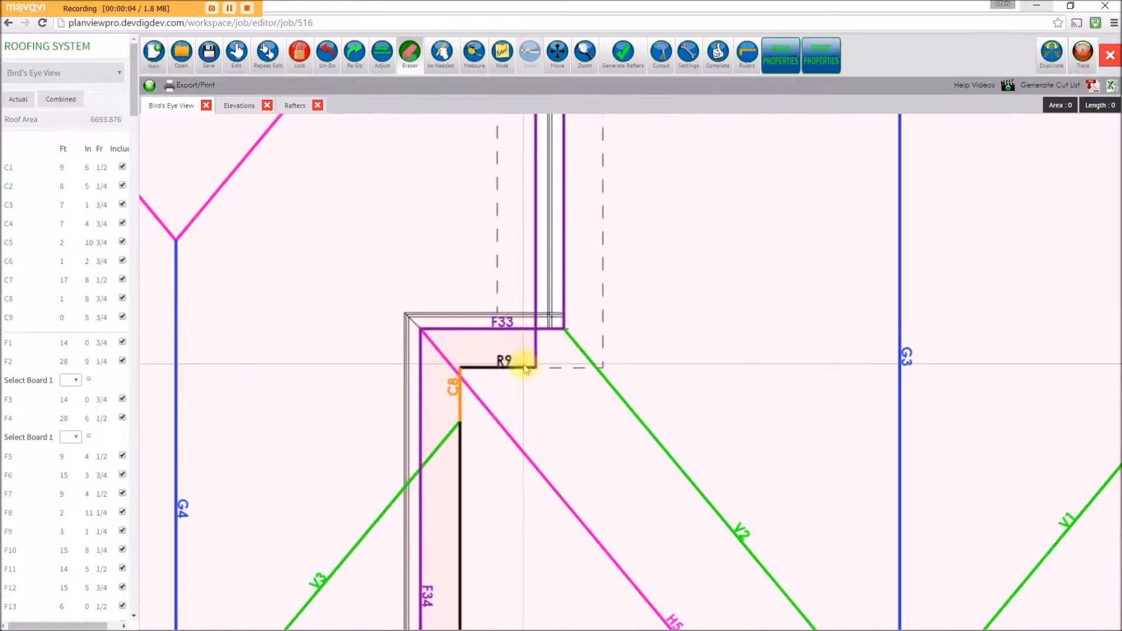
# Look over the roof plan from the corner at F33 and R9 to the hip section around ridge G11.
pyautogui.moveTo(523, 365); pyautogui.dragTo(541, 285)
pyautogui.scroll(-8, 533, 397)
pyautogui.moveTo(566, 431); pyautogui.dragTo(499, 228)
pyautogui.moveTo(691, 421)
pyautogui.mouseDown()
pyautogui.moveTo(696, 379)
pyautogui.moveTo(735, 354)
pyautogui.mouseUp()
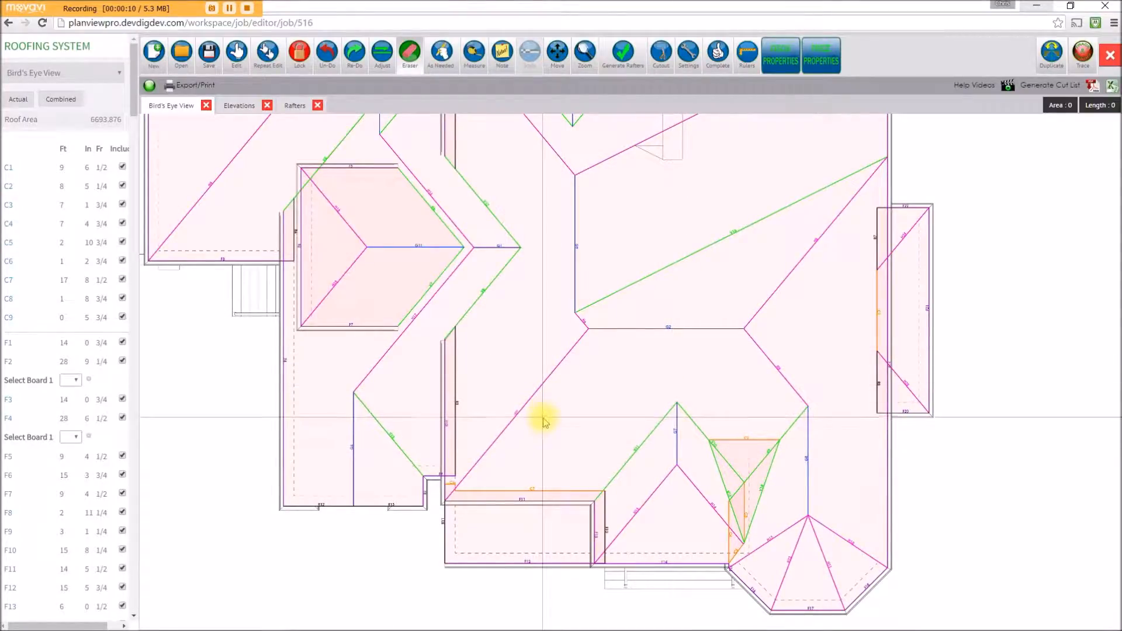
pyautogui.moveTo(517, 251); pyautogui.dragTo(530, 366)
pyautogui.scroll(-3, 657, 332)
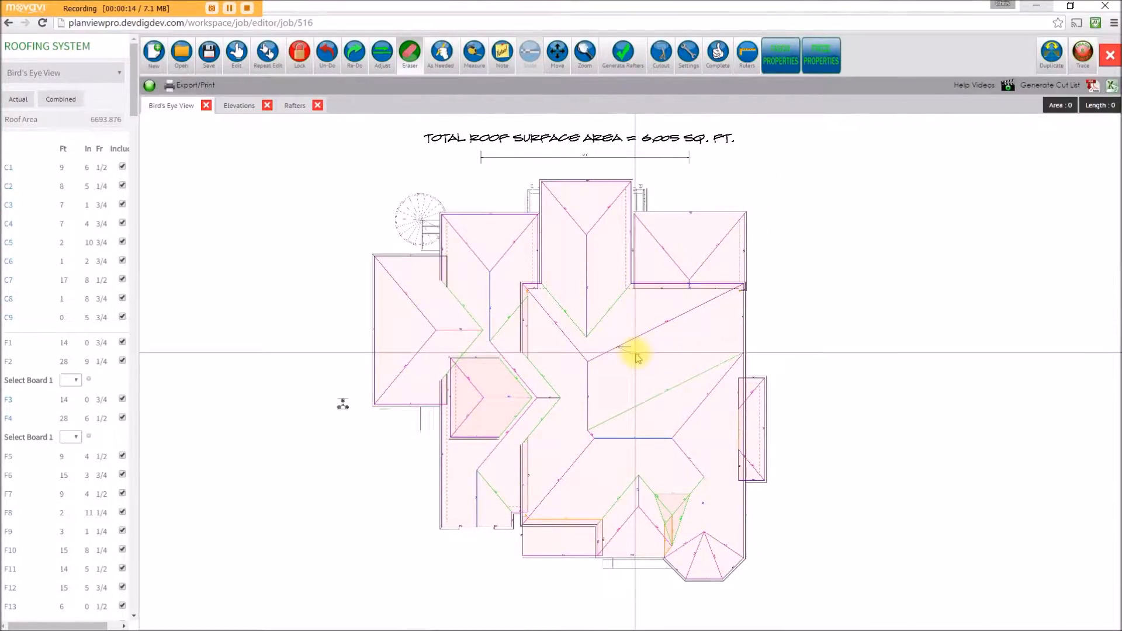
pyautogui.moveTo(612, 437); pyautogui.dragTo(616, 428)
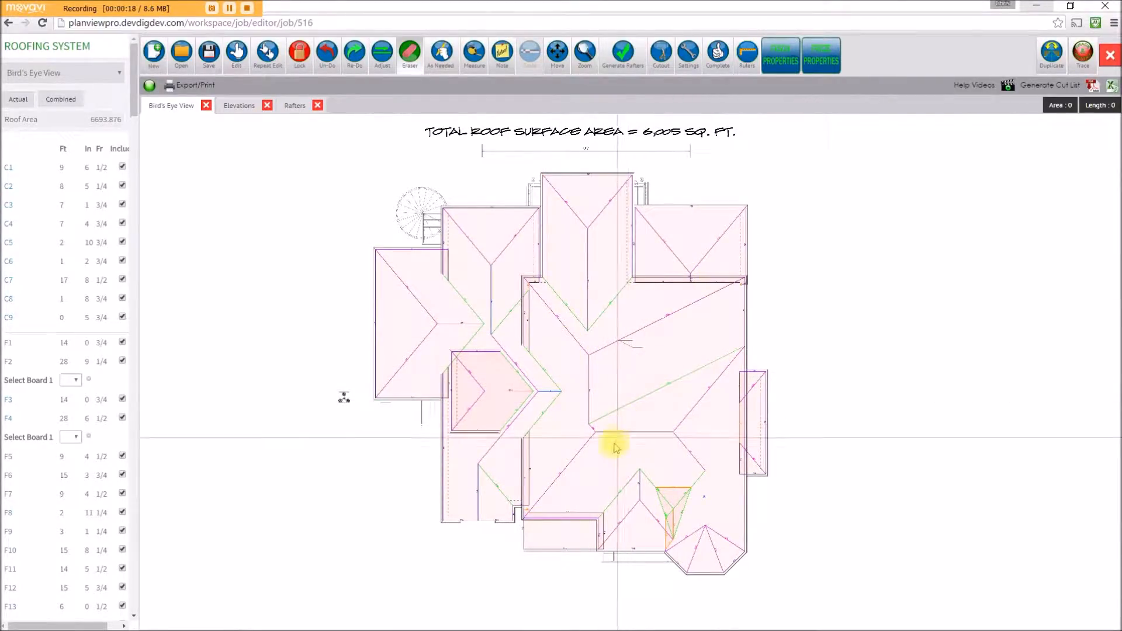
pyautogui.moveTo(622, 461); pyautogui.dragTo(602, 430)
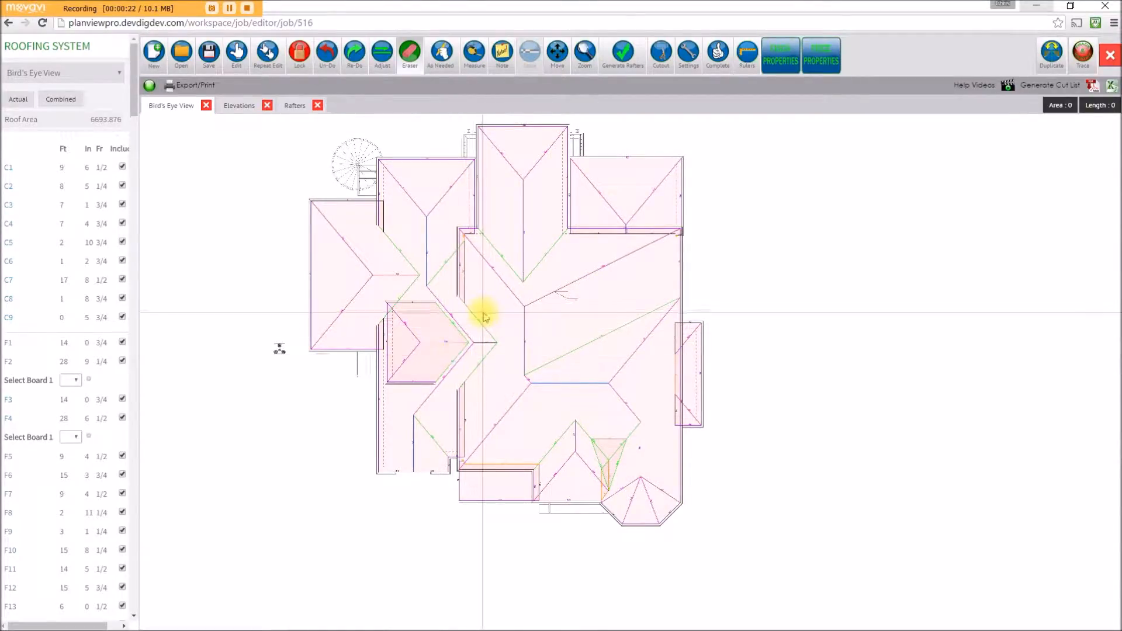
pyautogui.scroll(5, 542, 365)
pyautogui.scroll(1, 542, 364)
pyautogui.scroll(-3, 539, 251)
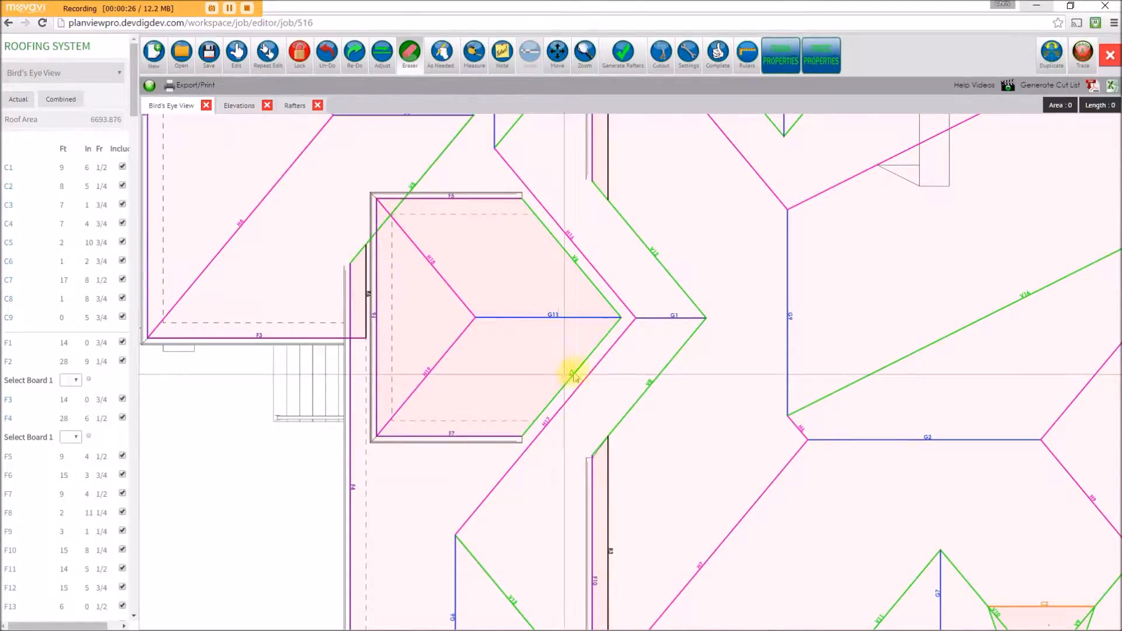
pyautogui.moveTo(790, 332); pyautogui.dragTo(707, 324, button='middle')
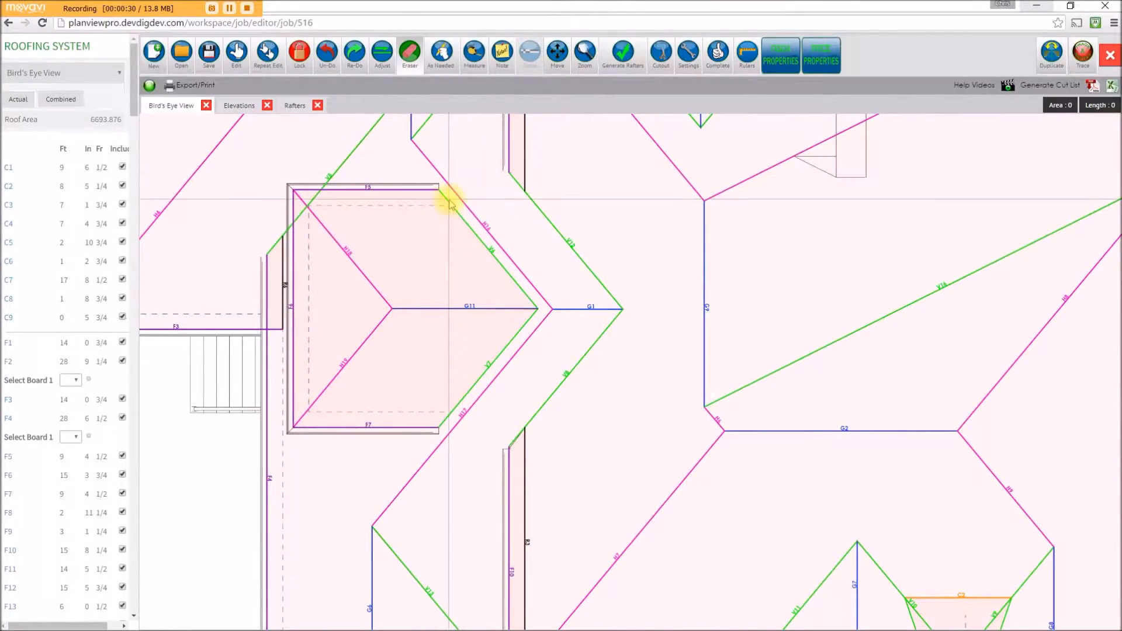
pyautogui.scroll(2, 514, 314)
pyautogui.scroll(-5, 514, 314)
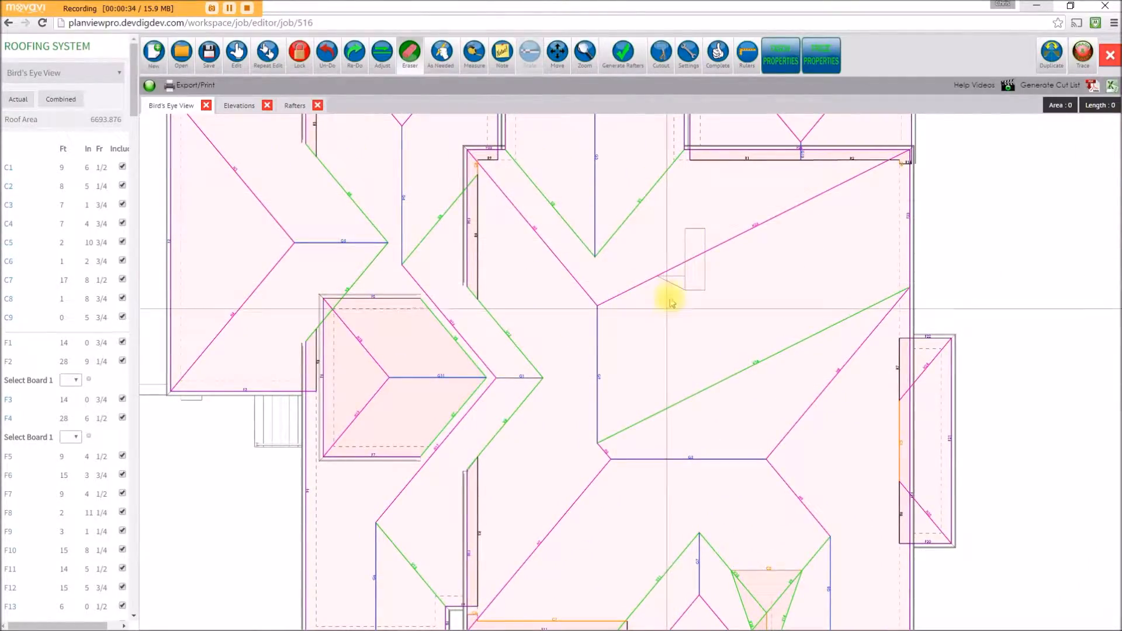
# Display the completion marks and check the ridges, hips, valleys and the C2 area for unmarked members.
pyautogui.click(714, 62)
pyautogui.scroll(3, 592, 441)
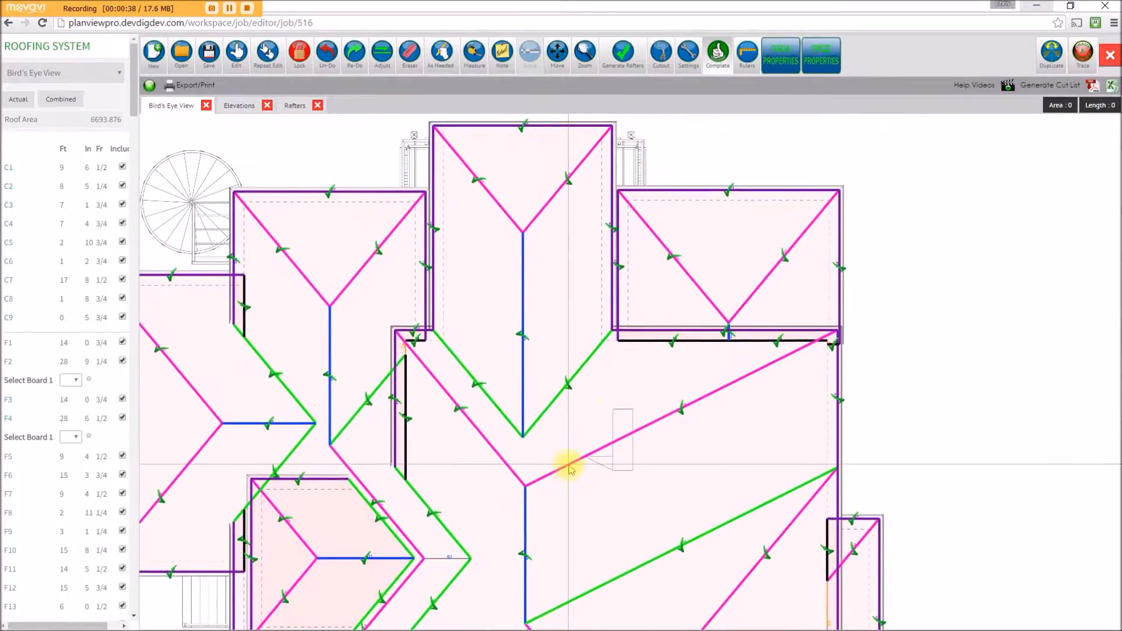
pyautogui.moveTo(592, 441)
pyautogui.mouseDown()
pyautogui.moveTo(659, 325)
pyautogui.moveTo(647, 170)
pyautogui.moveTo(619, 150)
pyautogui.mouseUp()
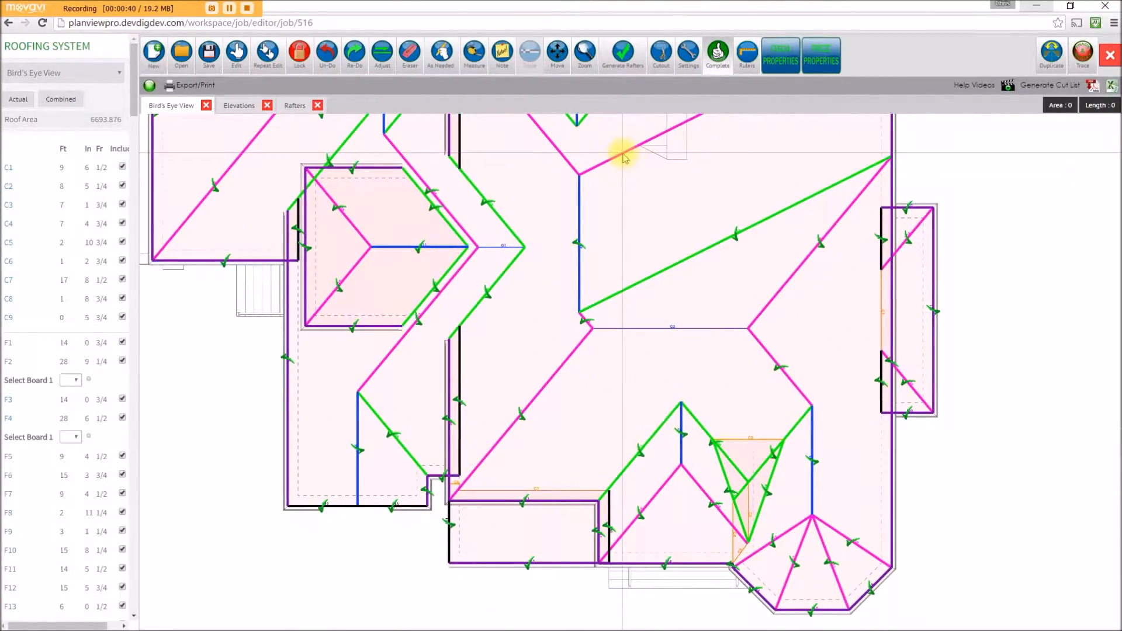
pyautogui.moveTo(778, 363); pyautogui.dragTo(688, 326)
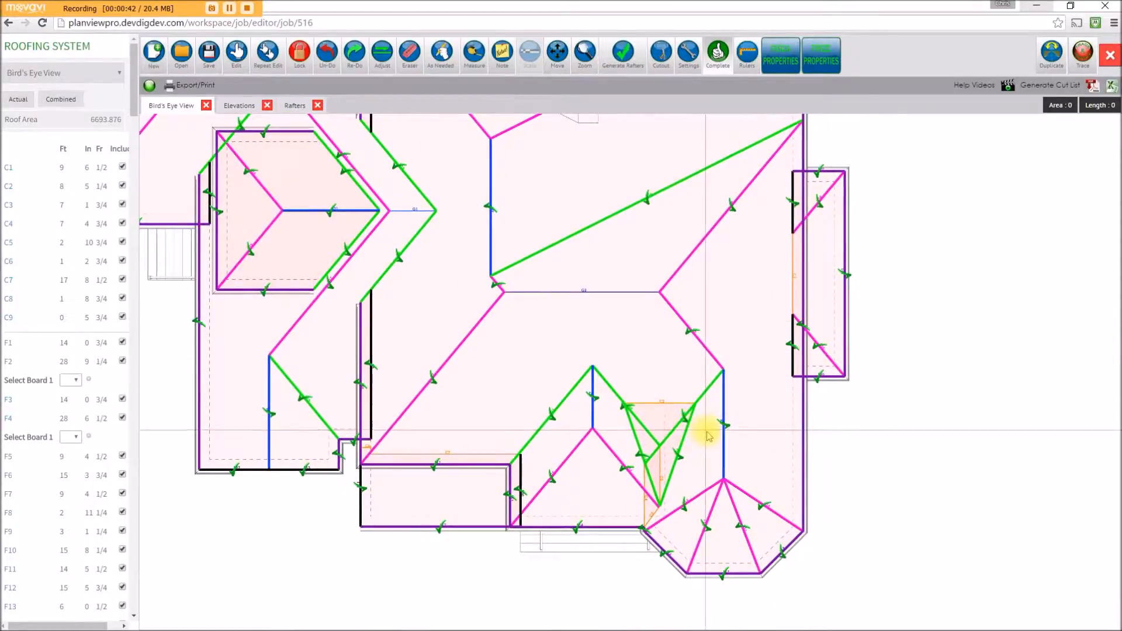
pyautogui.scroll(5, 708, 436)
pyautogui.scroll(-4, 725, 262)
pyautogui.moveTo(602, 426); pyautogui.dragTo(677, 258)
pyautogui.scroll(2, 468, 367)
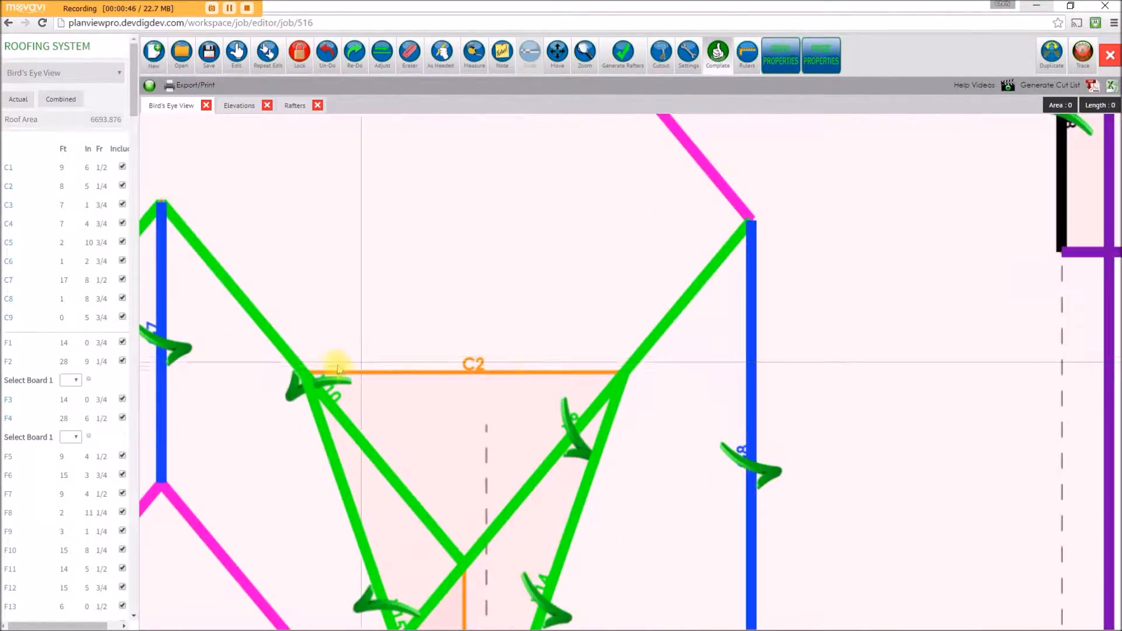
pyautogui.scroll(-3, 566, 247)
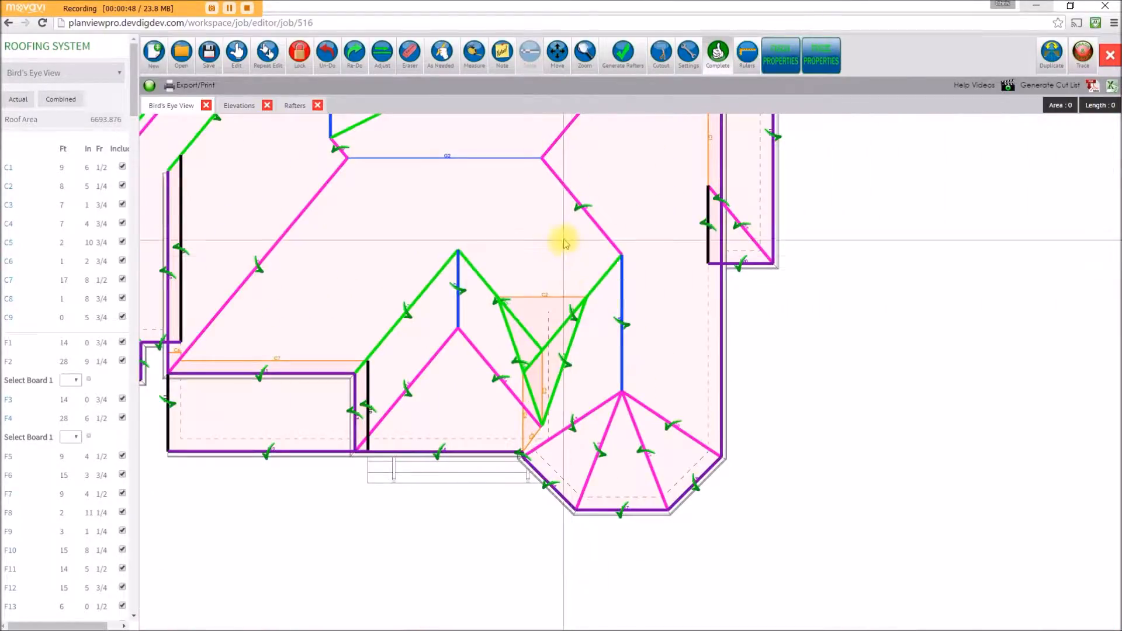
pyautogui.moveTo(565, 244); pyautogui.dragTo(698, 352)
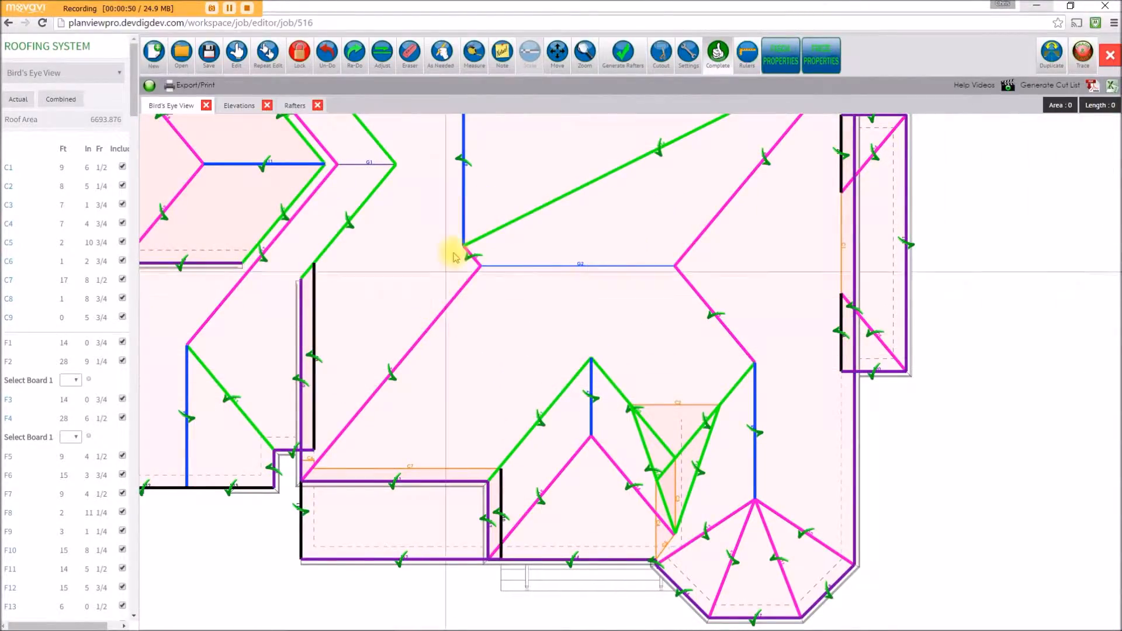
pyautogui.scroll(-2, 536, 380)
pyautogui.scroll(5, 656, 401)
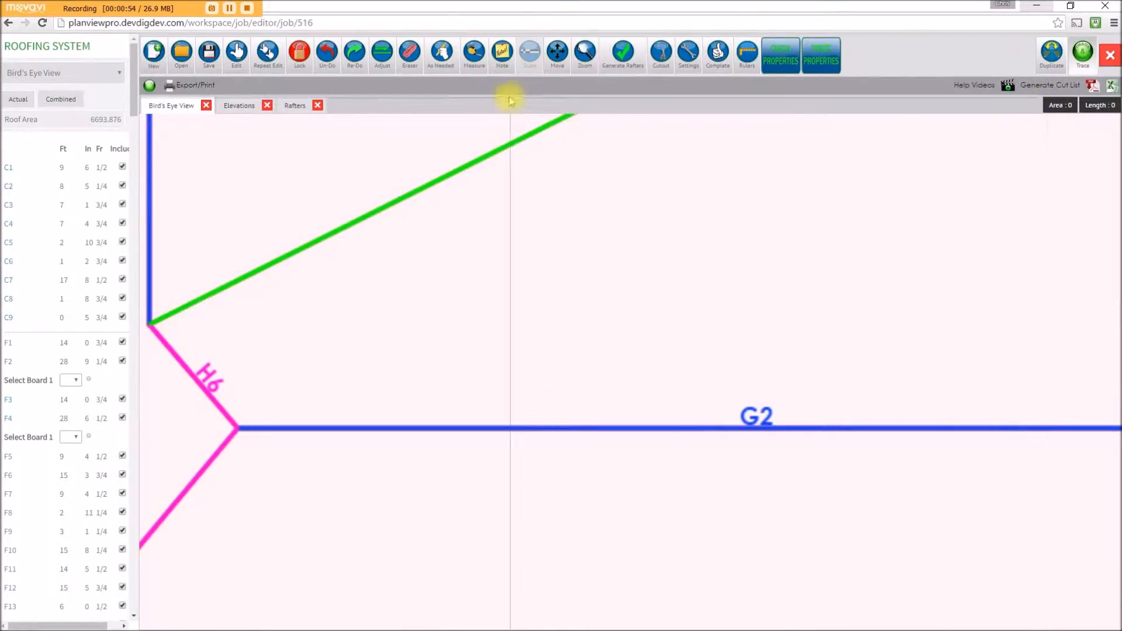
# Pull ridge G2's left endpoint clear of the overlapping line and set the ridge to 2.0e LVL, 1-3/4 x 16, complete.
pyautogui.click(382, 54)
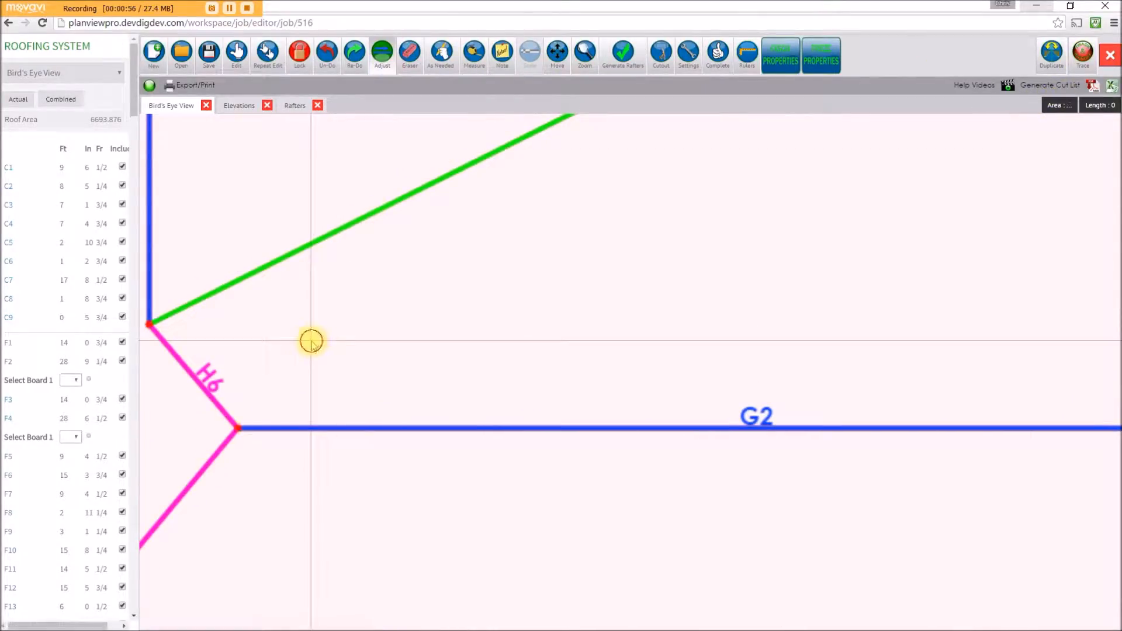
pyautogui.moveTo(238, 431); pyautogui.dragTo(253, 401)
pyautogui.click(340, 403)
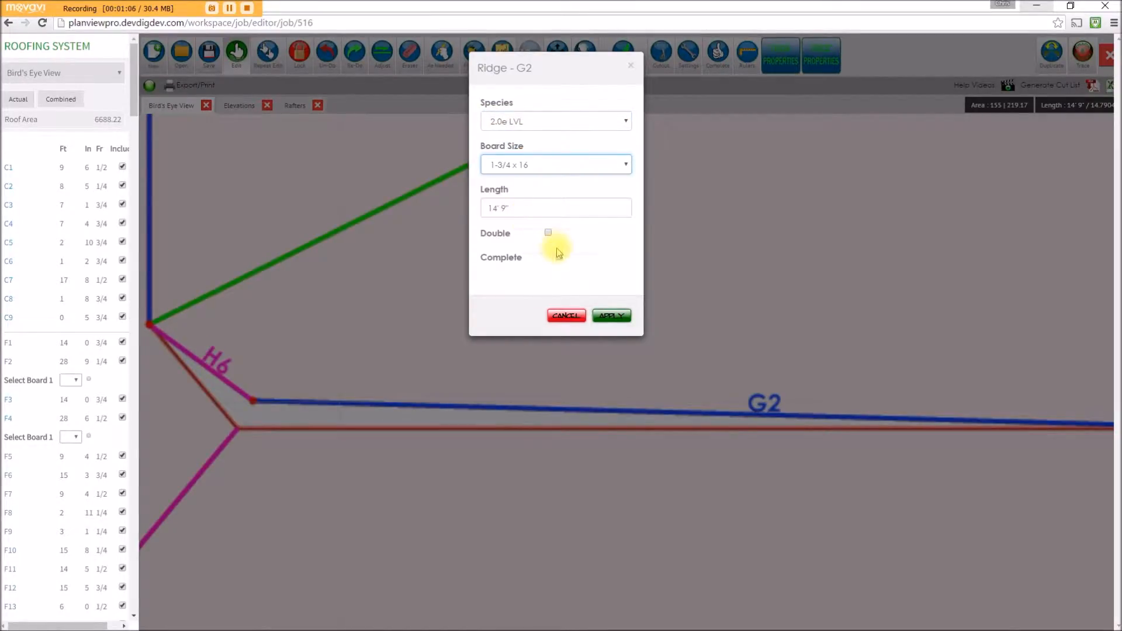
pyautogui.click(612, 316)
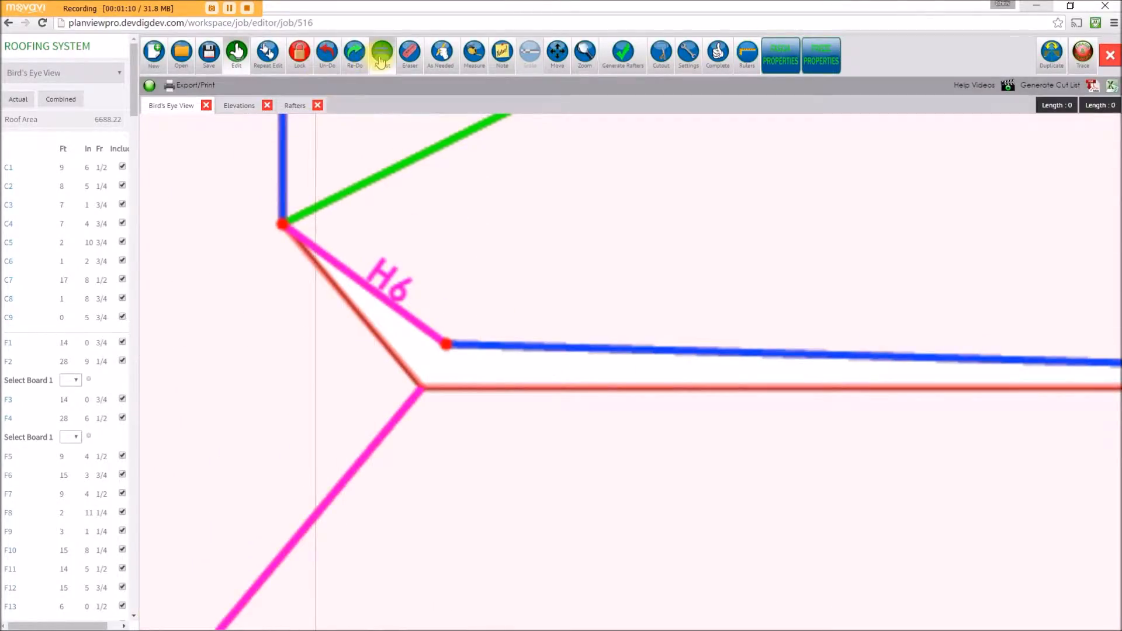
# Move ridge G2's left endpoint back onto its junction with hip H6.
pyautogui.click(375, 62)
pyautogui.click(447, 344)
pyautogui.click(421, 387)
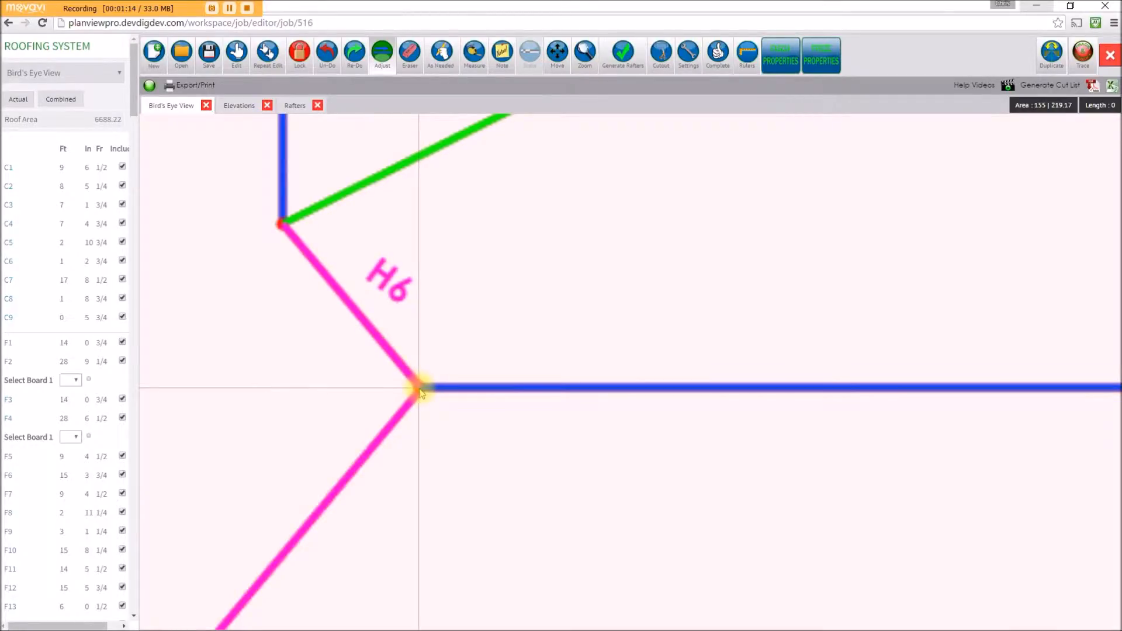
# Display the completion marks to check ridge G2.
pyautogui.scroll(-5, 421, 388)
pyautogui.scroll(5, 535, 389)
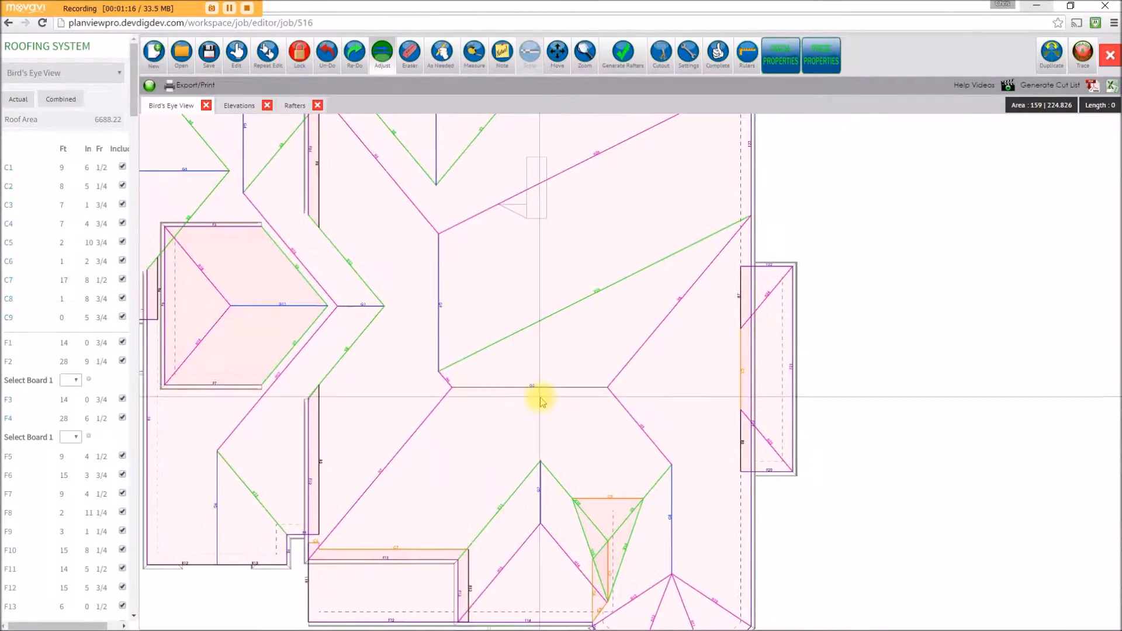
pyautogui.click(719, 57)
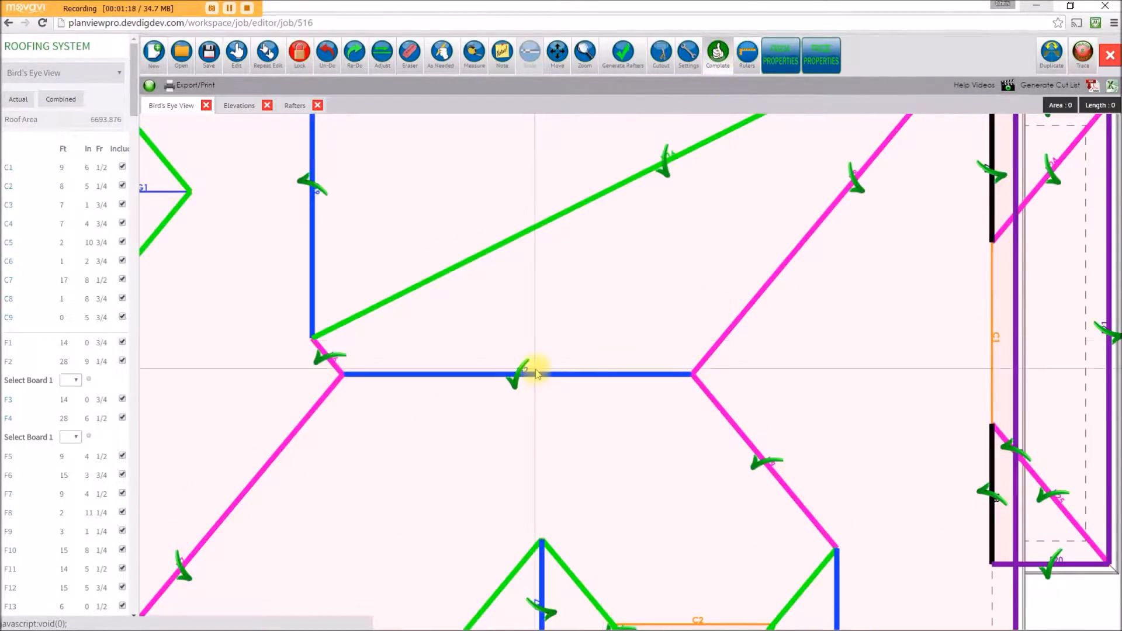
# Pull ridge G1's right endpoint away from the valley junction to separate it from the line underneath.
pyautogui.scroll(-5, 534, 370)
pyautogui.scroll(6, 541, 363)
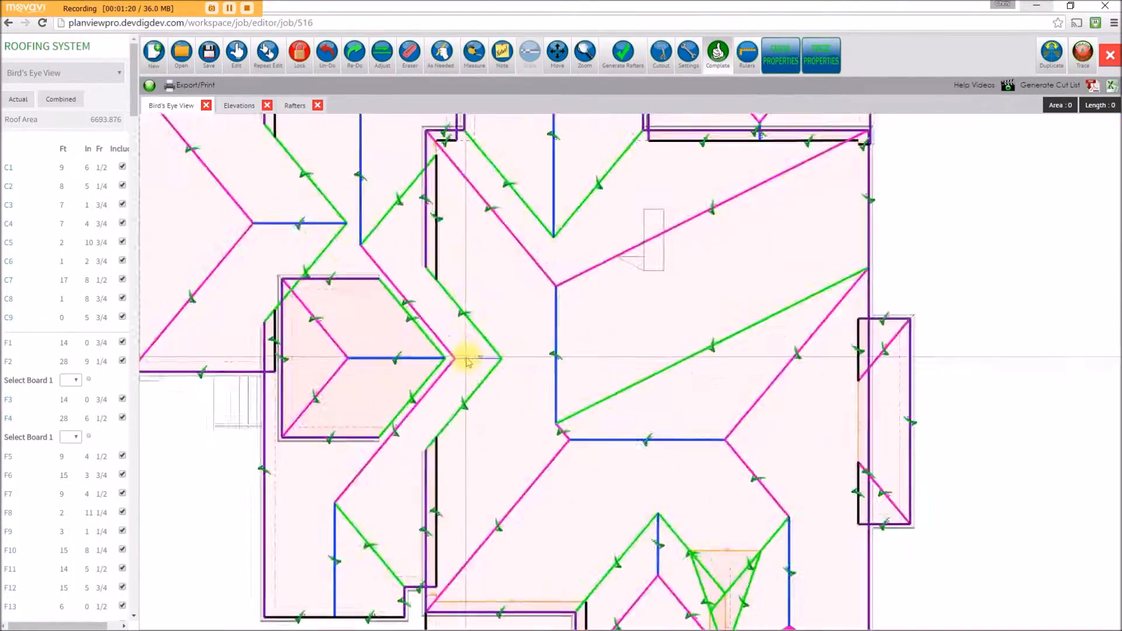
pyautogui.click(383, 55)
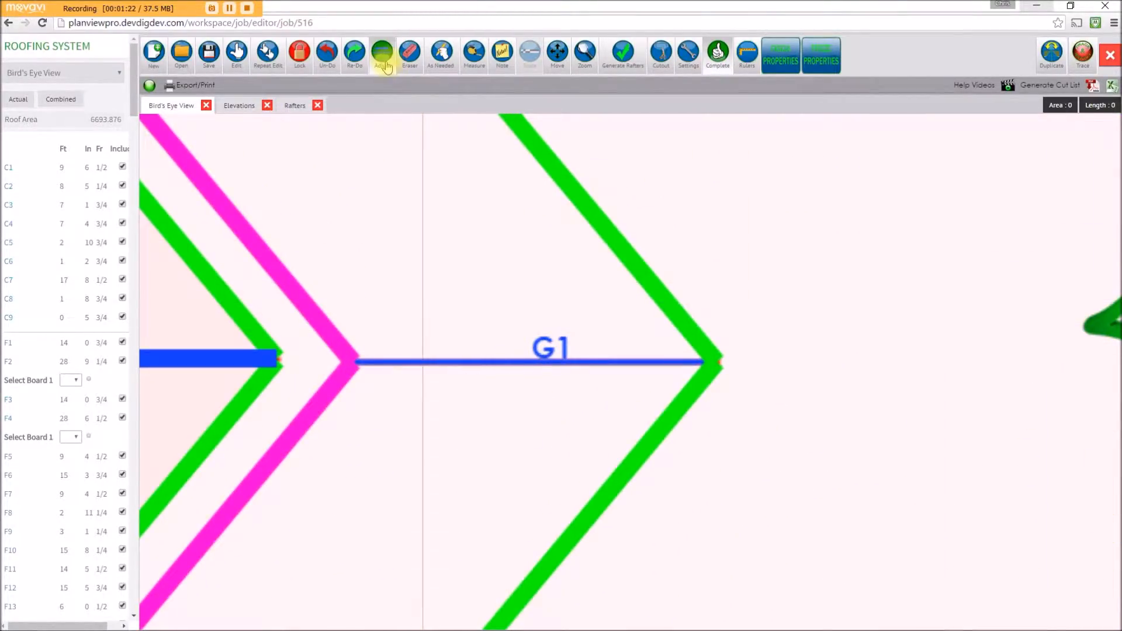
pyautogui.moveTo(717, 364); pyautogui.dragTo(583, 326)
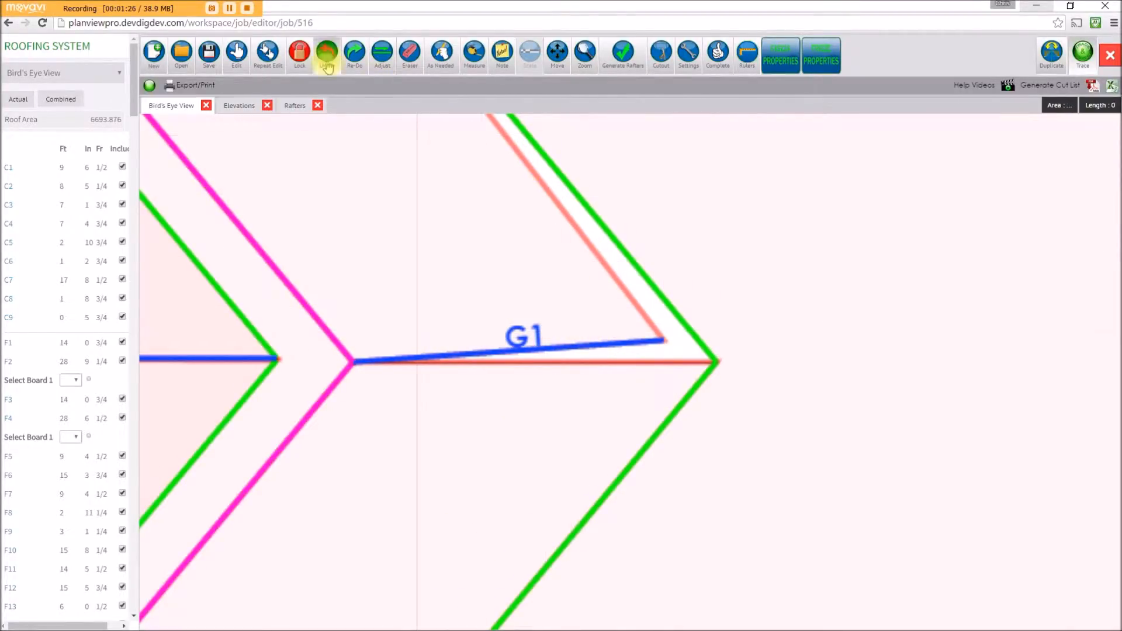
# Set ridge G1 to #2 Southern Yellow Pine with board size 2x12 and mark it complete.
pyautogui.click(239, 55)
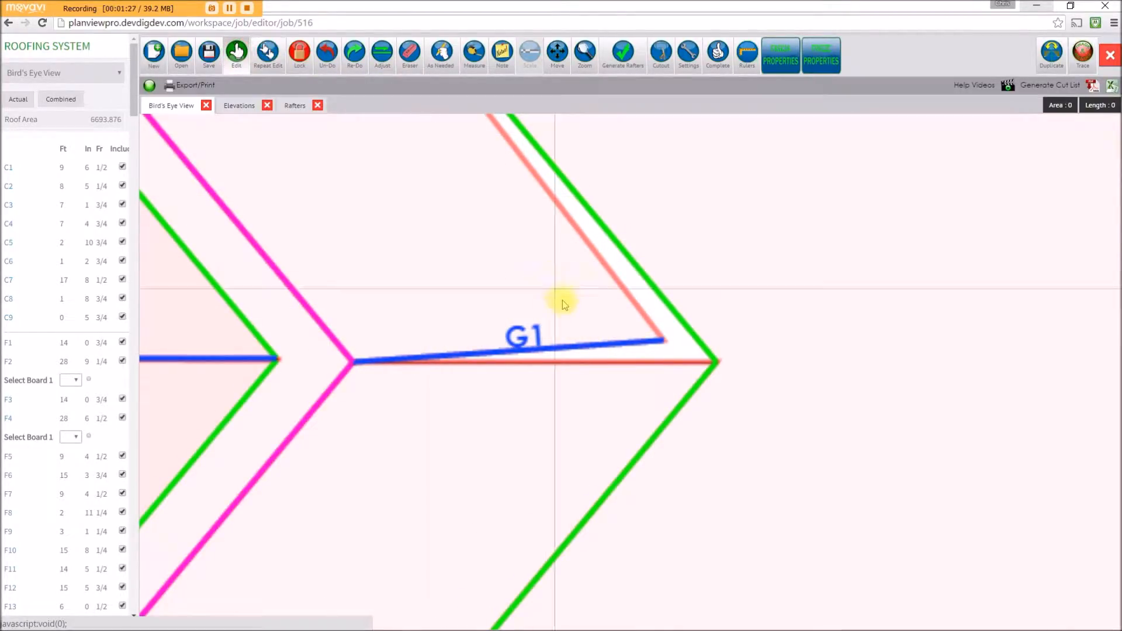
pyautogui.click(575, 350)
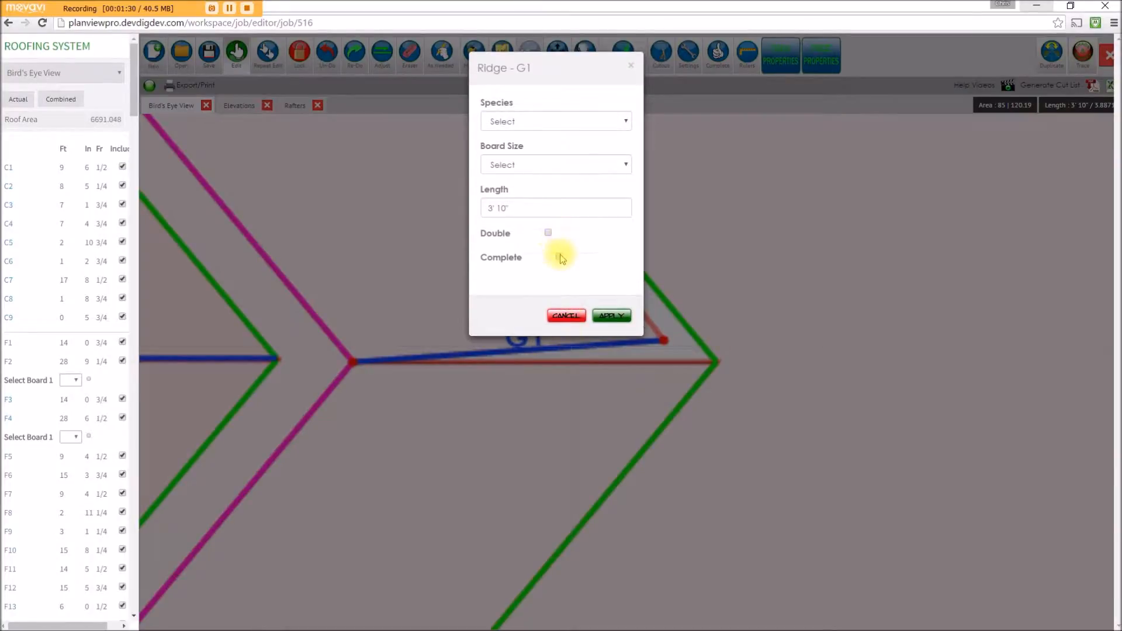
pyautogui.click(527, 124)
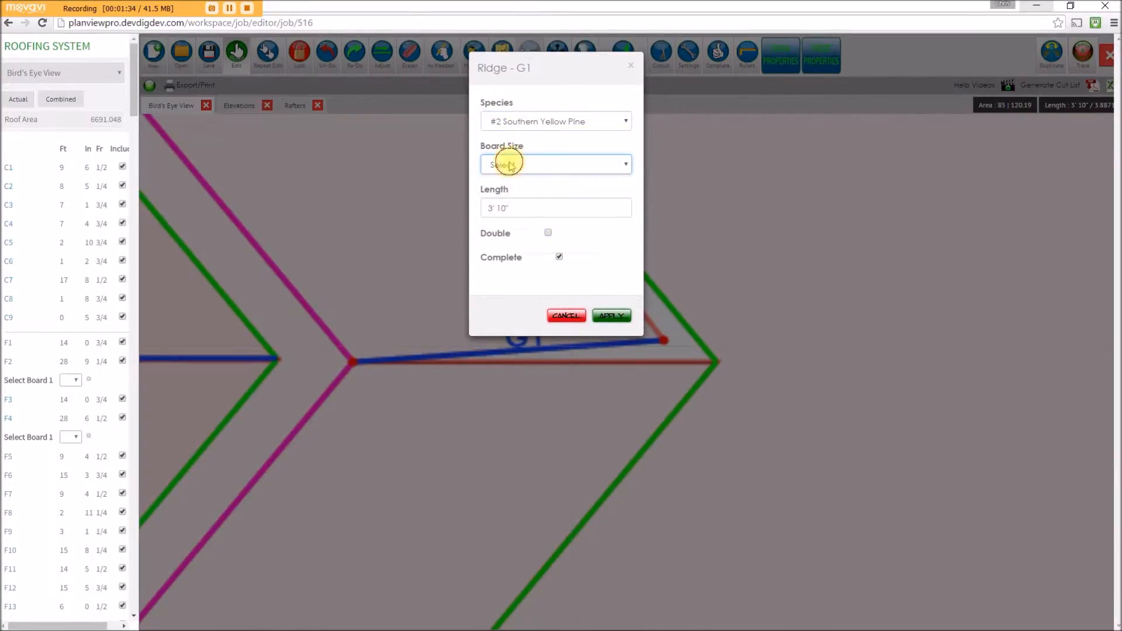
pyautogui.click(506, 124)
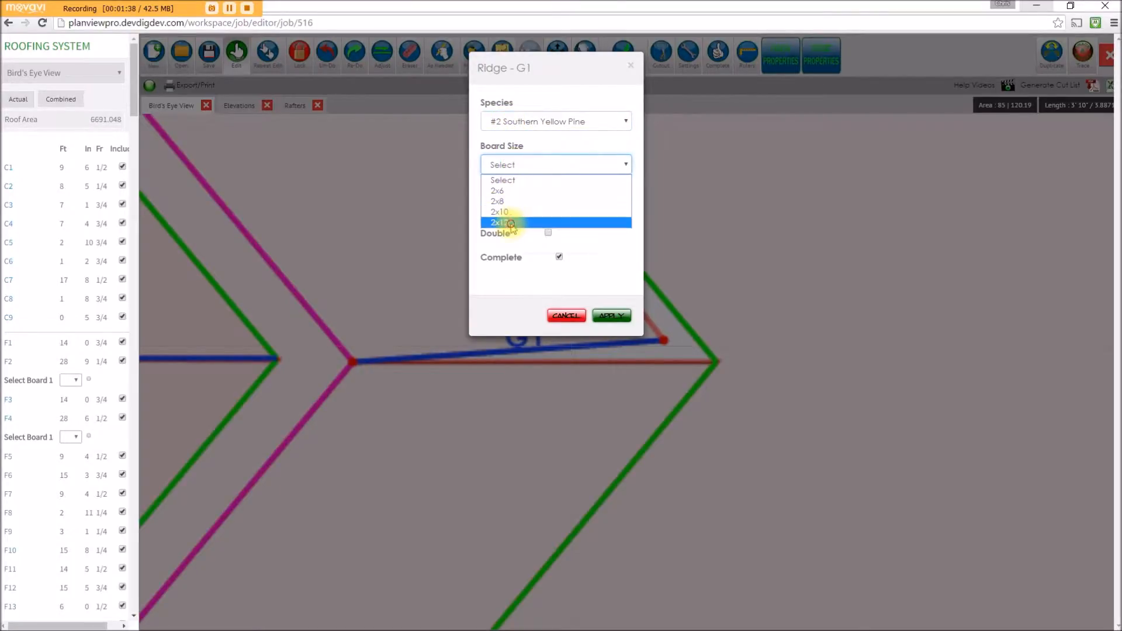
pyautogui.click(611, 317)
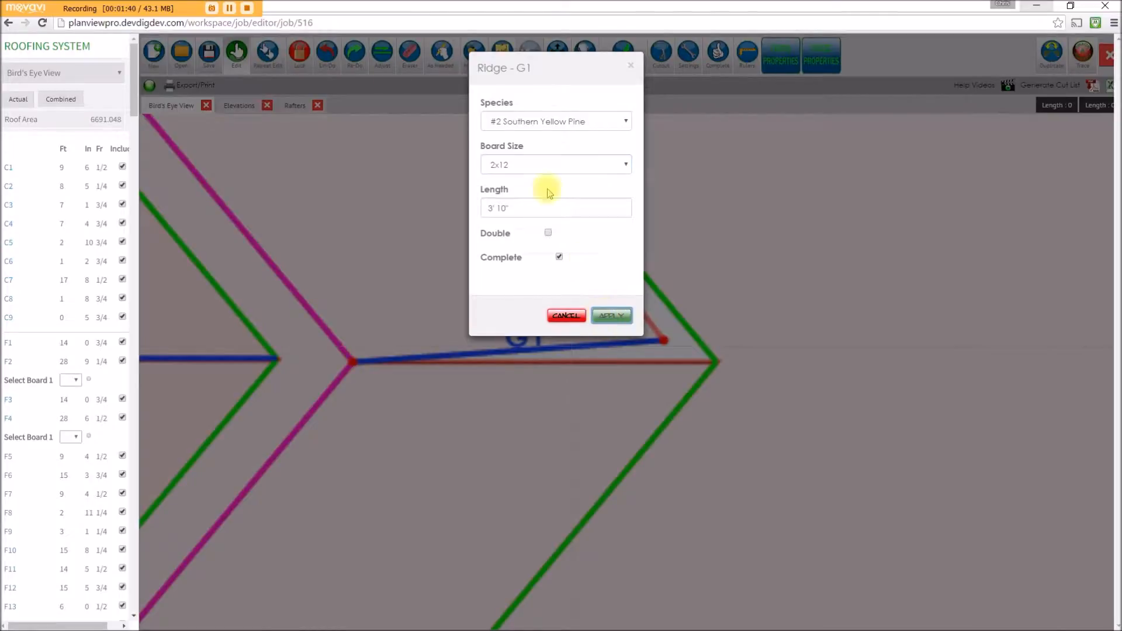
# Move ridge G1's right endpoint back onto the junction of valleys V12 and V8.
pyautogui.click(381, 64)
pyautogui.scroll(3, 666, 327)
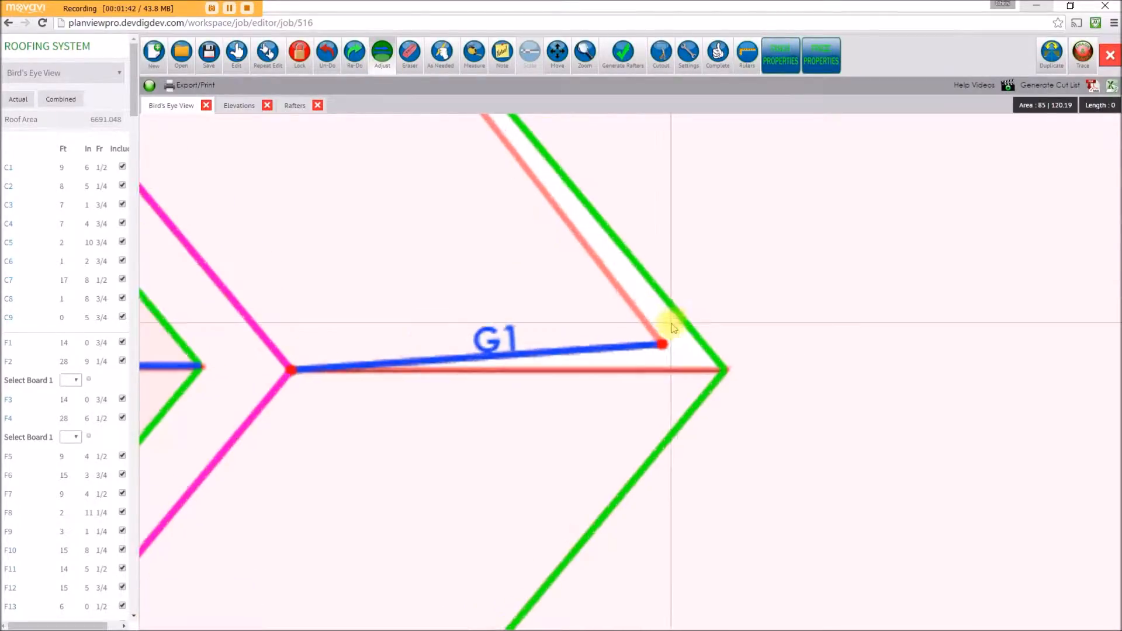
pyautogui.moveTo(708, 364); pyautogui.dragTo(741, 385)
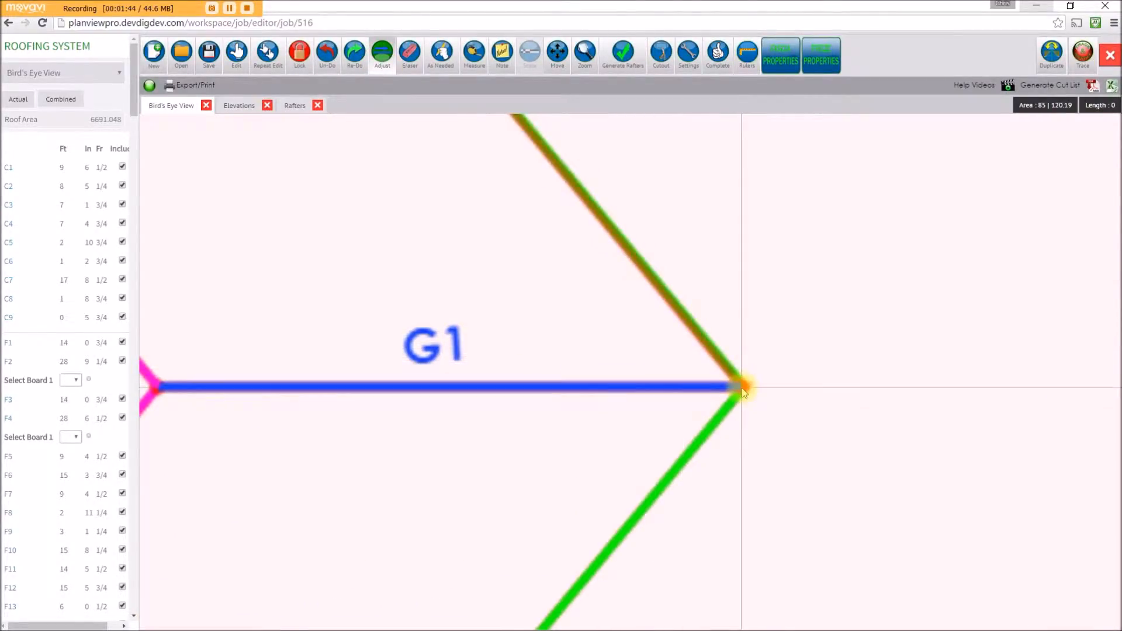
# Examine the lines around ridge G1, valleys V12 and V8, and the adjoining upper-left roof sections.
pyautogui.scroll(-6, 746, 391)
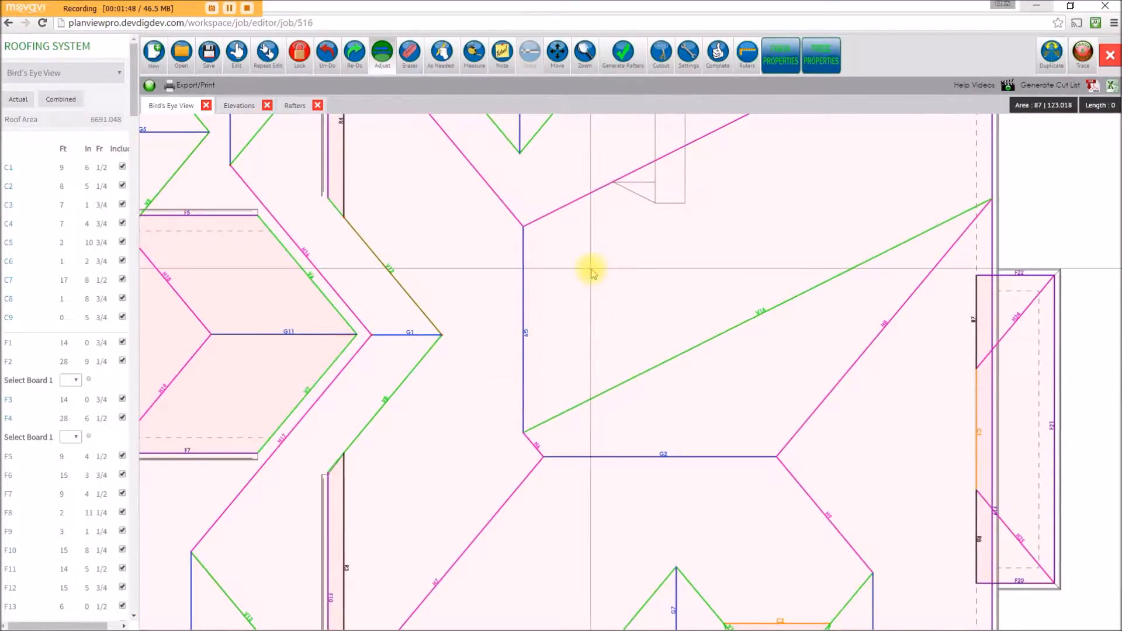
pyautogui.moveTo(591, 268); pyautogui.dragTo(642, 310)
pyautogui.scroll(2, 512, 358)
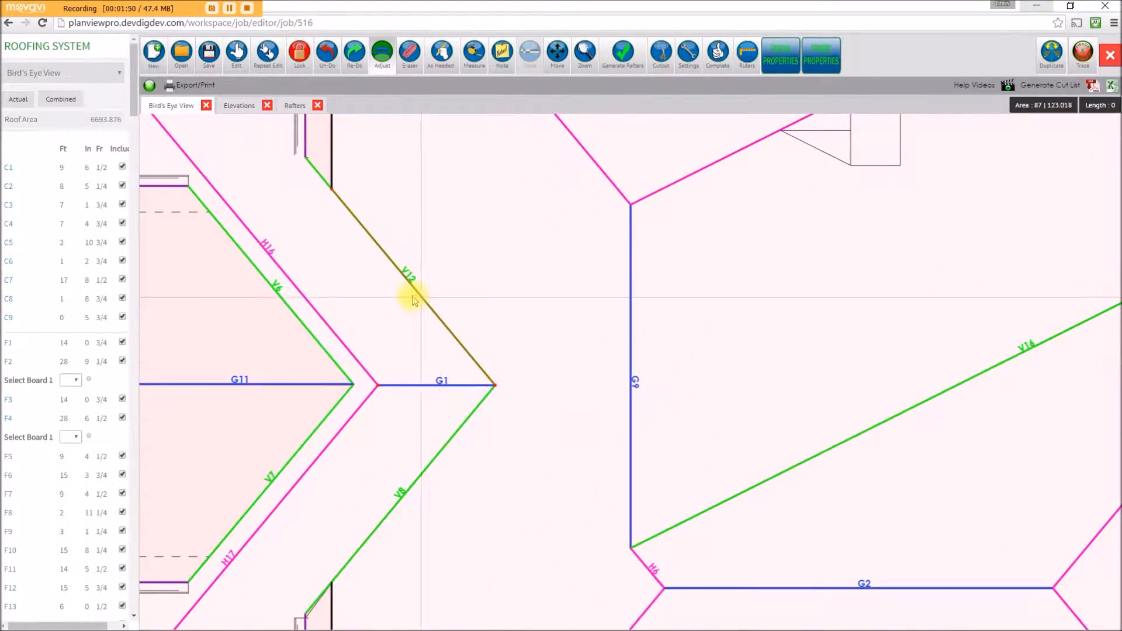
pyautogui.scroll(-1, 411, 296)
pyautogui.moveTo(429, 442); pyautogui.dragTo(501, 303)
pyautogui.scroll(3, 428, 368)
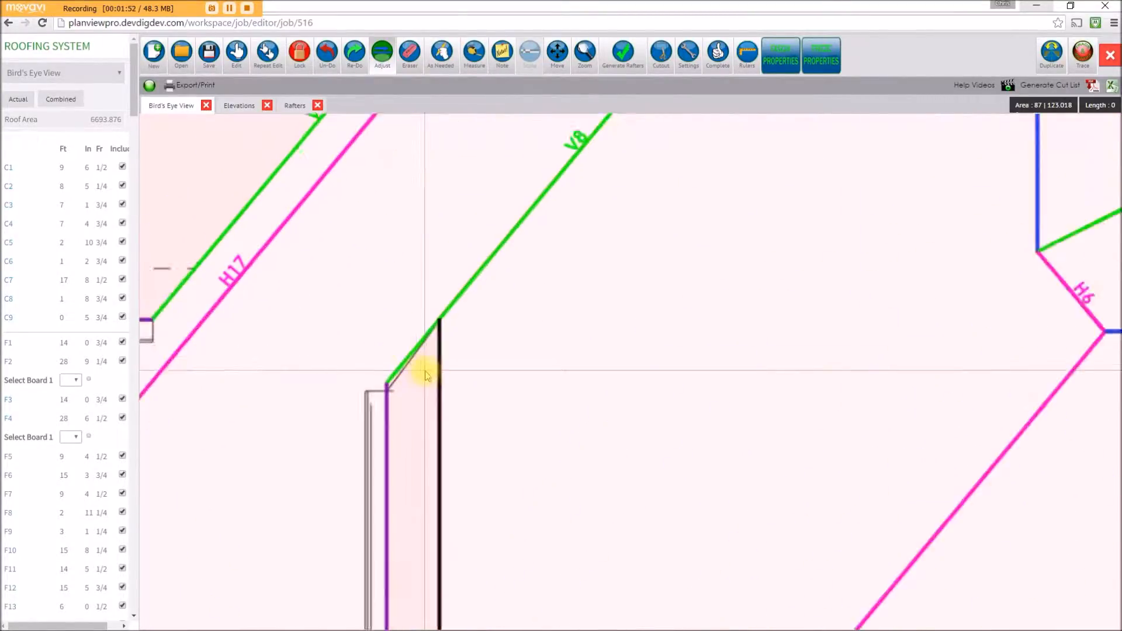
pyautogui.scroll(-5, 422, 357)
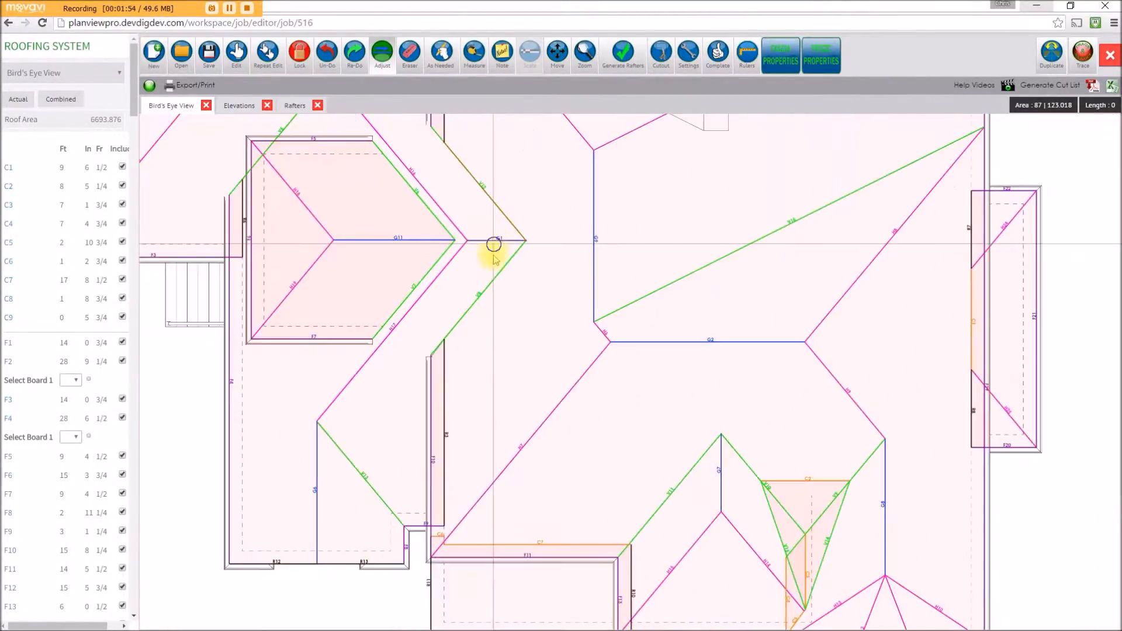
pyautogui.moveTo(439, 233); pyautogui.dragTo(529, 341)
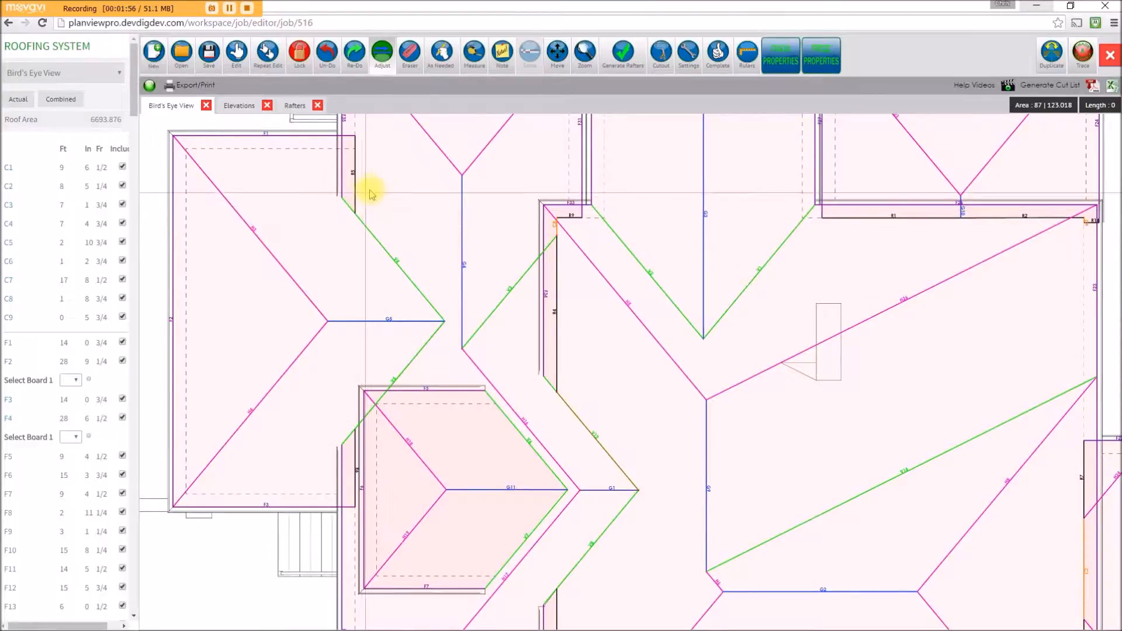
# Examine the roof sections around ridge G10, show the completion marks, and check the whole plan for members not marked complete.
pyautogui.moveTo(804, 257); pyautogui.dragTo(596, 431)
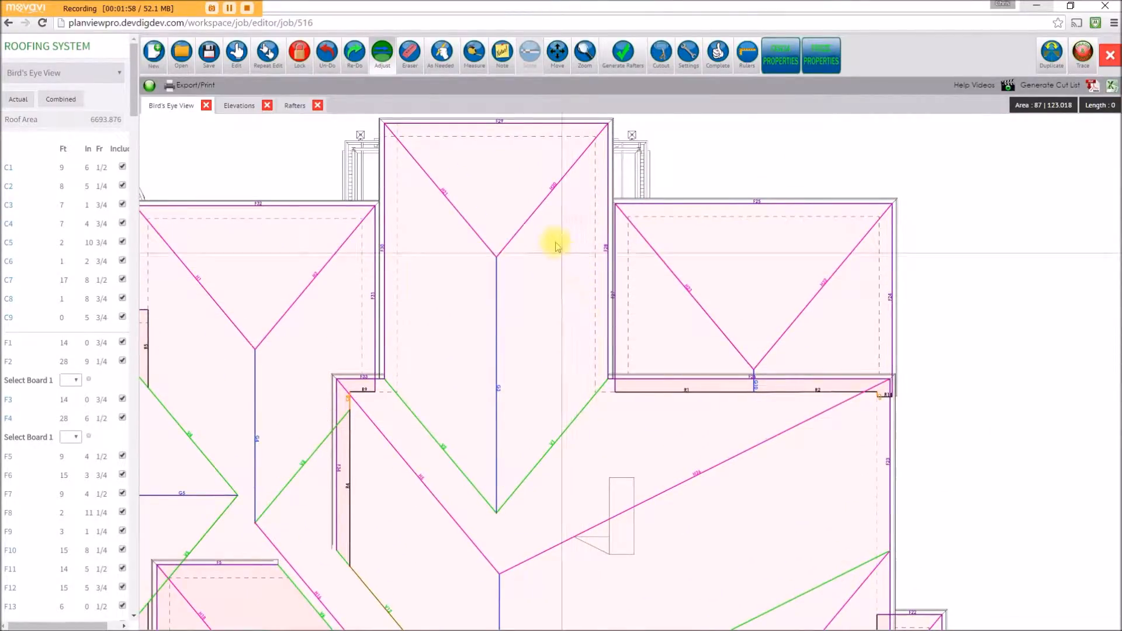
pyautogui.moveTo(744, 388); pyautogui.dragTo(719, 301)
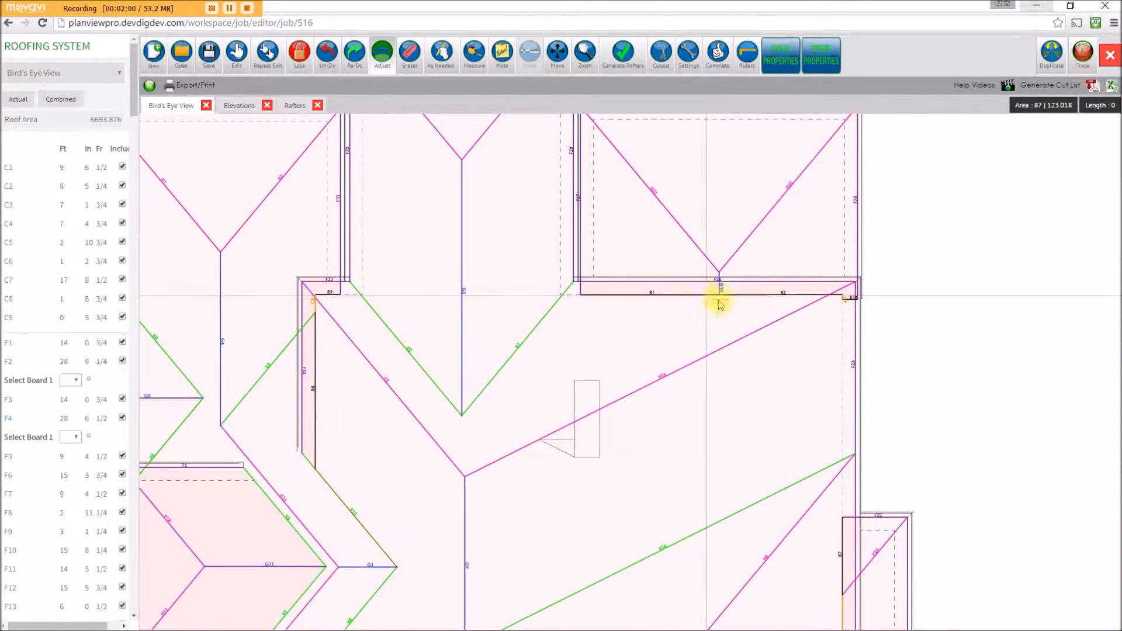
pyautogui.scroll(3, 725, 297)
pyautogui.scroll(-3, 677, 363)
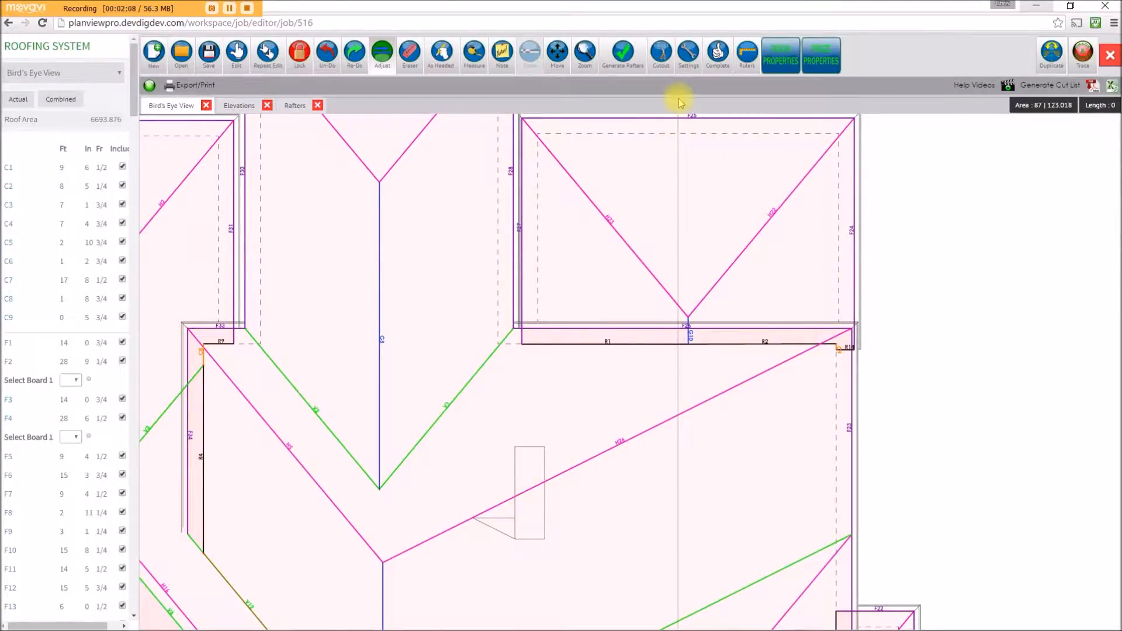
pyautogui.click(718, 52)
pyautogui.scroll(-4, 585, 292)
pyautogui.moveTo(591, 259); pyautogui.dragTo(590, 250)
pyautogui.scroll(1, 558, 355)
pyautogui.scroll(-1, 563, 349)
pyautogui.moveTo(562, 347); pyautogui.dragTo(552, 397)
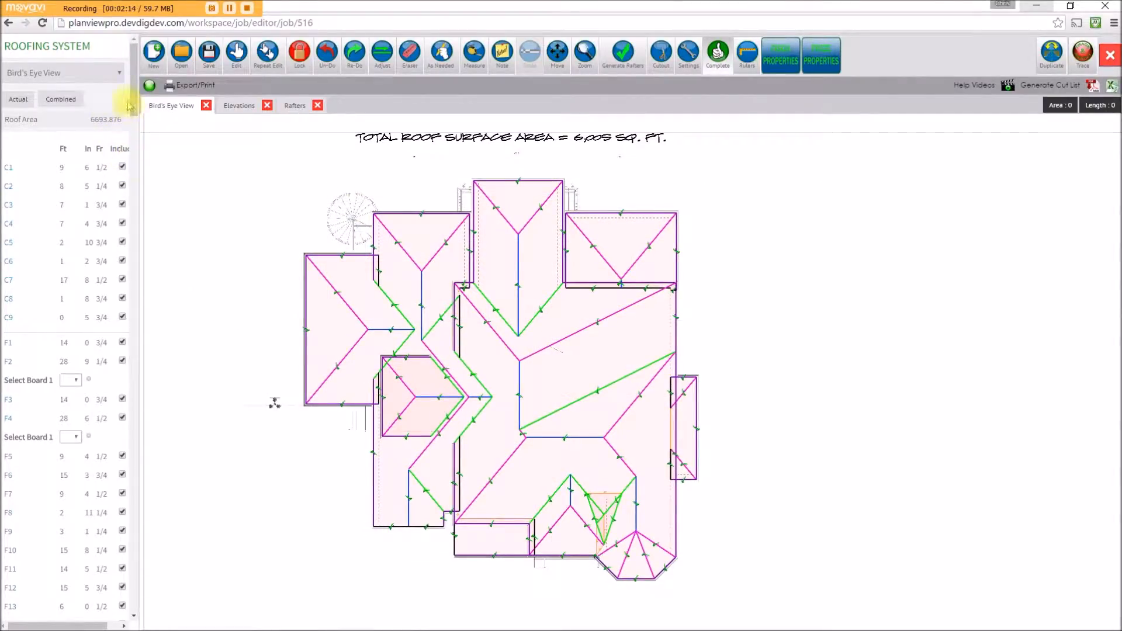
pyautogui.moveTo(133, 97); pyautogui.dragTo(105, 64)
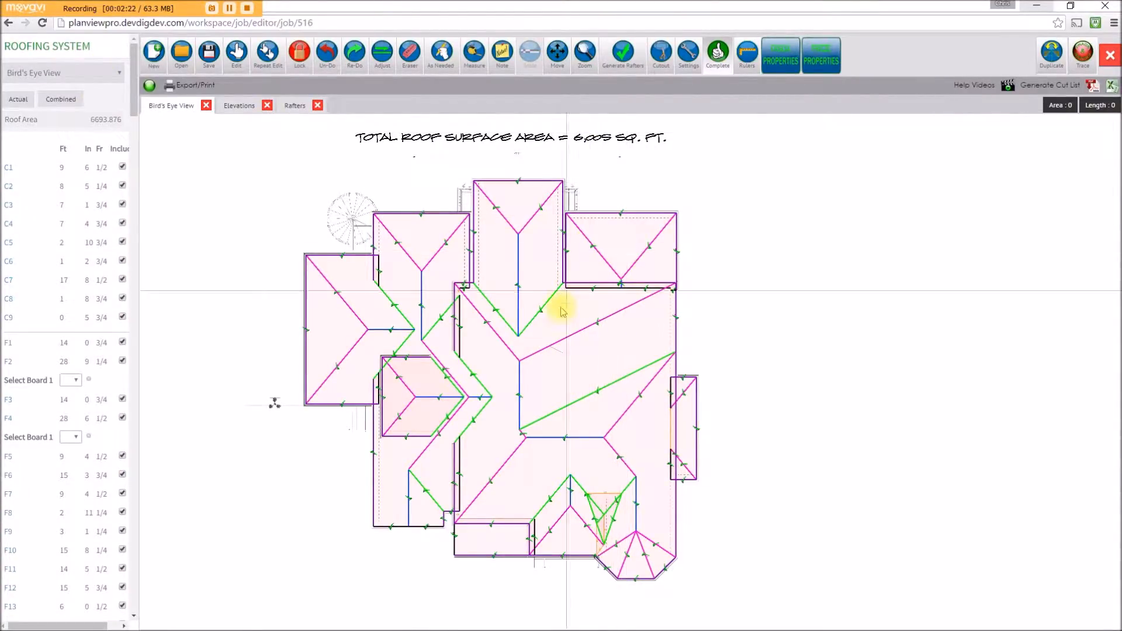
# Start a cutout with its first point at the right end of ridge G11, where valleys V6 and V7 meet.
pyautogui.scroll(5, 509, 363)
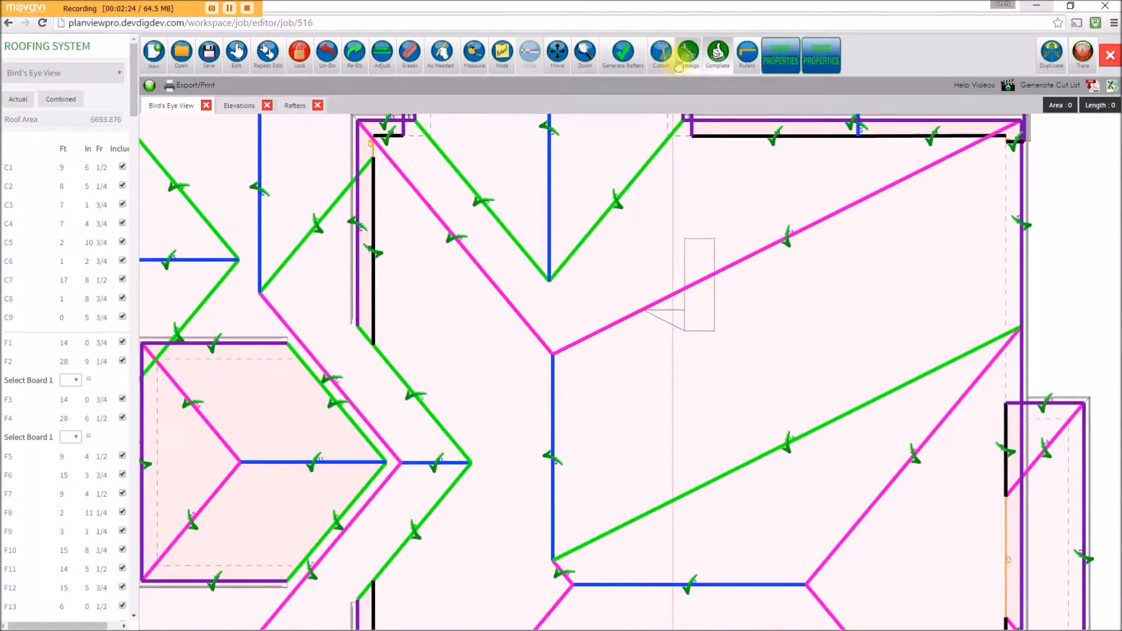
pyautogui.click(661, 55)
pyautogui.scroll(5, 508, 308)
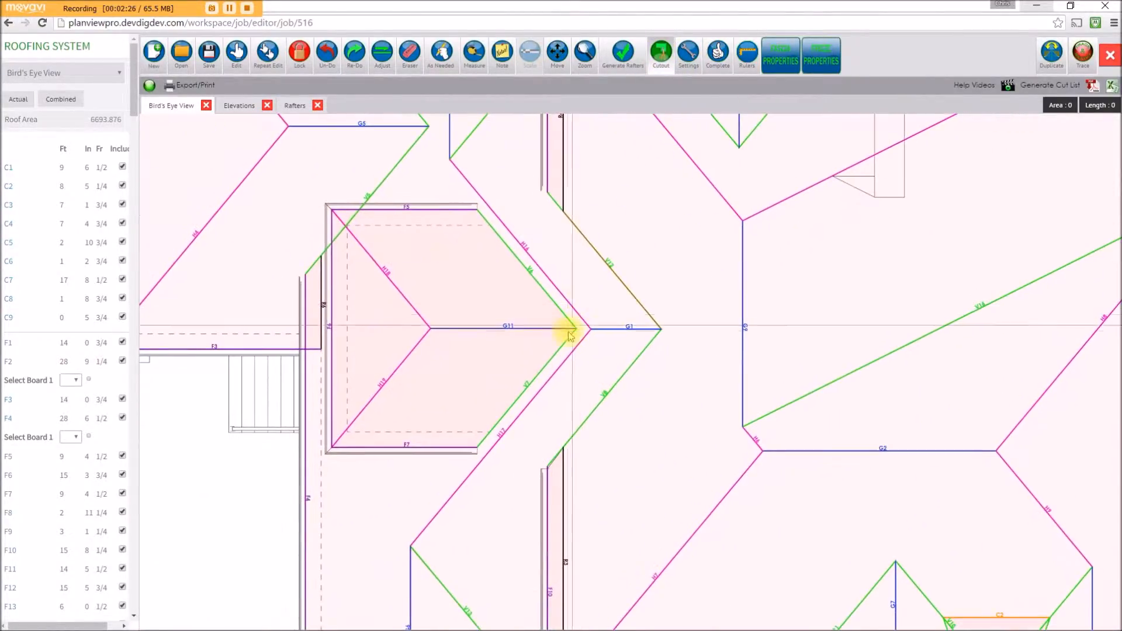
pyautogui.scroll(5, 577, 325)
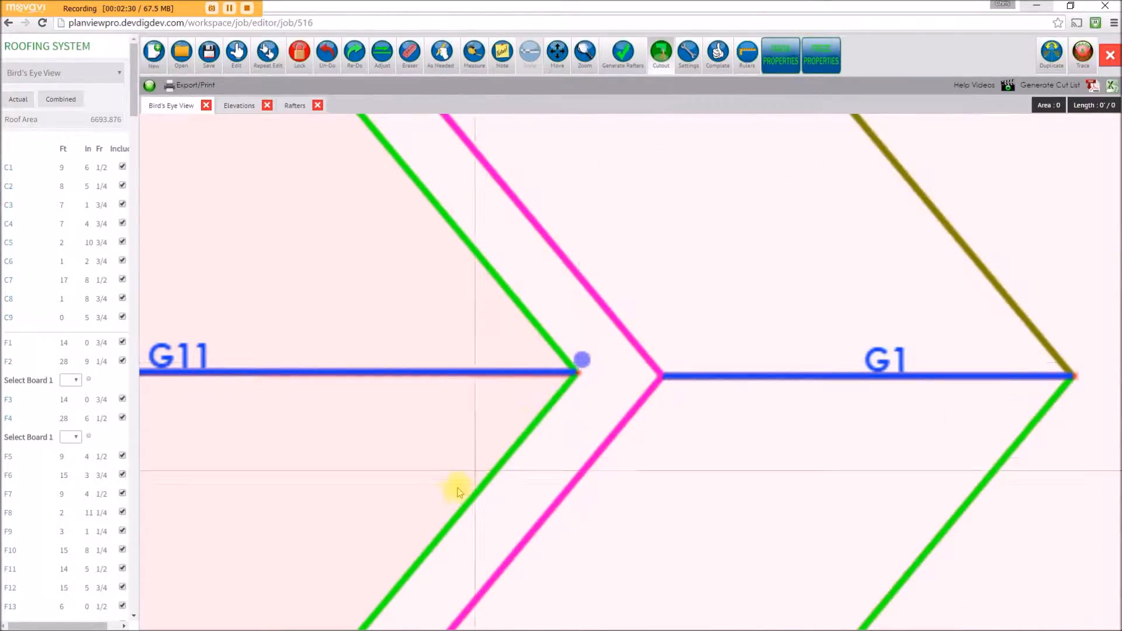
# Release the line lock and trace the cutout edge along valley V7 down to the dashed wall line above F7.
pyautogui.scroll(-2, 459, 491)
pyautogui.click(300, 52)
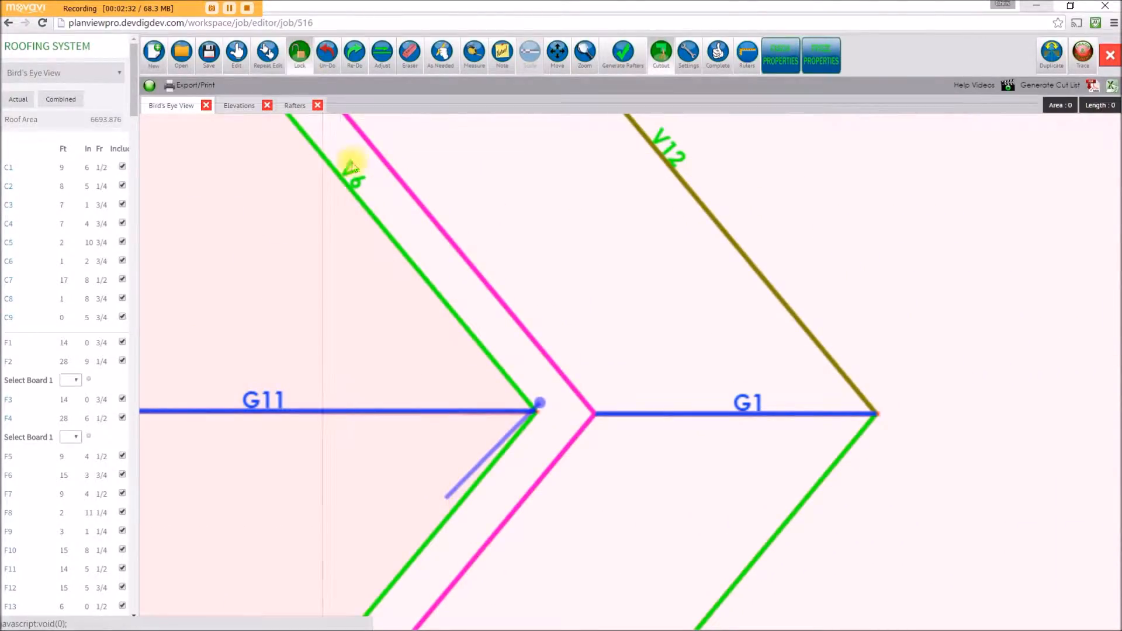
pyautogui.scroll(-2, 397, 497)
pyautogui.moveTo(401, 525); pyautogui.dragTo(646, 239, button='middle')
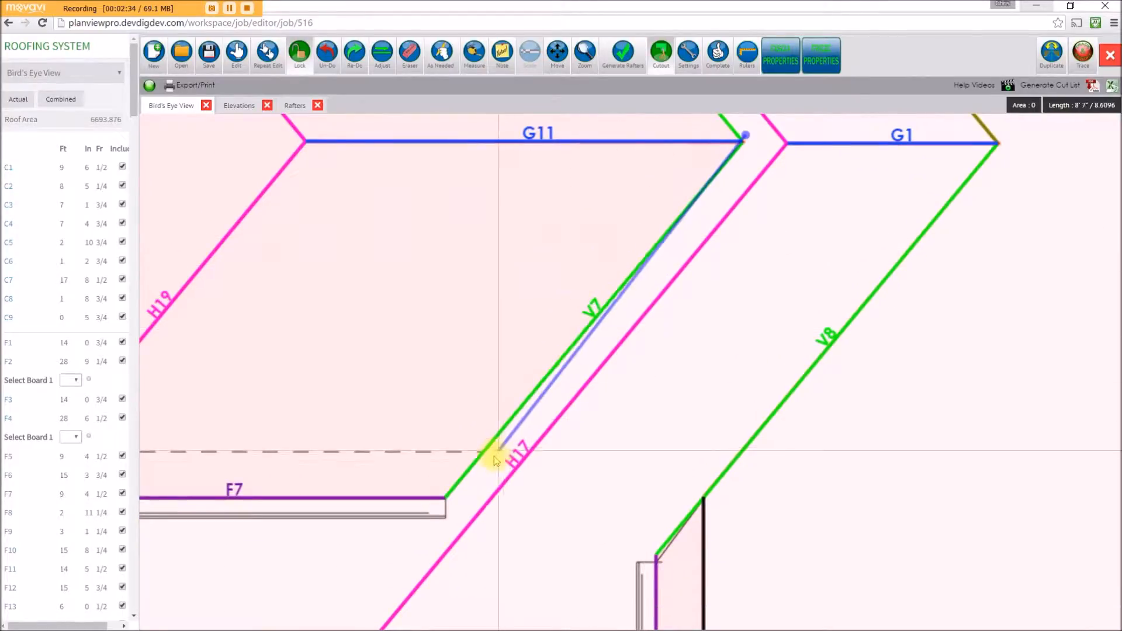
pyautogui.scroll(3, 496, 460)
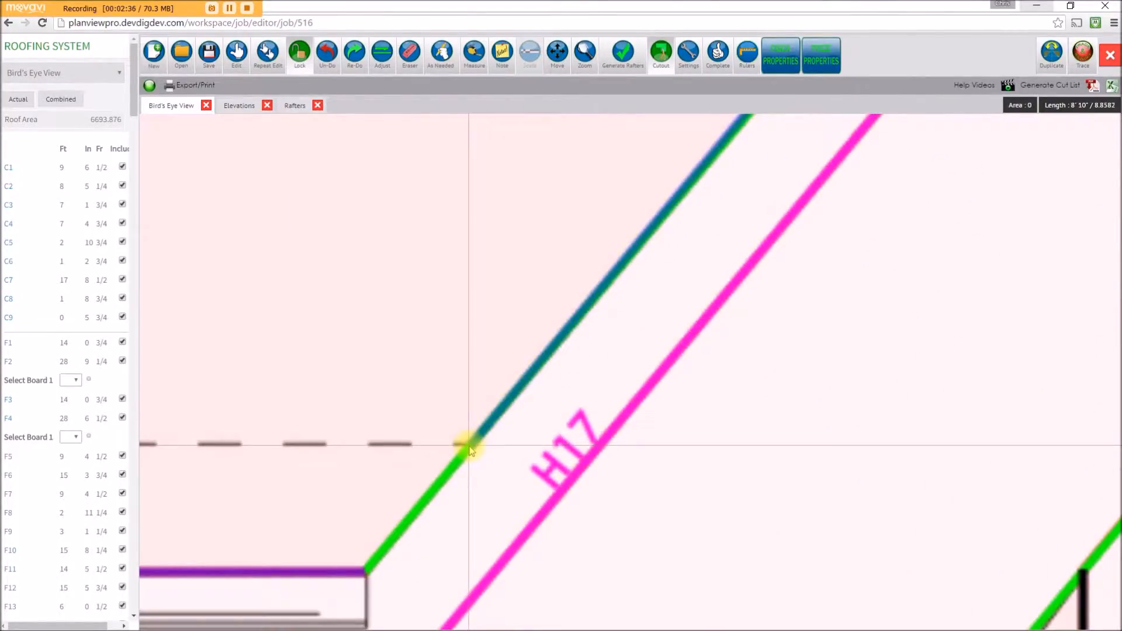
pyautogui.scroll(-3, 218, 482)
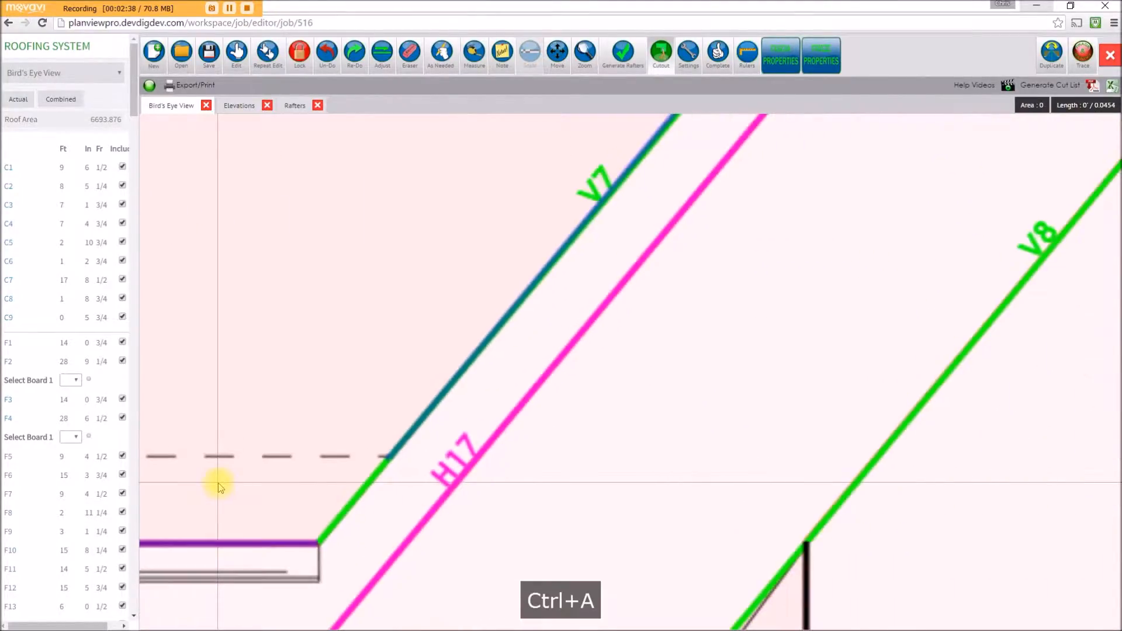
# Trace the cutout along the dashed wall line above F7 to its corner at hip H19 and up to the corner at hip H18.
pyautogui.moveTo(218, 482); pyautogui.dragTo(724, 411, button='middle')
pyautogui.scroll(3, 371, 394)
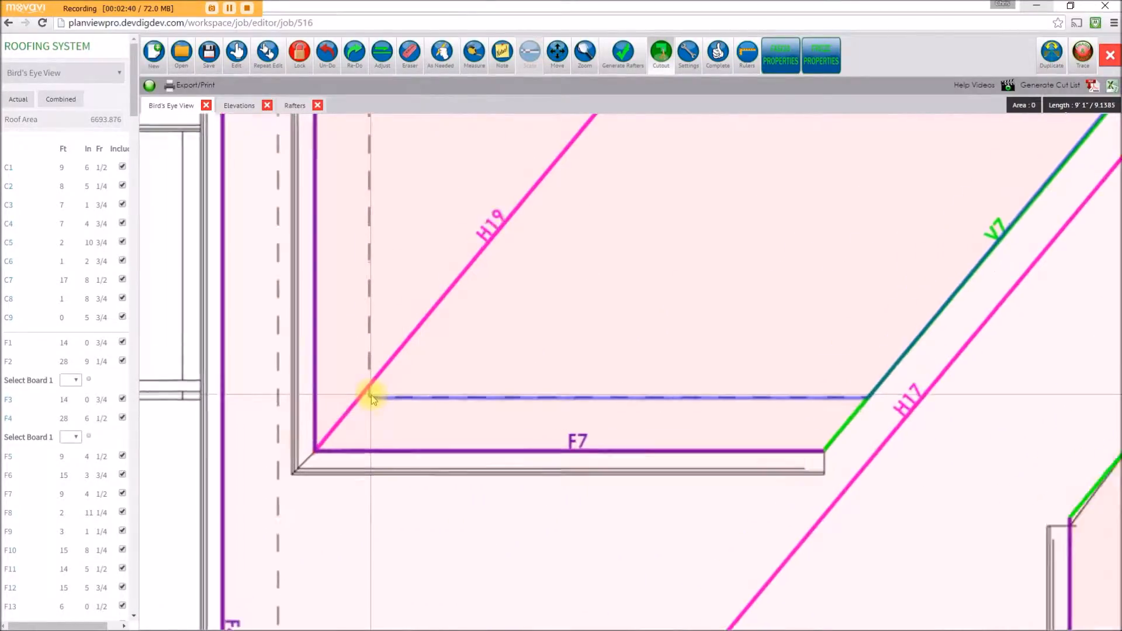
pyautogui.click(367, 404)
pyautogui.scroll(-5, 366, 200)
pyautogui.moveTo(367, 281); pyautogui.dragTo(386, 562, button='middle')
pyautogui.scroll(3, 383, 213)
pyautogui.scroll(3, 386, 212)
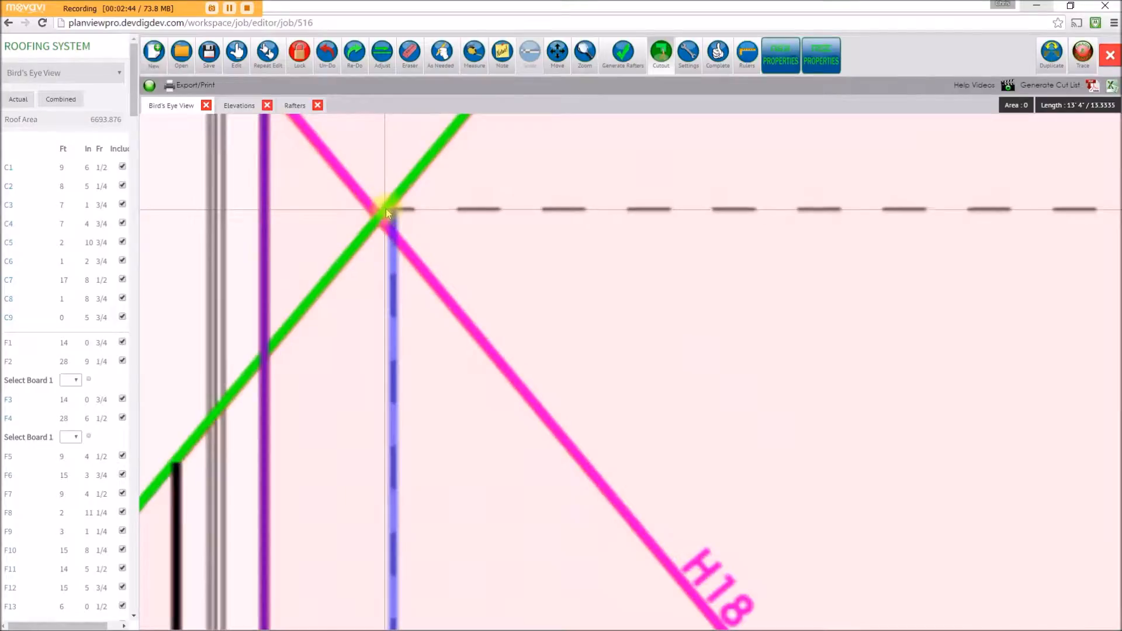
pyautogui.click(389, 209)
# Trace the cutout along the dashed wall line below F5 to valley V6 and release the line lock.
pyautogui.scroll(-5, 793, 293)
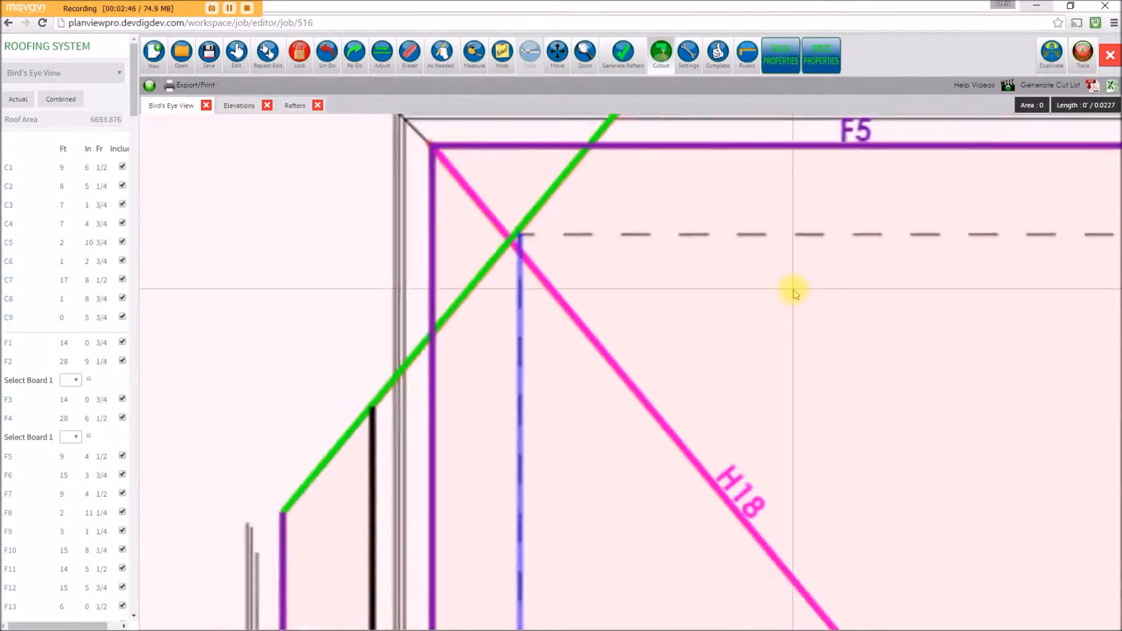
pyautogui.moveTo(791, 290); pyautogui.dragTo(288, 295, button='middle')
pyautogui.scroll(4, 484, 271)
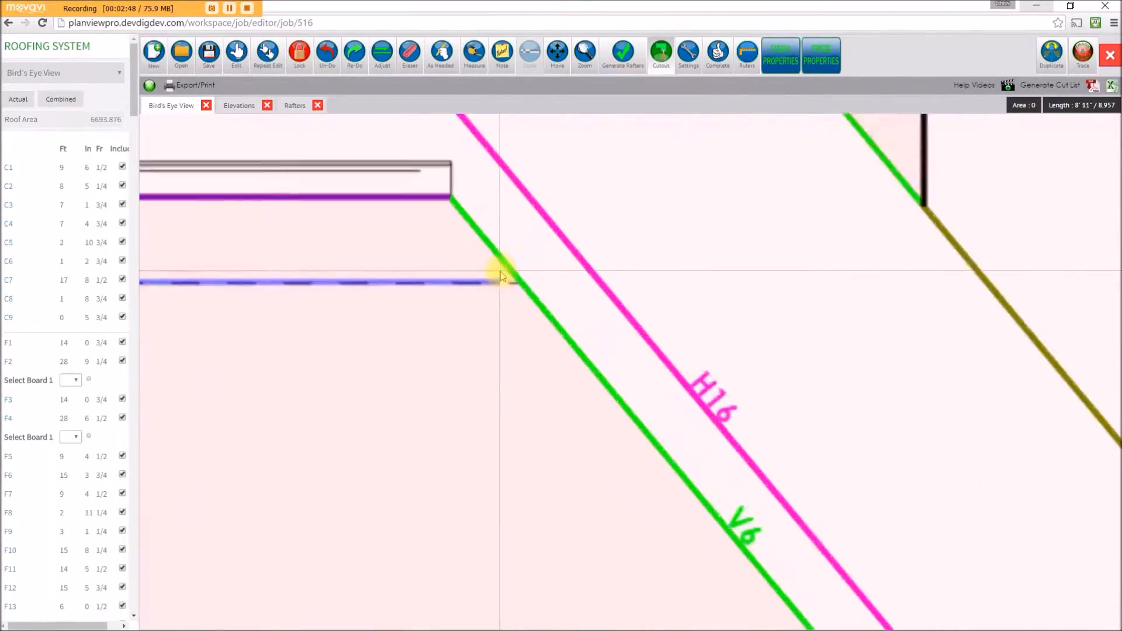
pyautogui.hotkey('ctrl', 'a')
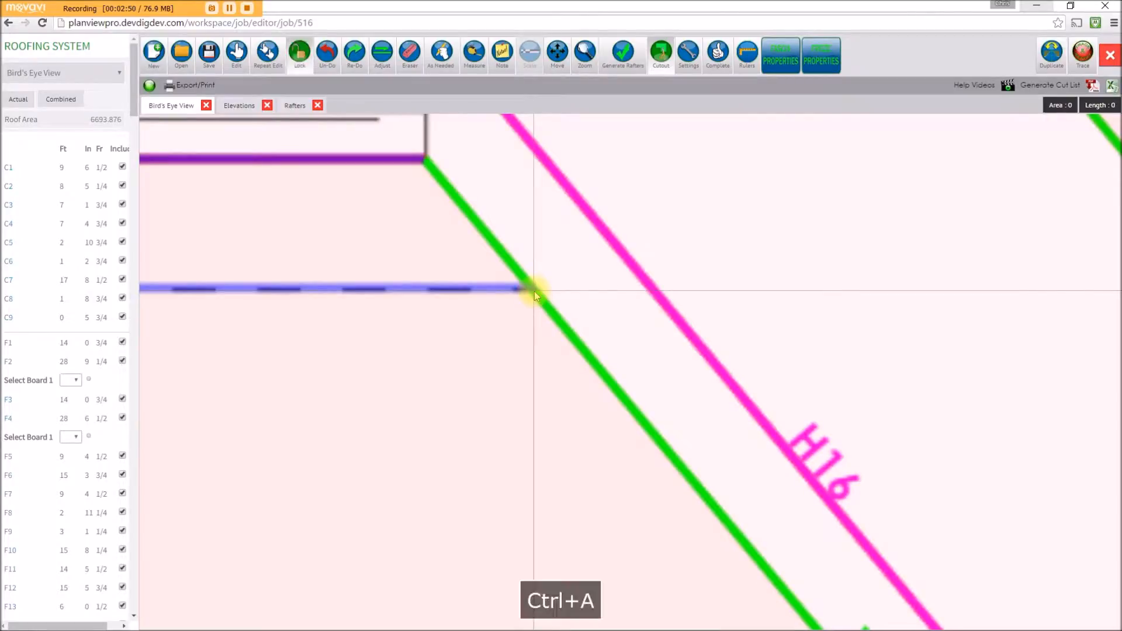
# Close the cutout by tracing along valley V6 back to its starting point at ridge G11's right end.
pyautogui.scroll(-2, 727, 464)
pyautogui.moveTo(726, 464); pyautogui.dragTo(477, 277, button='middle')
pyautogui.scroll(-1, 716, 492)
pyautogui.moveTo(716, 492); pyautogui.dragTo(420, 271, button='middle')
pyautogui.scroll(2, 487, 429)
pyautogui.scroll(1, 476, 431)
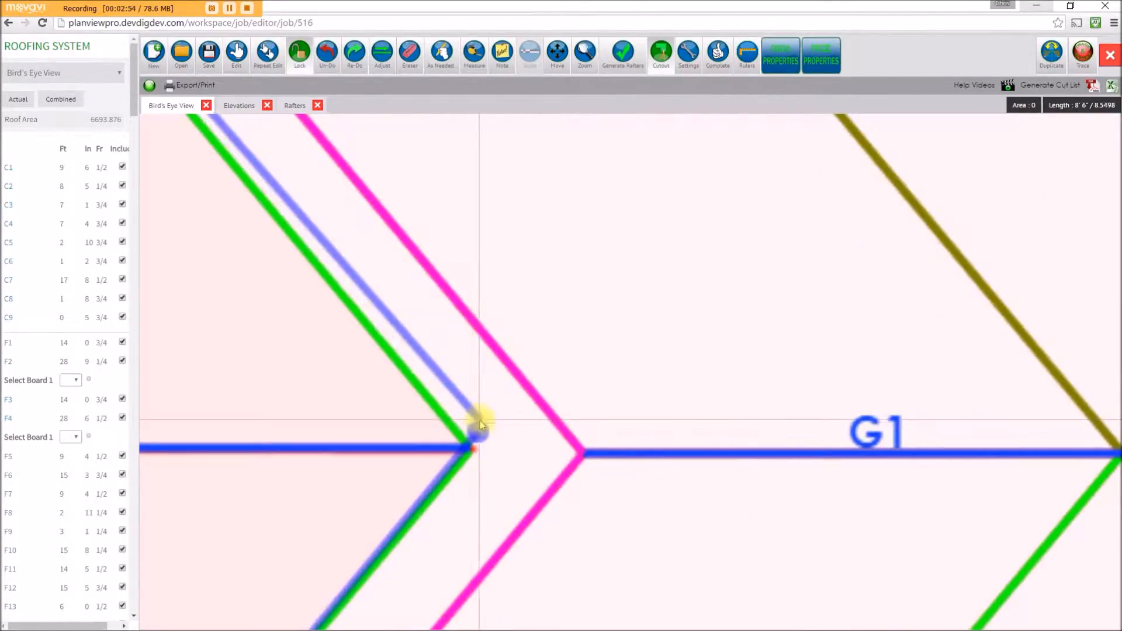
pyautogui.scroll(-2, 479, 424)
pyautogui.scroll(-2, 479, 419)
pyautogui.moveTo(476, 418); pyautogui.dragTo(534, 431, button='middle')
pyautogui.scroll(-2, 513, 370)
pyautogui.moveTo(513, 371); pyautogui.dragTo(541, 392, button='middle')
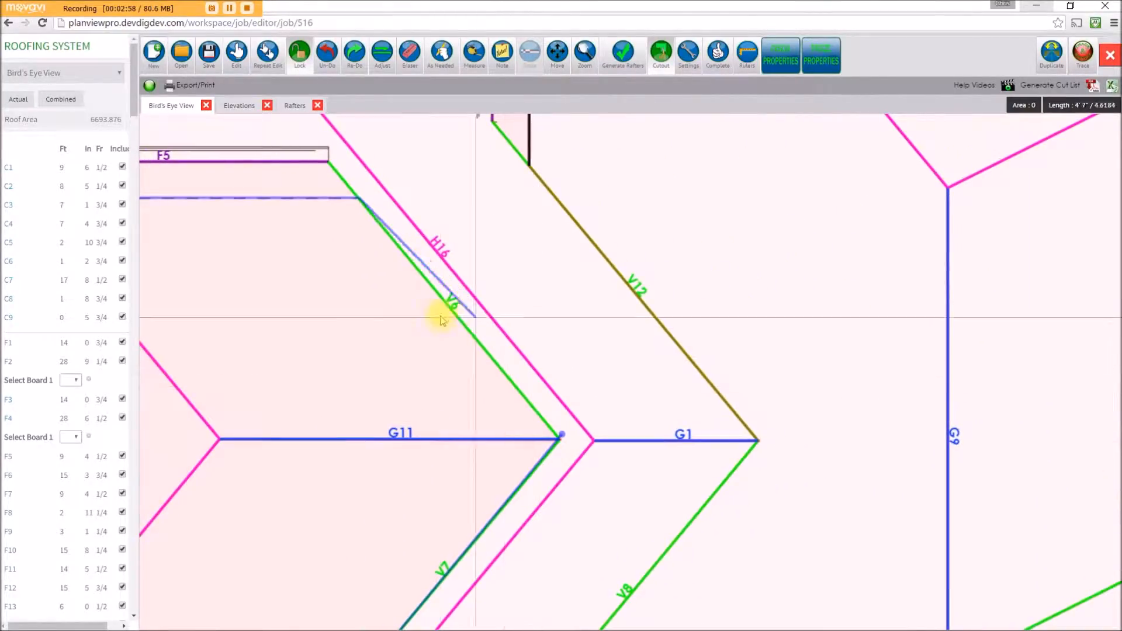
pyautogui.click(561, 436)
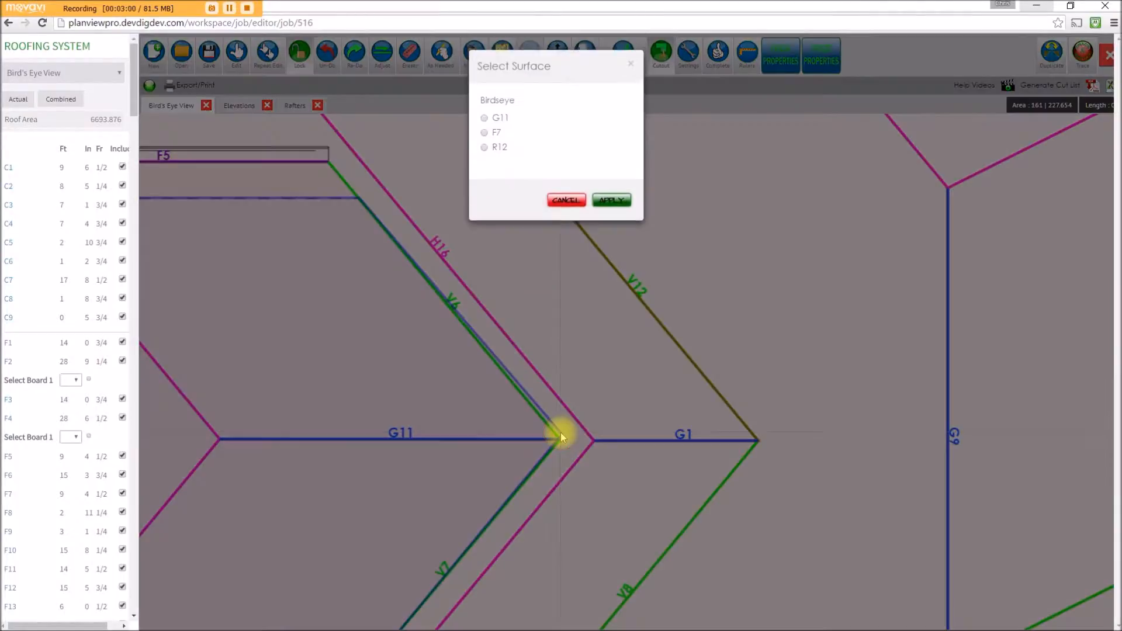
# Preview the candidate surfaces G11 and F7, and apply the cutout to surface R12.
pyautogui.click(484, 122)
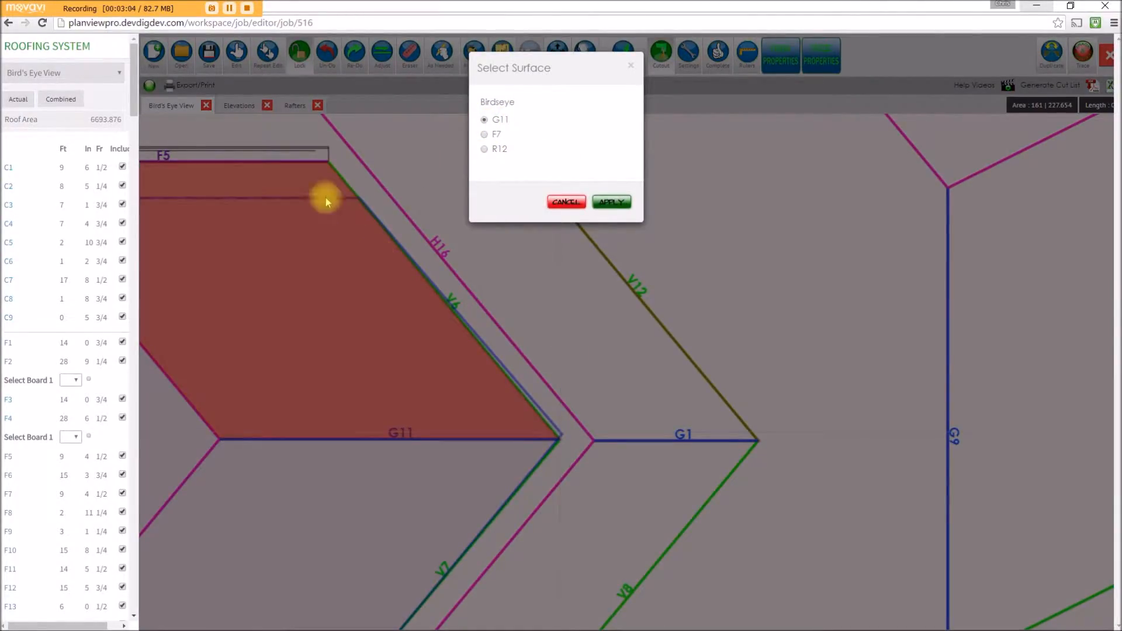
pyautogui.click(484, 136)
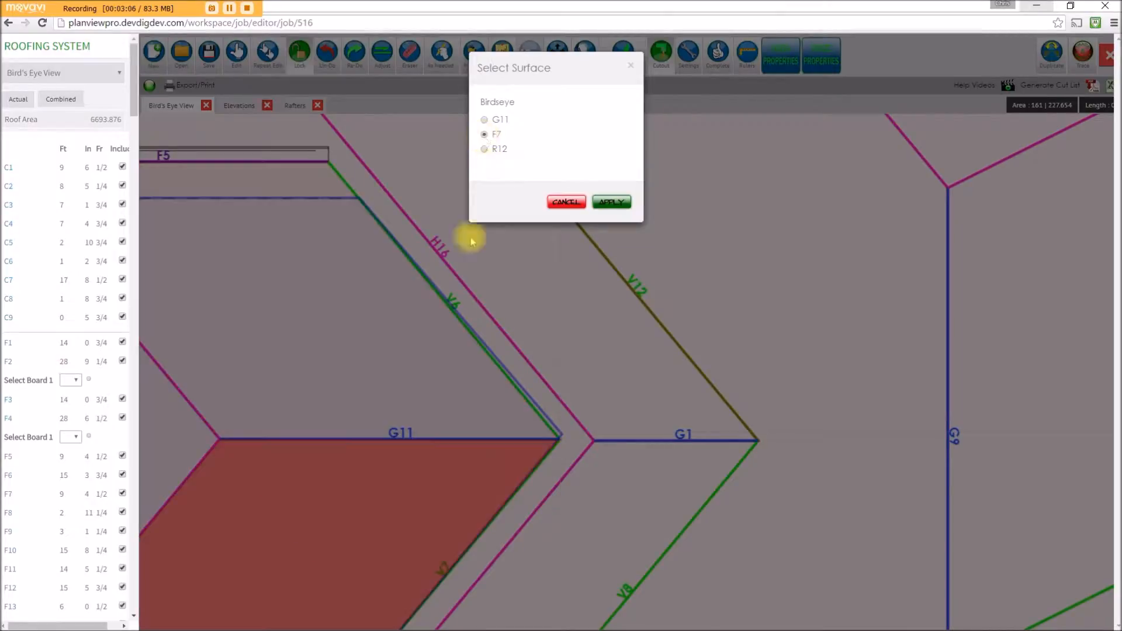
pyautogui.click(484, 151)
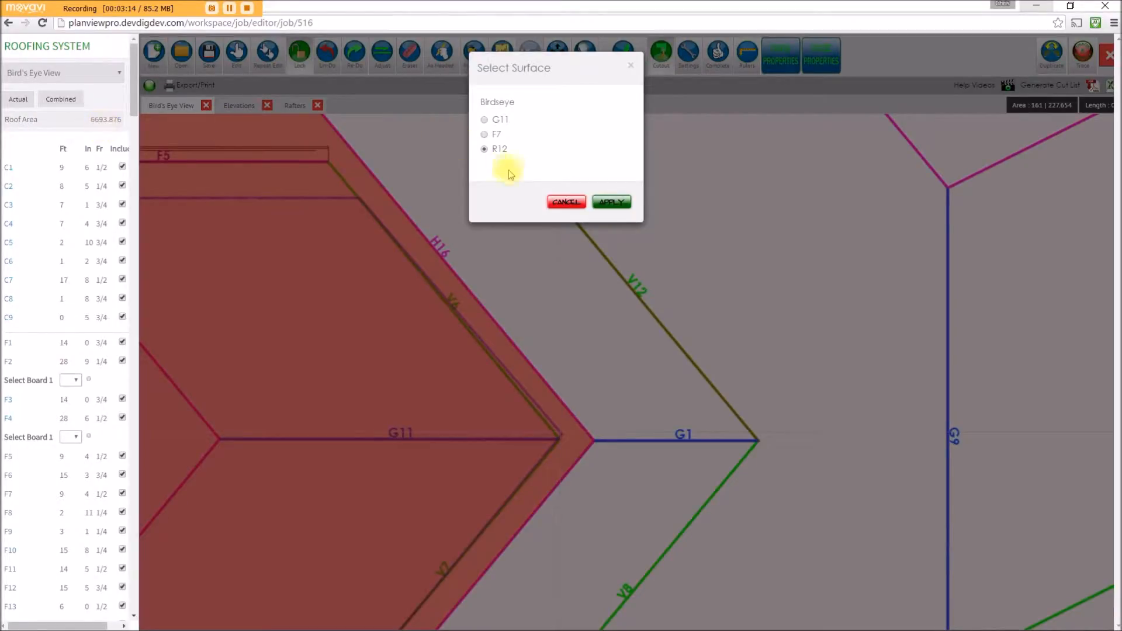
pyautogui.click(611, 202)
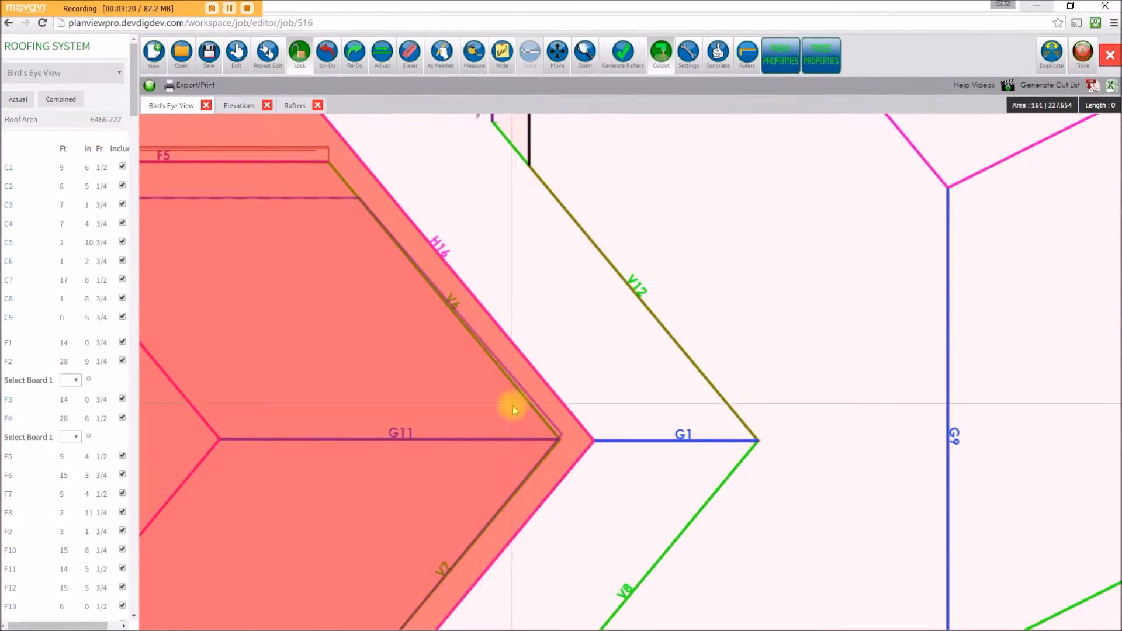
# Adjust the cutout's closing corner so it sits exactly on the junction of ridge G11 and valleys V6 and V7.
pyautogui.scroll(2, 525, 438)
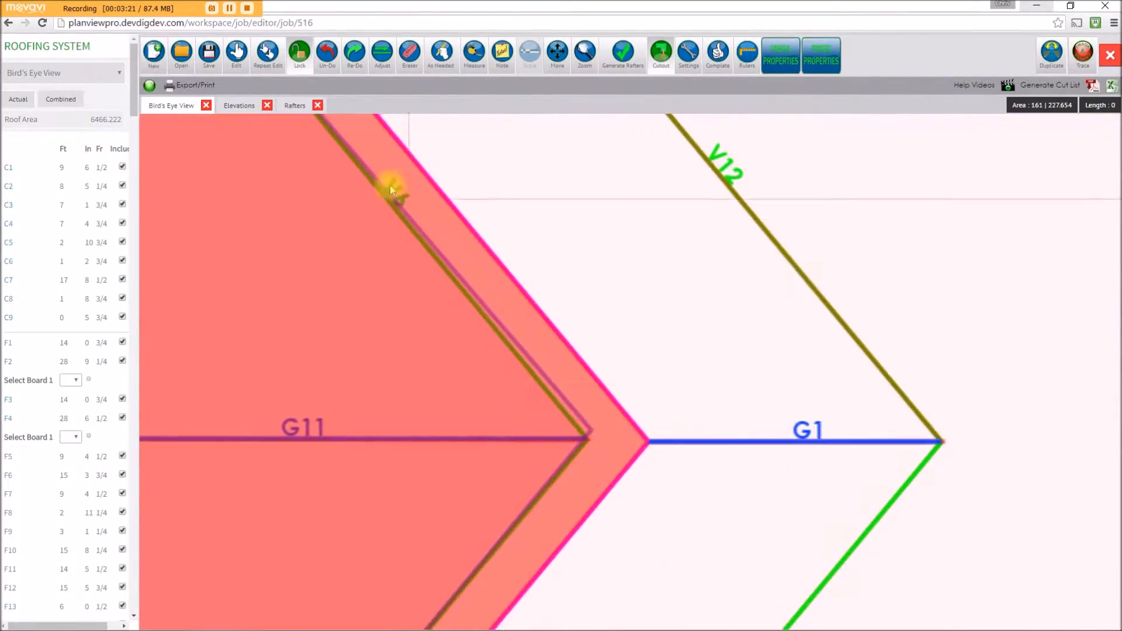
pyautogui.click(380, 56)
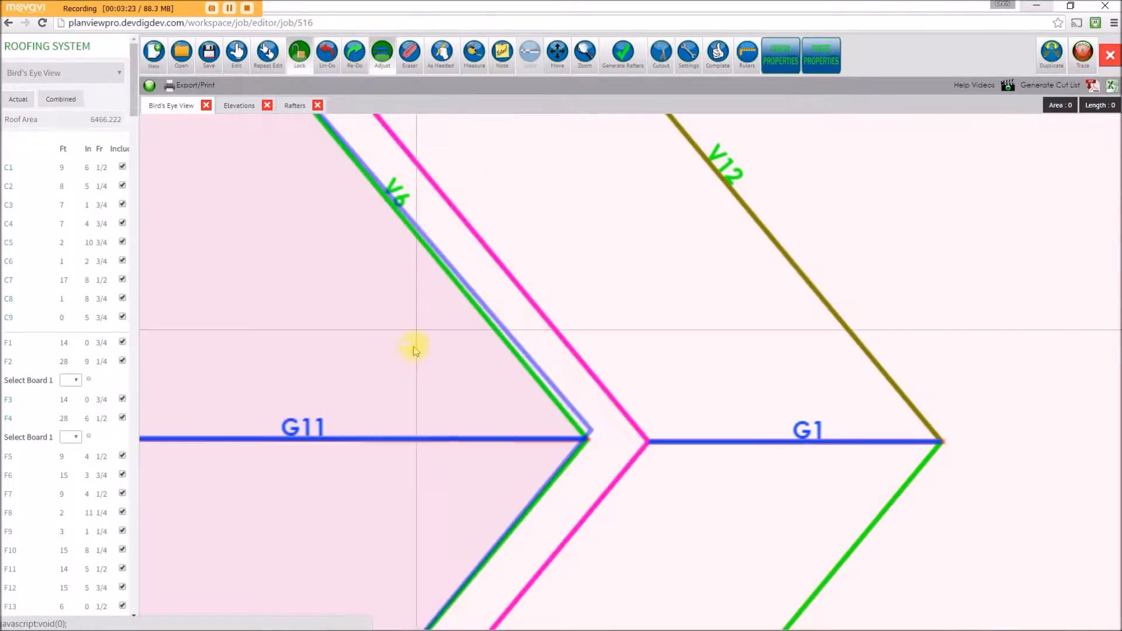
pyautogui.click(589, 439)
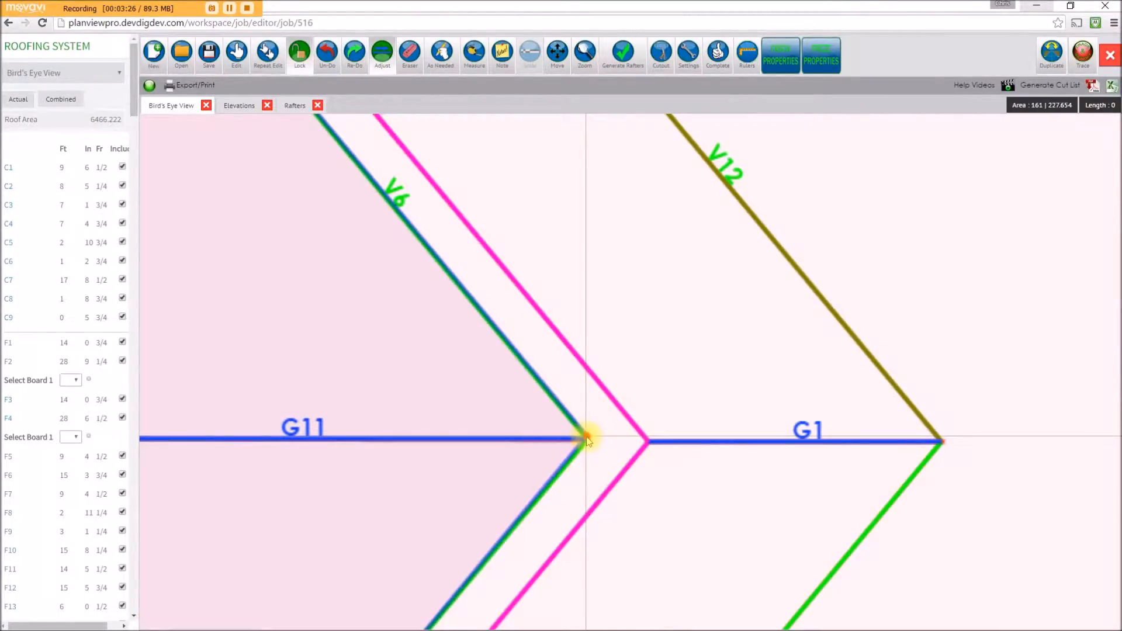
# Examine the overlapping valleys and roof surface around C2, C3, V9, V10, V14 and V15, and the rest of the roof plan.
pyautogui.scroll(-6, 607, 454)
pyautogui.moveTo(607, 455); pyautogui.dragTo(445, 343)
pyautogui.scroll(6, 589, 451)
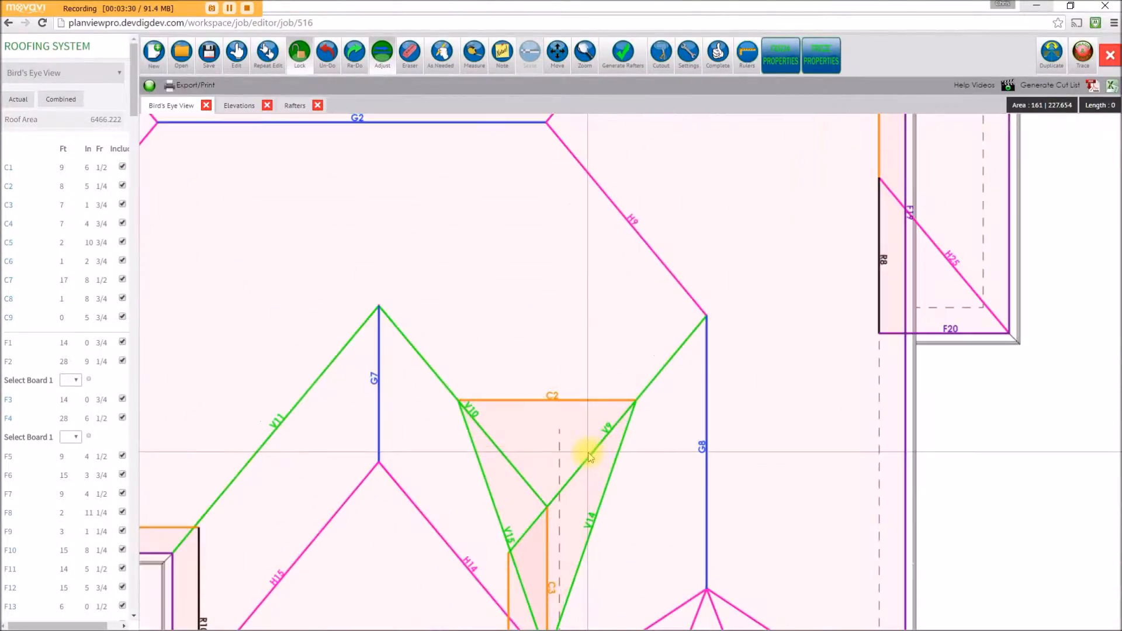
pyautogui.moveTo(531, 451); pyautogui.dragTo(587, 302)
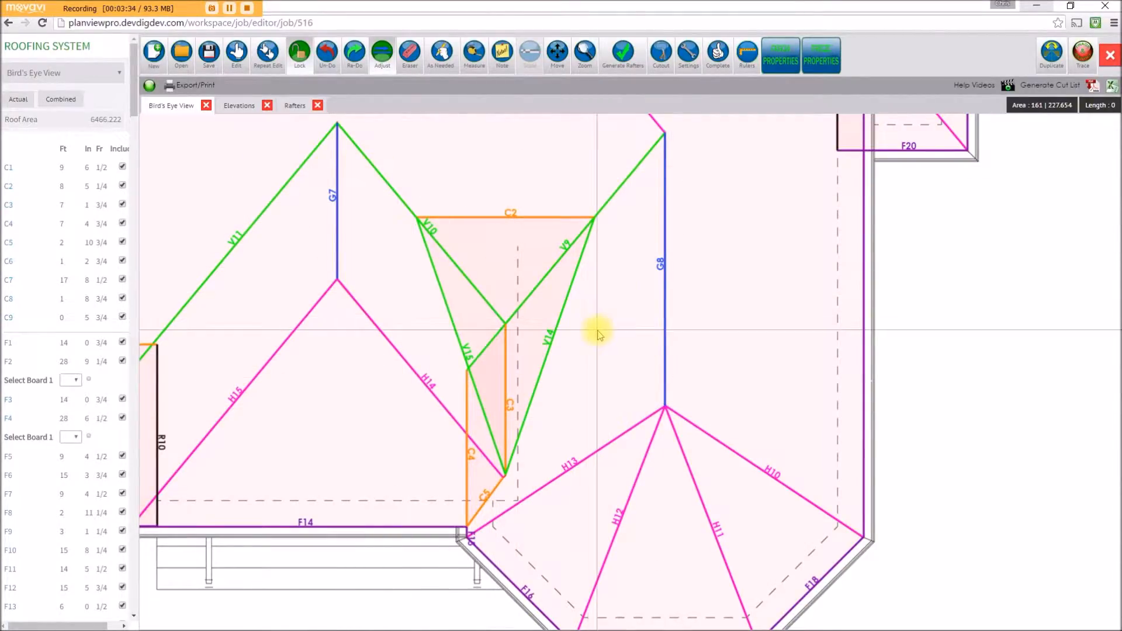
pyautogui.moveTo(558, 333); pyautogui.dragTo(561, 358)
pyautogui.scroll(2, 561, 358)
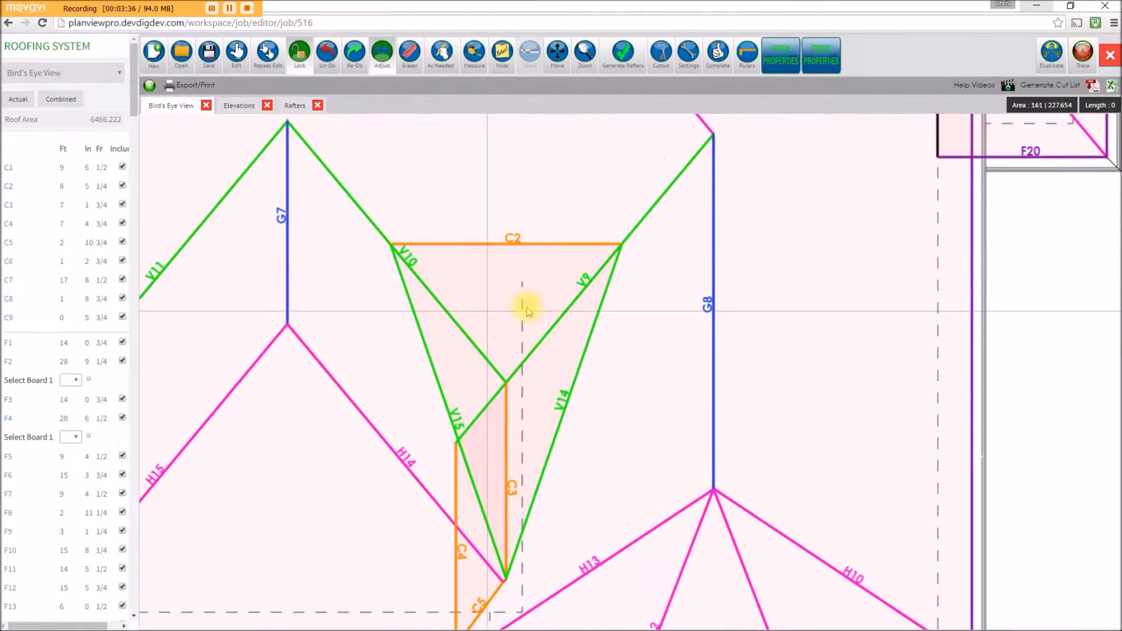
pyautogui.scroll(-4, 496, 320)
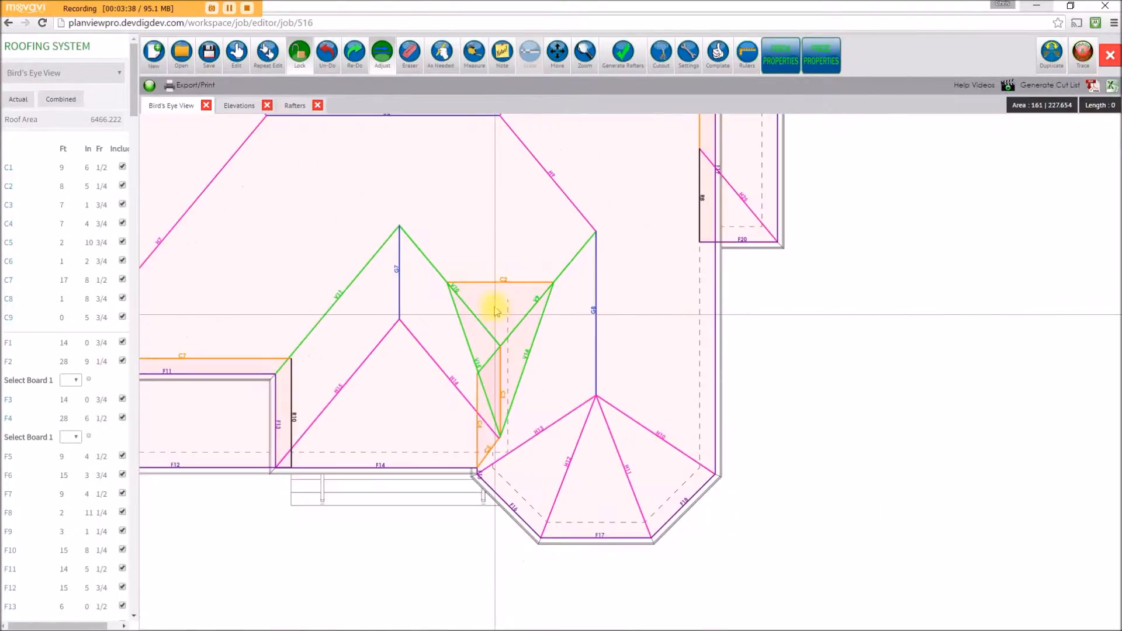
pyautogui.moveTo(525, 318); pyautogui.dragTo(532, 333)
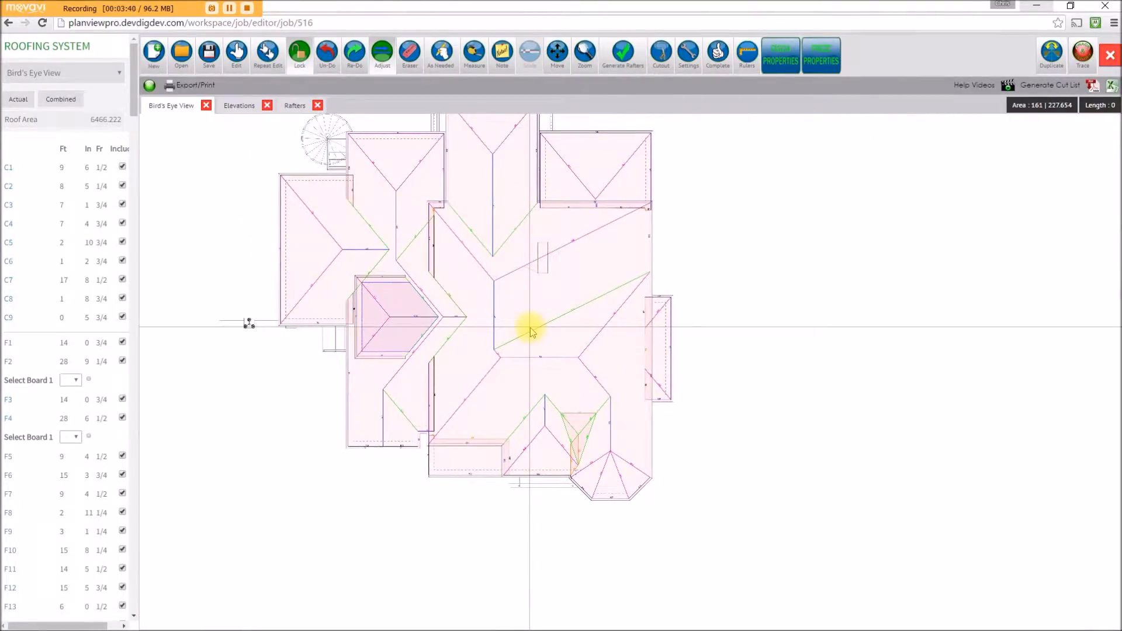
pyautogui.moveTo(538, 242); pyautogui.dragTo(547, 301)
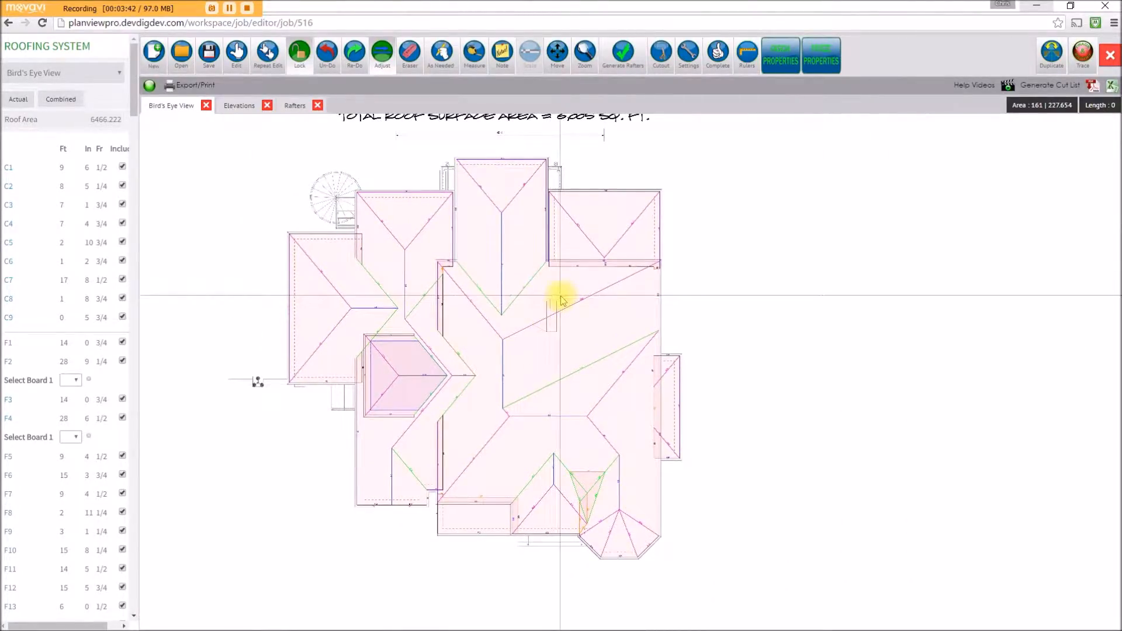
pyautogui.scroll(3, 549, 383)
pyautogui.moveTo(574, 403); pyautogui.dragTo(559, 284)
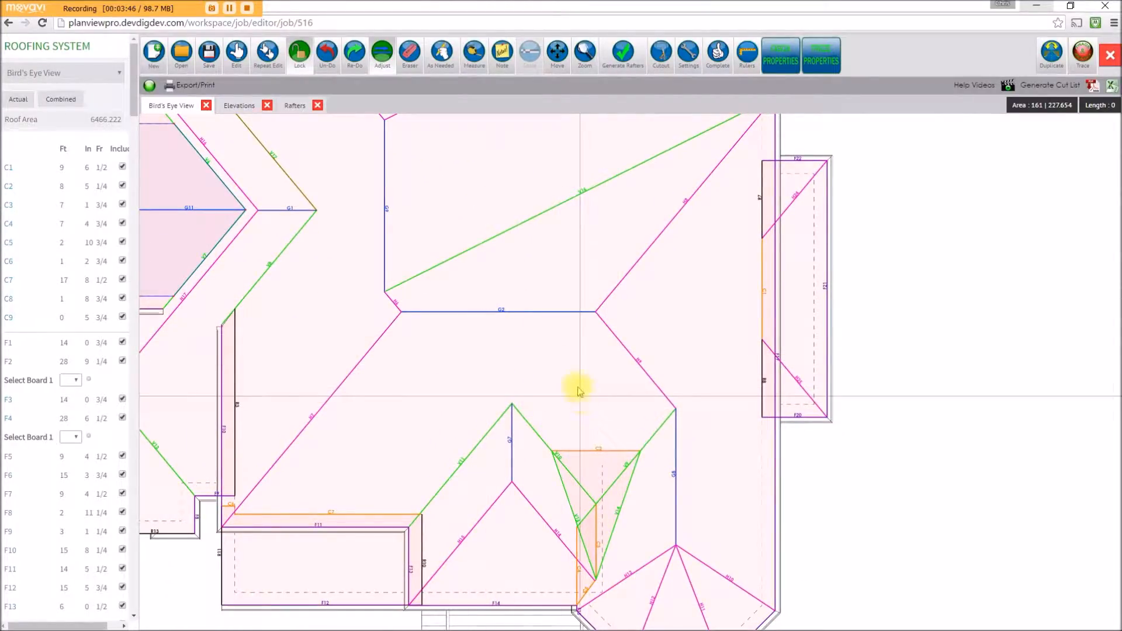
pyautogui.scroll(-3, 577, 388)
pyautogui.moveTo(556, 349); pyautogui.dragTo(571, 397)
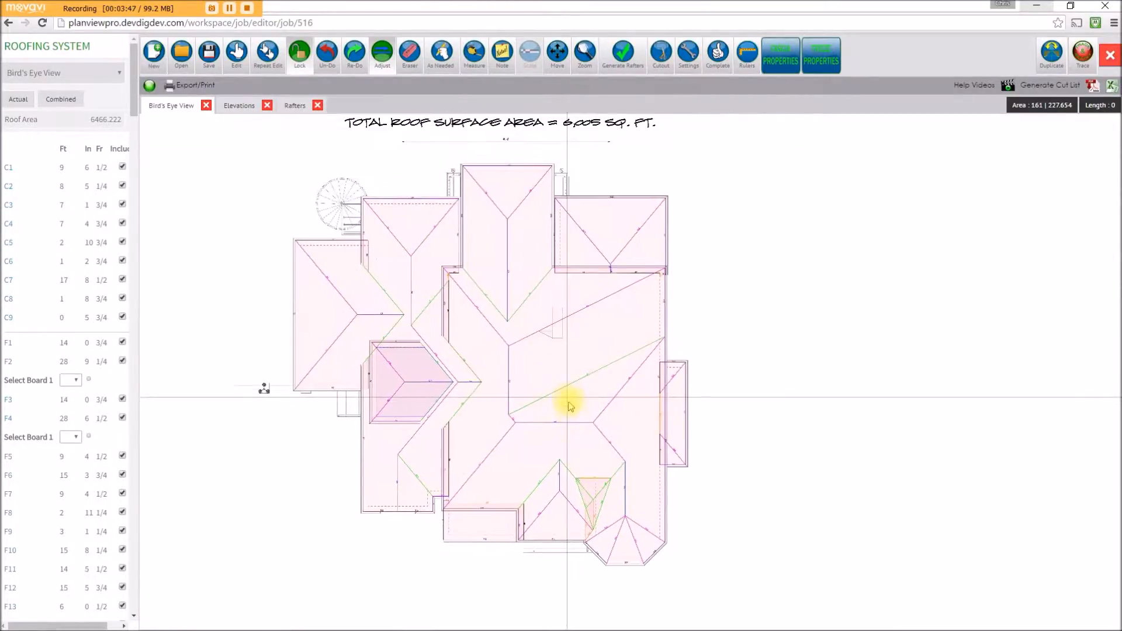
# Save the job.
pyautogui.click(211, 59)
pyautogui.scroll(3, 502, 354)
pyautogui.moveTo(514, 358); pyautogui.dragTo(558, 447)
pyautogui.moveTo(508, 268); pyautogui.dragTo(538, 413)
pyautogui.moveTo(584, 303); pyautogui.dragTo(542, 335)
pyautogui.scroll(-3, 631, 350)
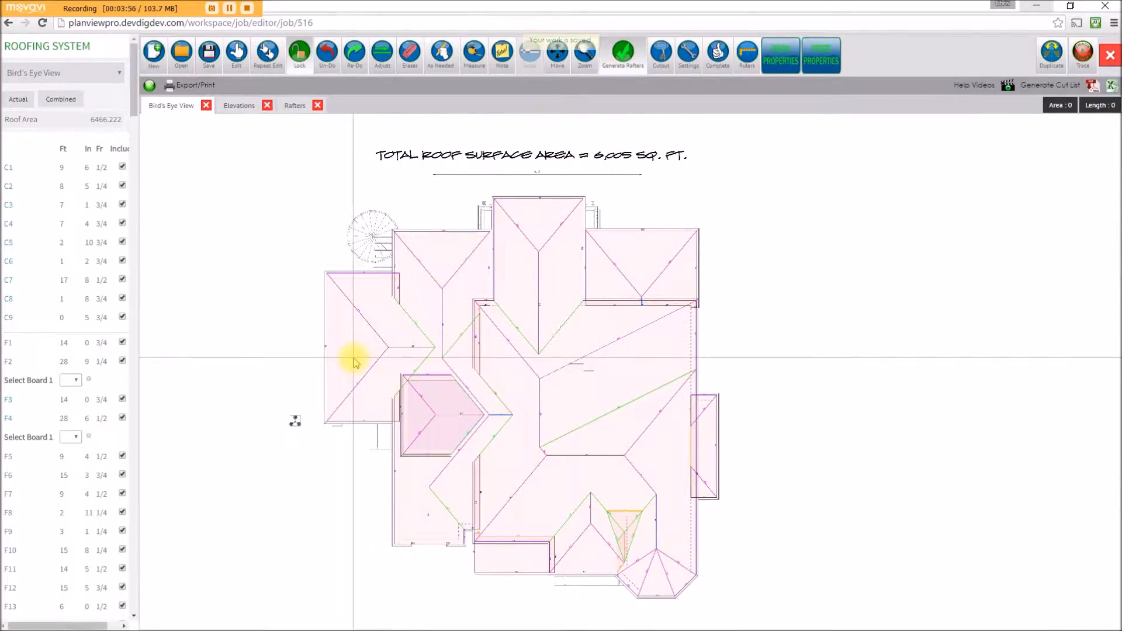
# Generate rafters for surface F7 of the small hip roof around ridge G11, without considering the cutout.
pyautogui.scroll(5, 431, 401)
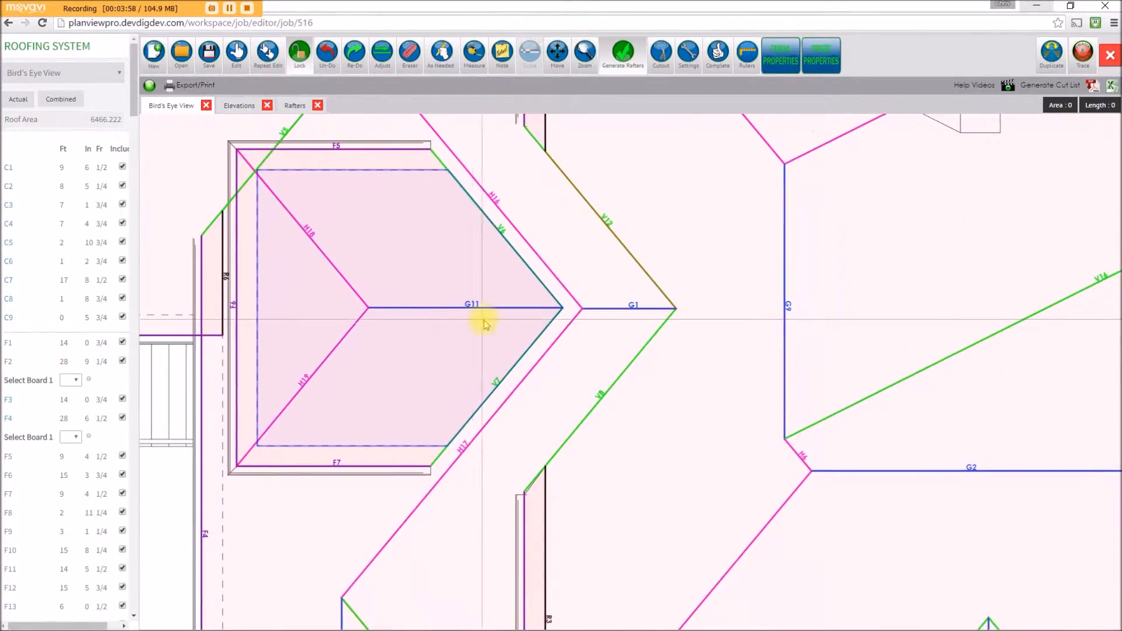
pyautogui.scroll(-5, 473, 331)
pyautogui.scroll(5, 484, 358)
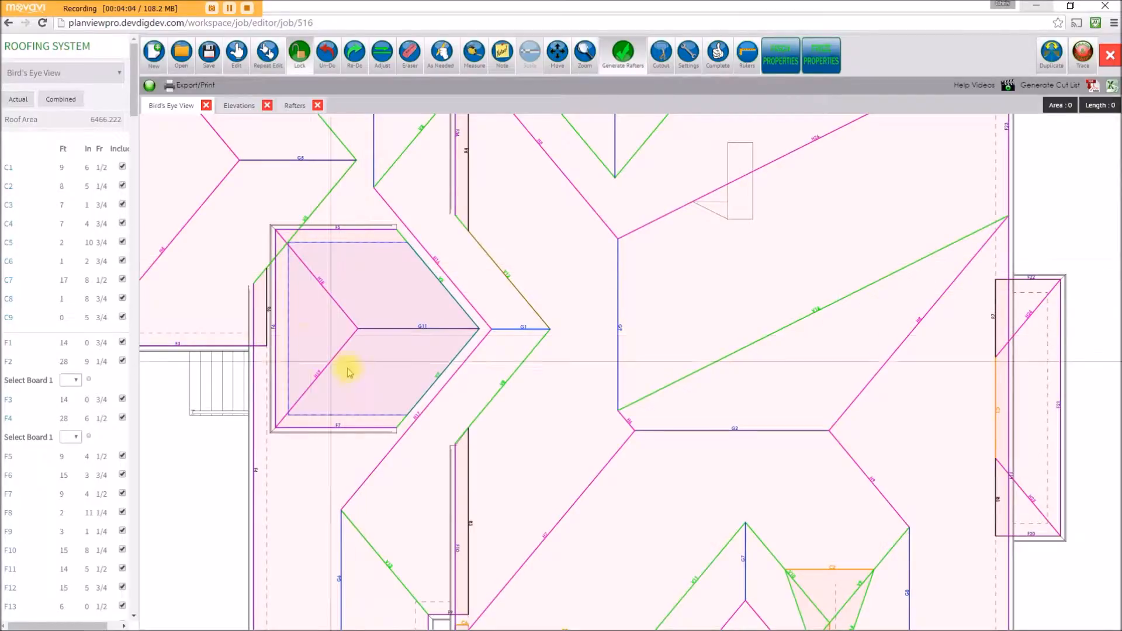
pyautogui.scroll(2, 362, 310)
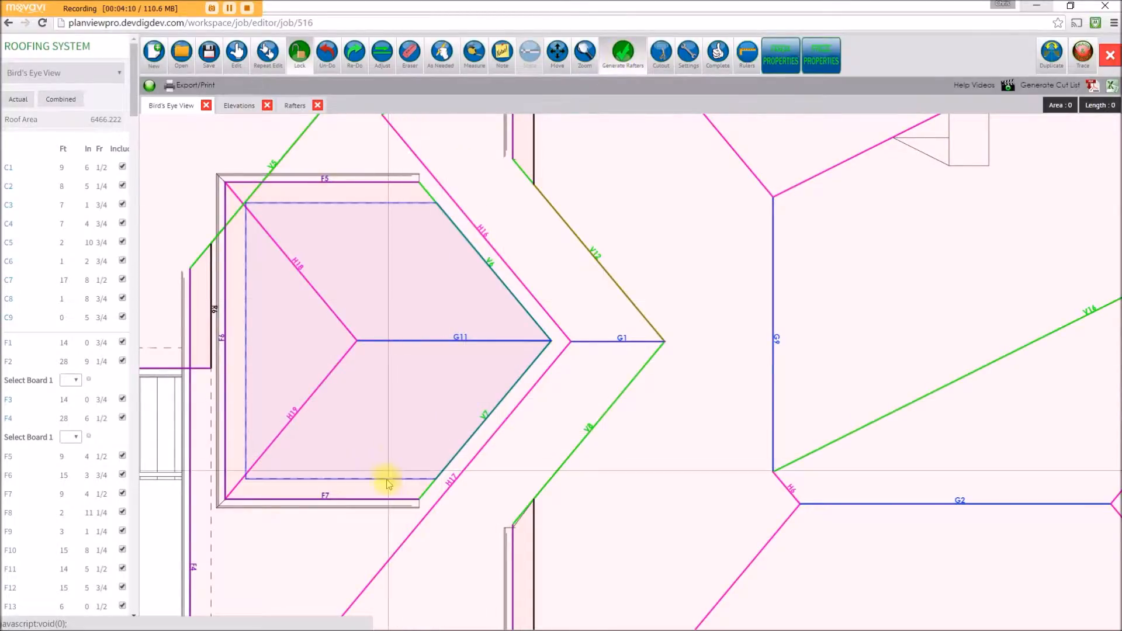
pyautogui.click(365, 491)
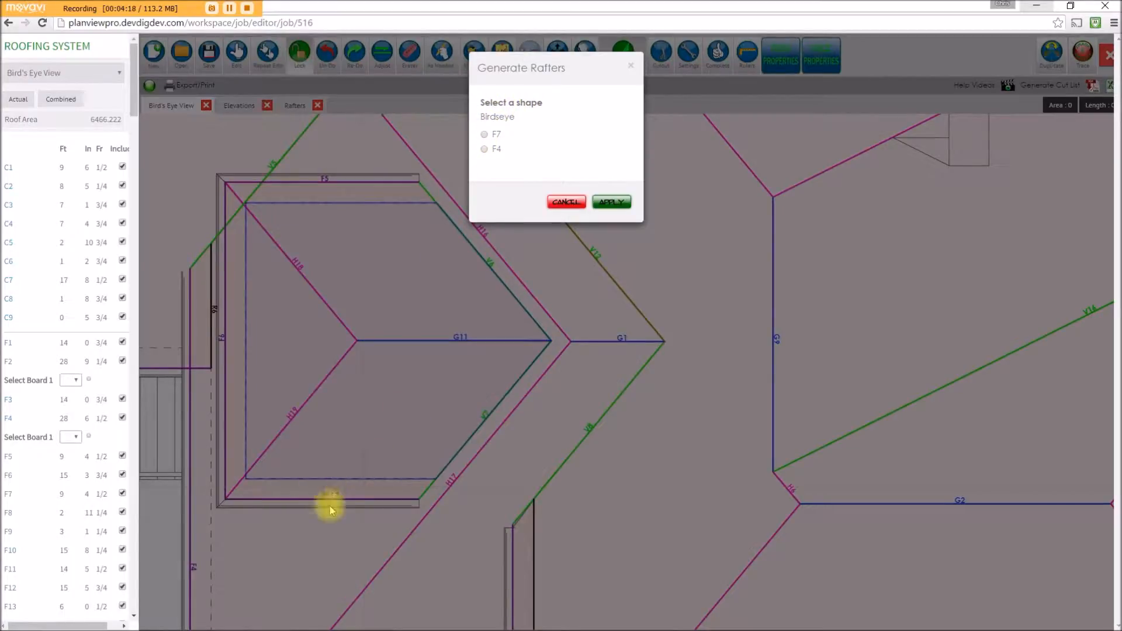
pyautogui.click(485, 135)
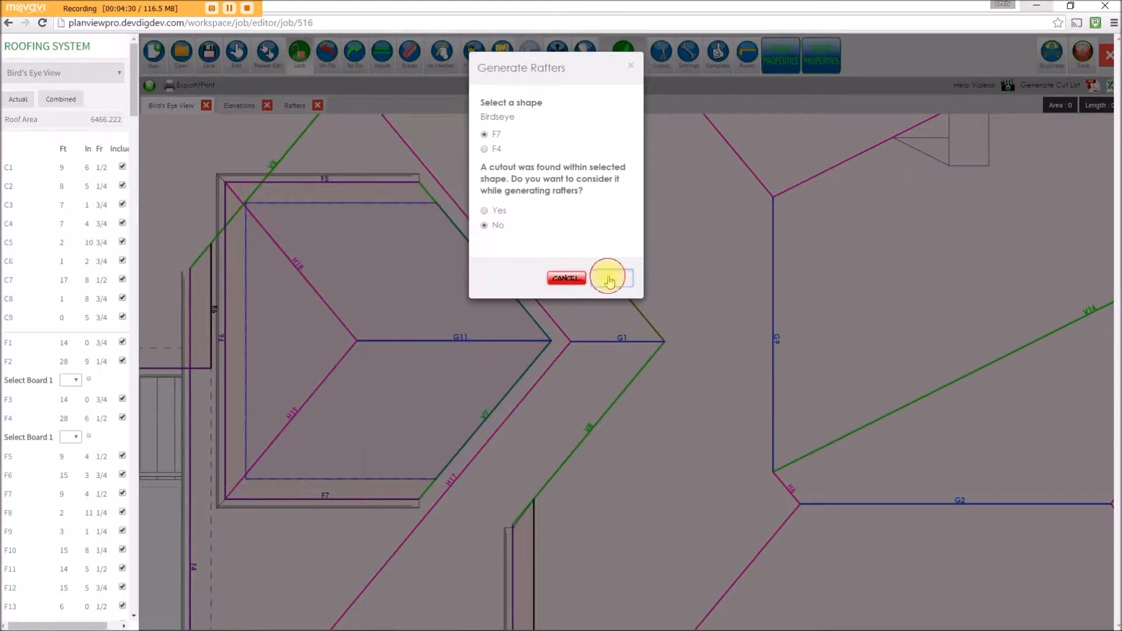
pyautogui.click(611, 279)
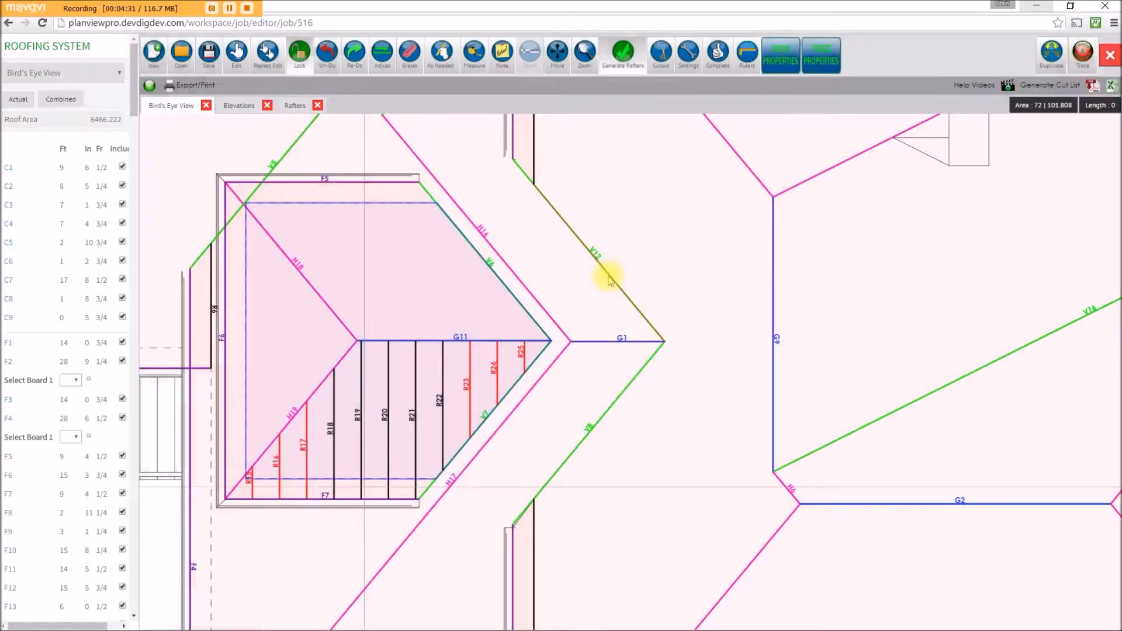
# Generate rafters for surfaces F5 and F6 of the same hip roof, without considering the cutout.
pyautogui.click(374, 189)
pyautogui.click(484, 135)
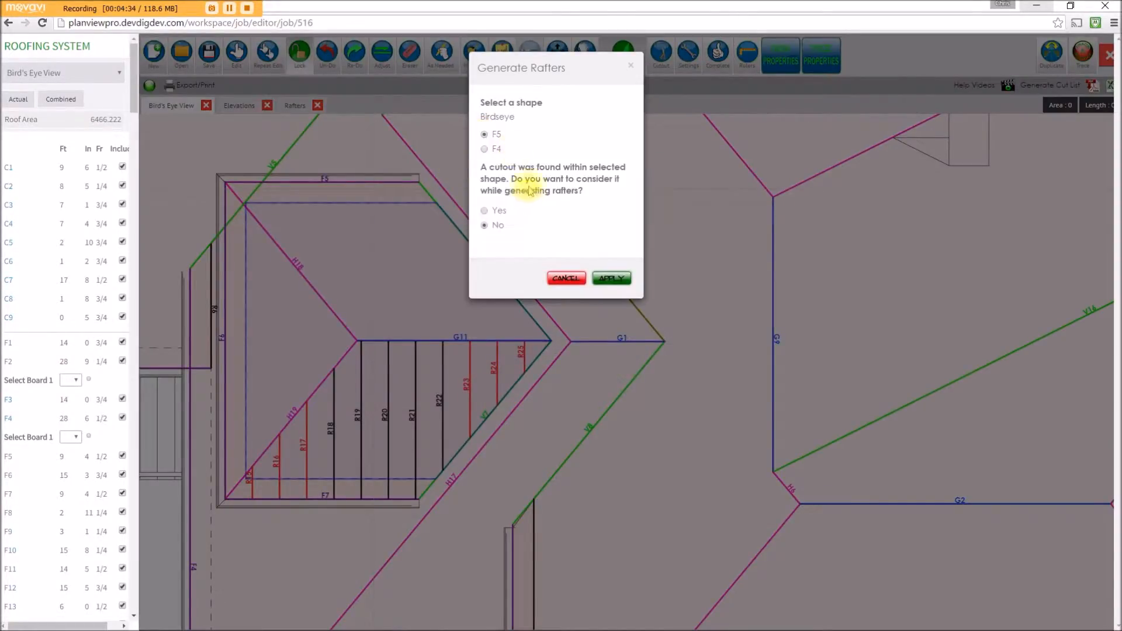
pyautogui.click(609, 277)
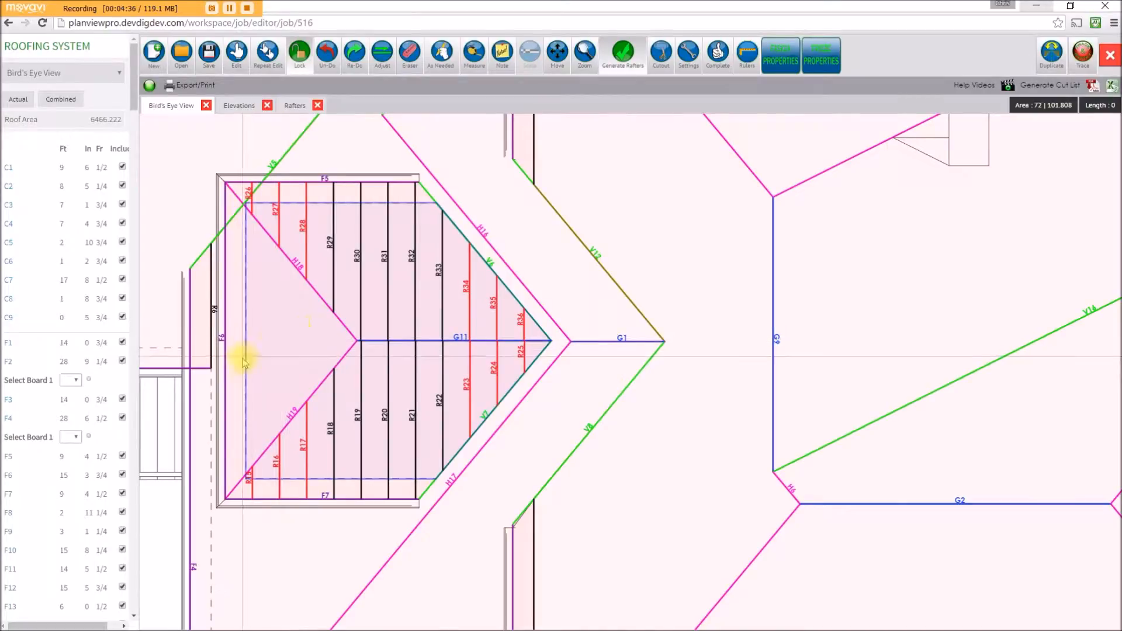
pyautogui.click(237, 364)
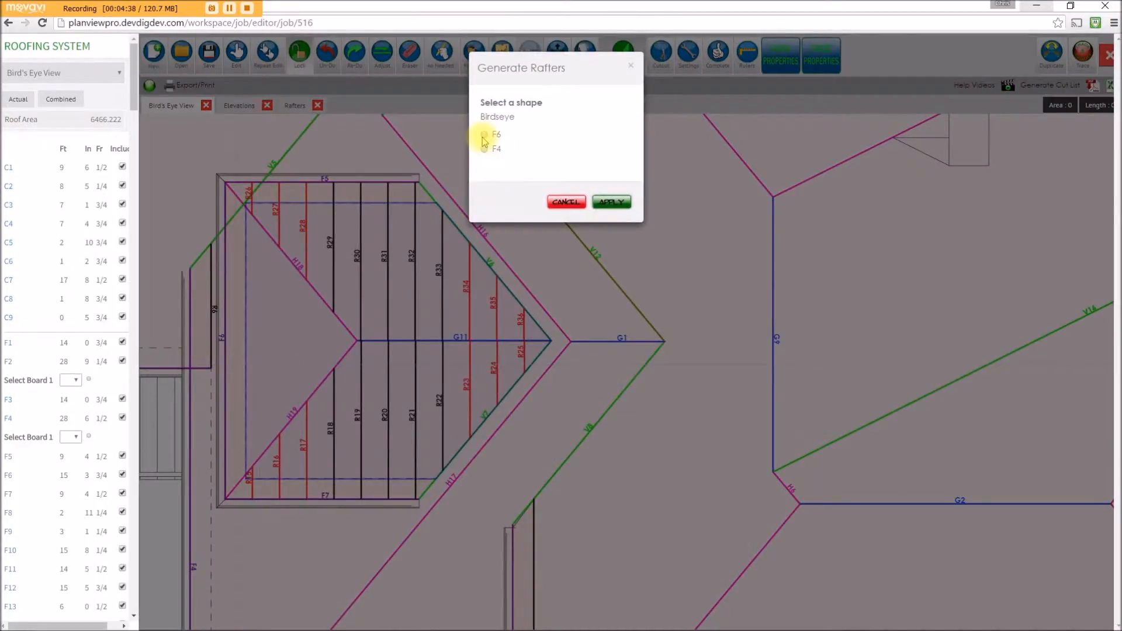
pyautogui.click(612, 200)
# Examine the generated rafters around ridge G11, hips H18 and H19, and valleys V6 and V7.
pyautogui.scroll(-5, 459, 346)
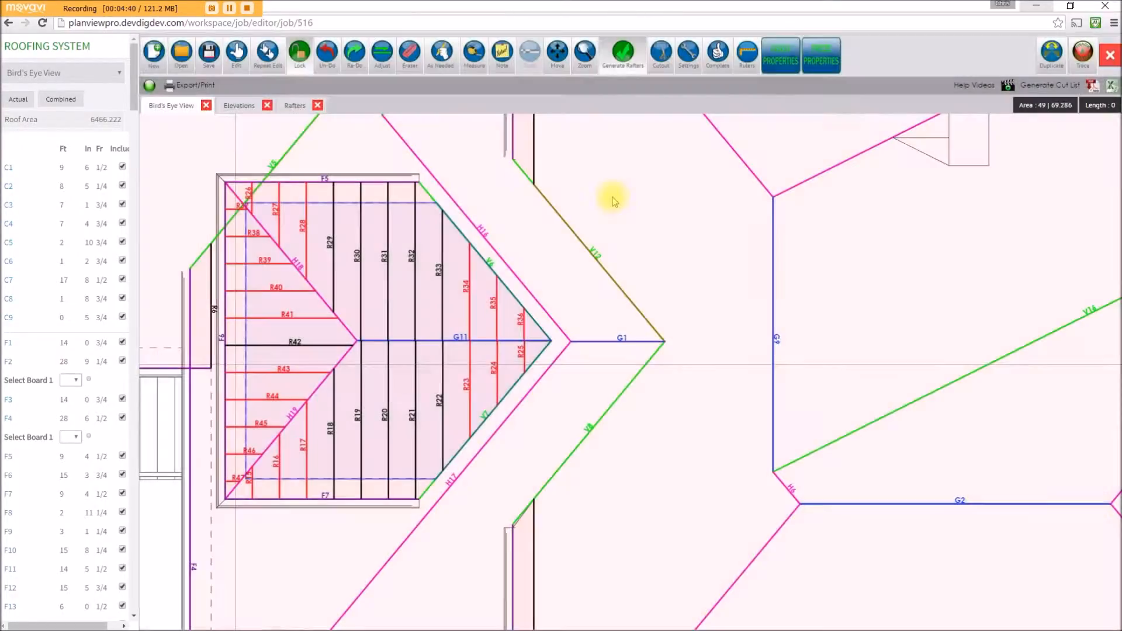
pyautogui.scroll(6, 415, 351)
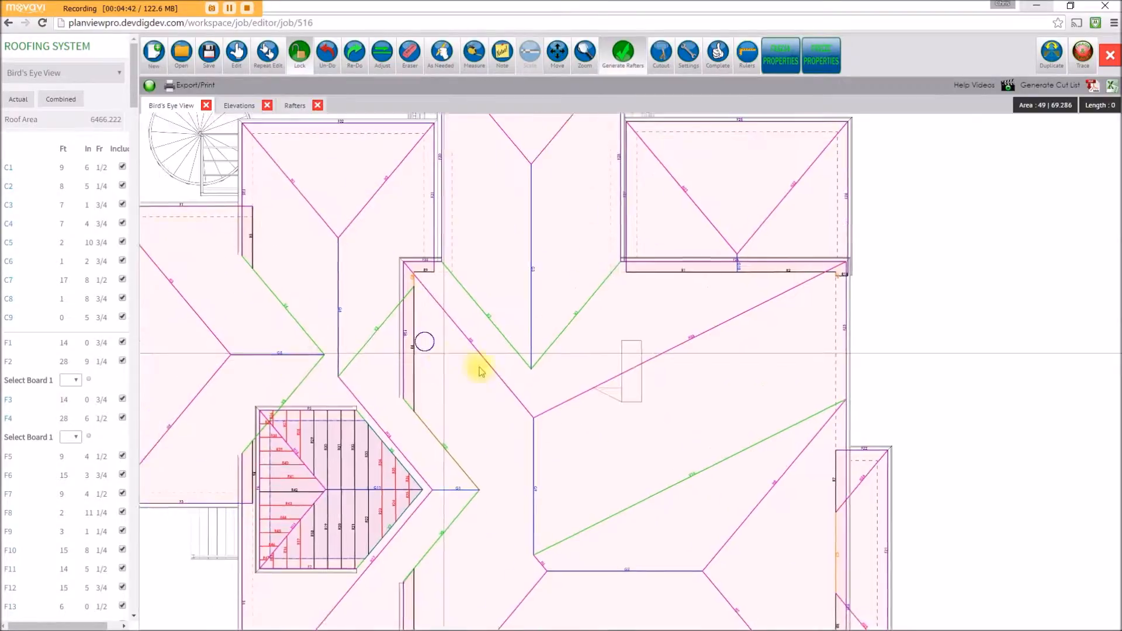
pyautogui.moveTo(512, 381); pyautogui.dragTo(485, 350)
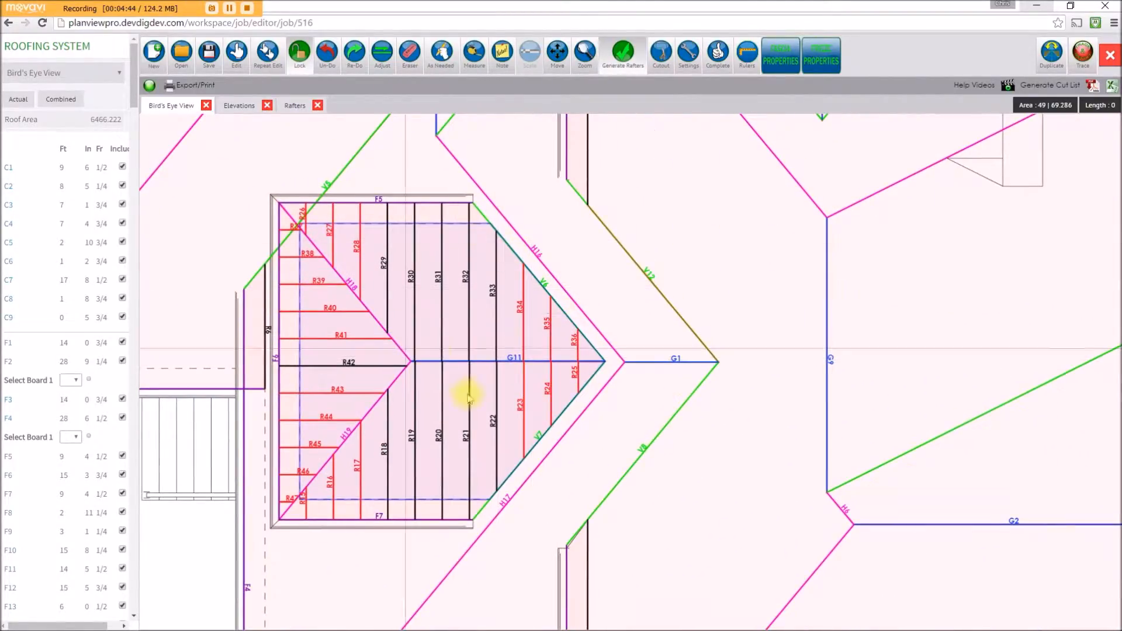
pyautogui.moveTo(481, 405); pyautogui.dragTo(464, 360)
pyautogui.moveTo(476, 290); pyautogui.dragTo(481, 335)
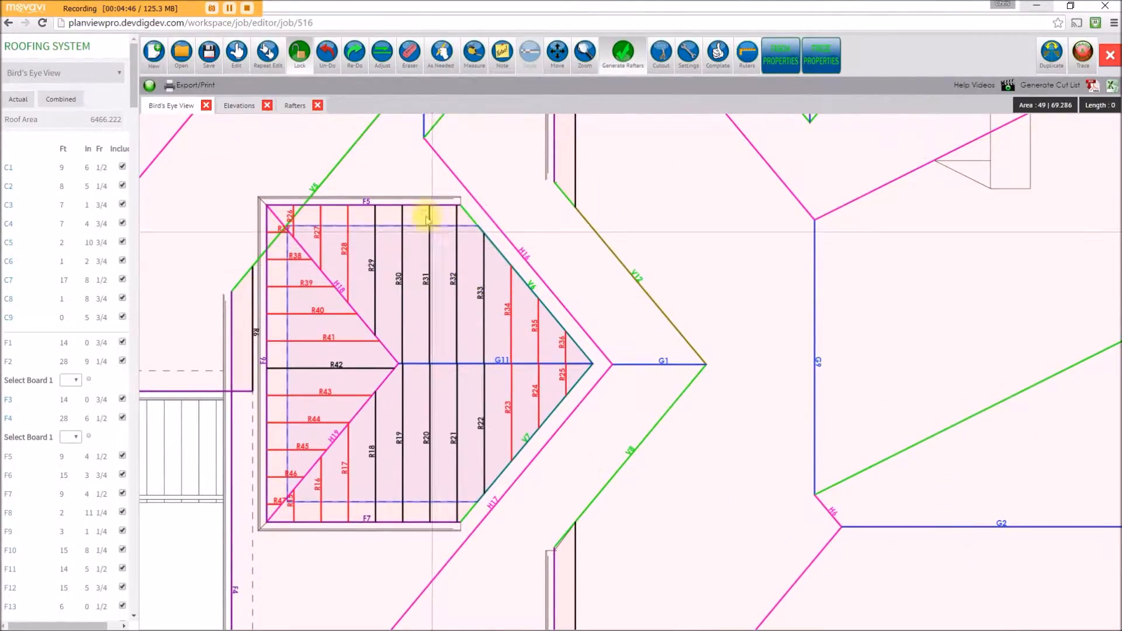
pyautogui.scroll(2, 479, 322)
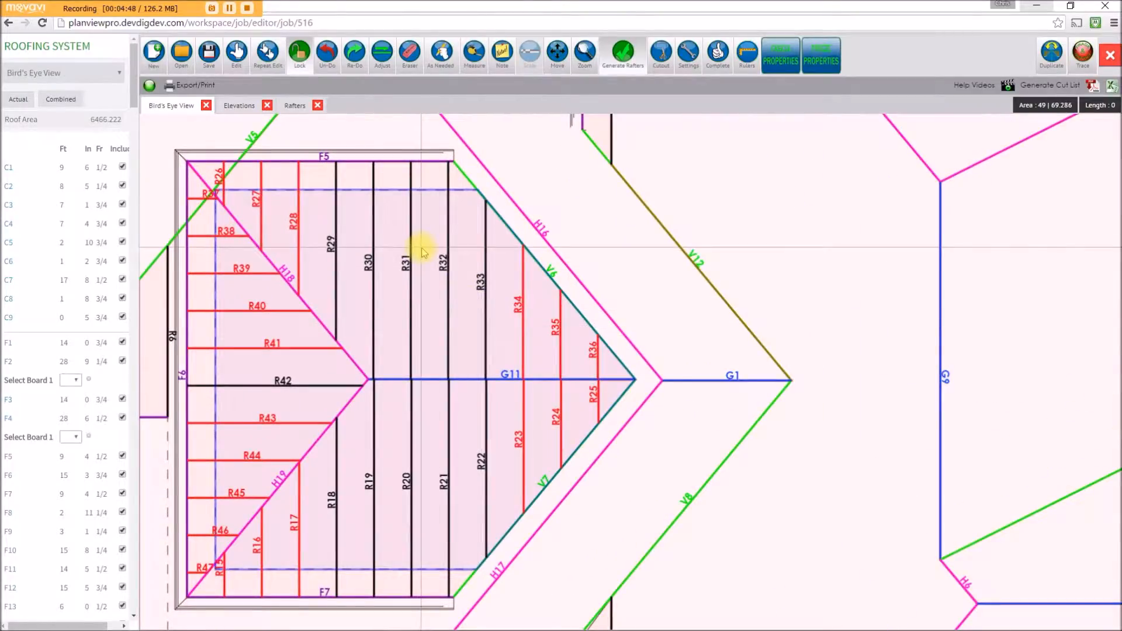
pyautogui.moveTo(471, 316); pyautogui.dragTo(459, 288)
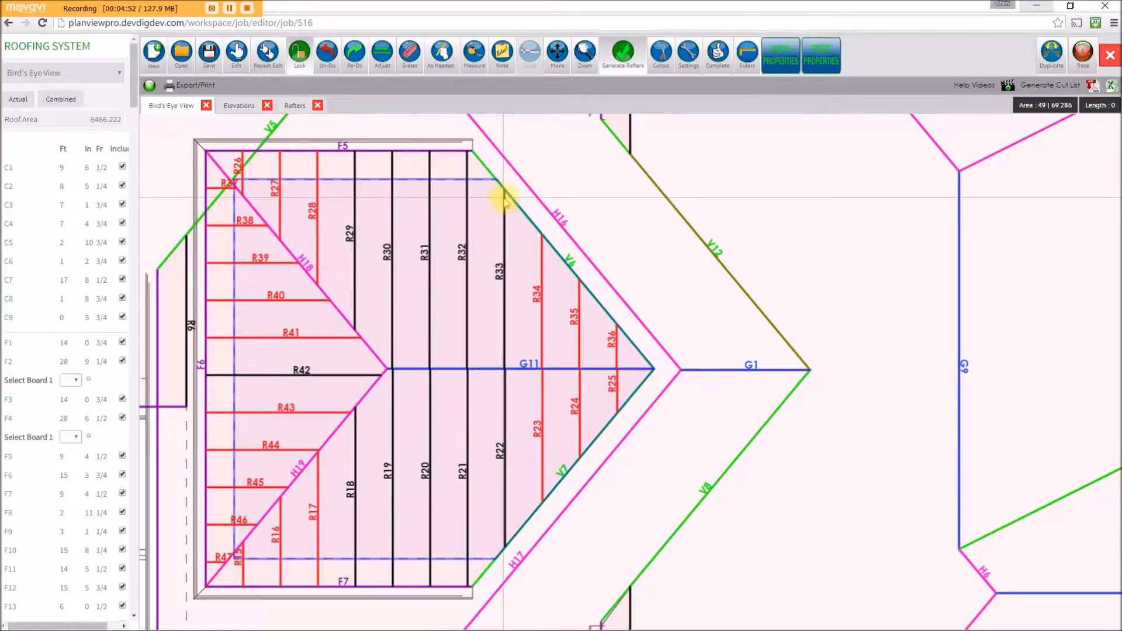
pyautogui.scroll(-5, 571, 318)
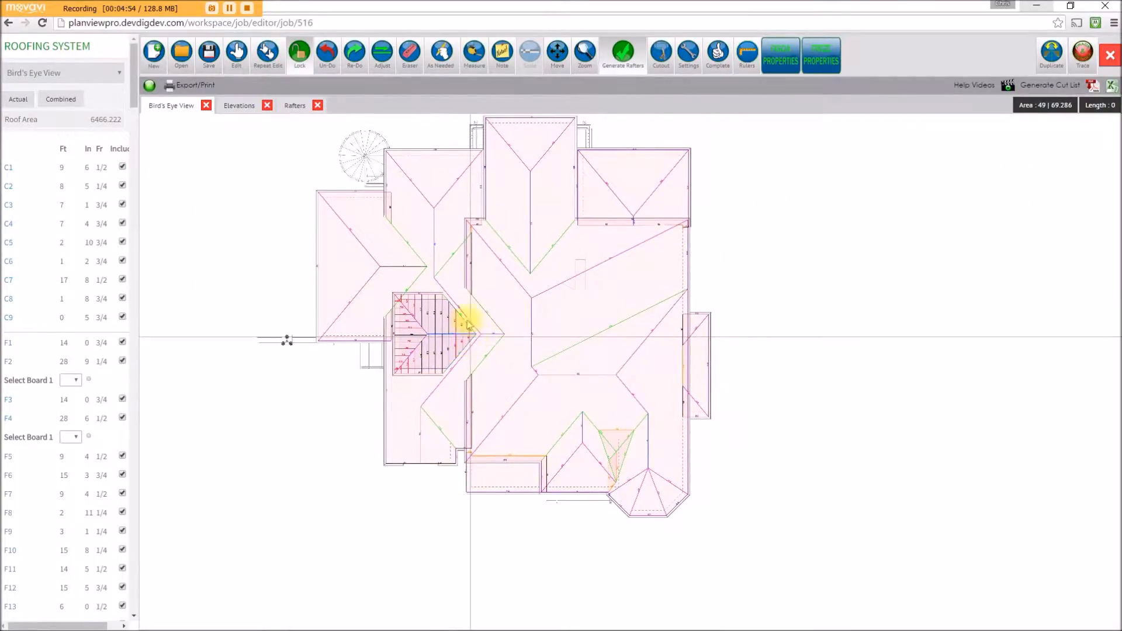
pyautogui.scroll(3, 432, 313)
pyautogui.scroll(2, 432, 313)
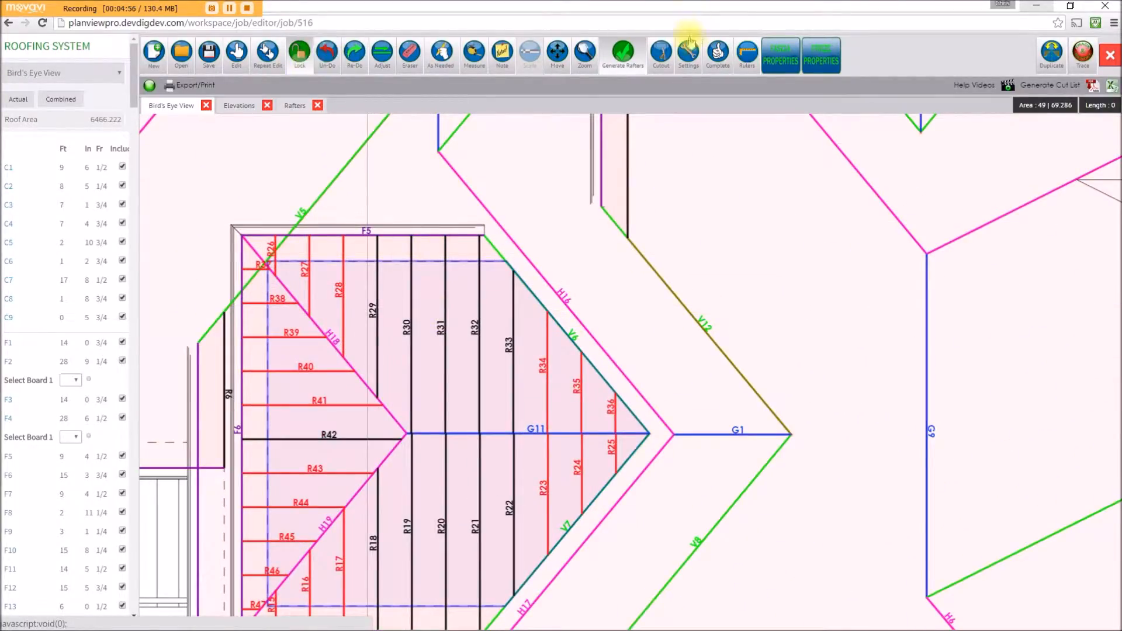
# Edit surface F7 to use a pitch rise of 10 inches and 2x8 boards.
pyautogui.click(266, 65)
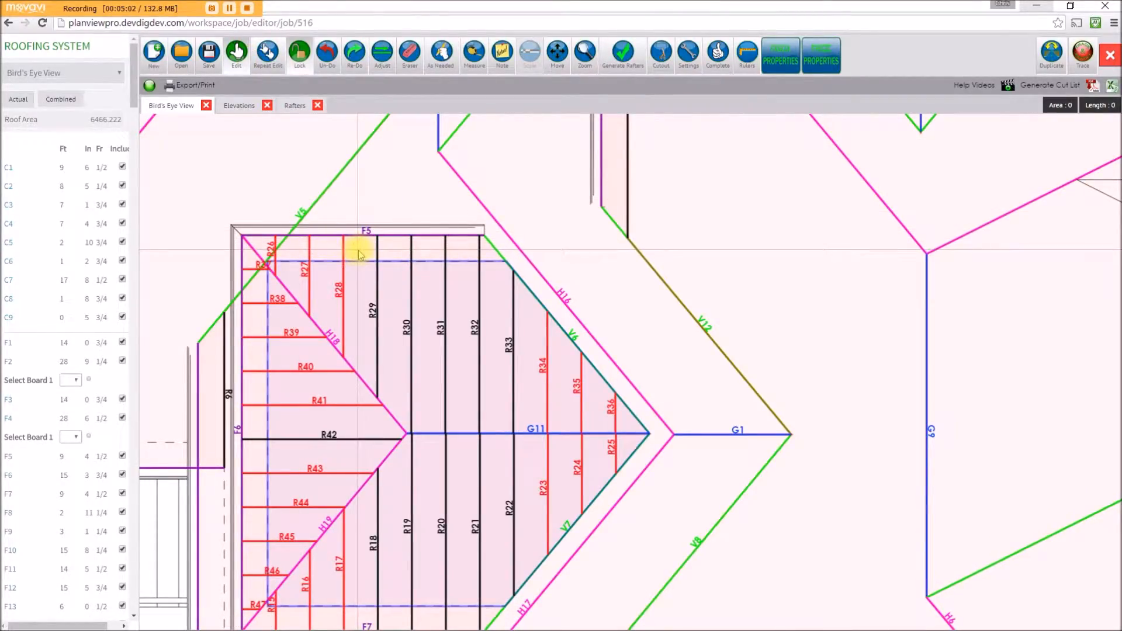
pyautogui.scroll(-2, 471, 359)
pyautogui.click(390, 479)
pyautogui.click(508, 170)
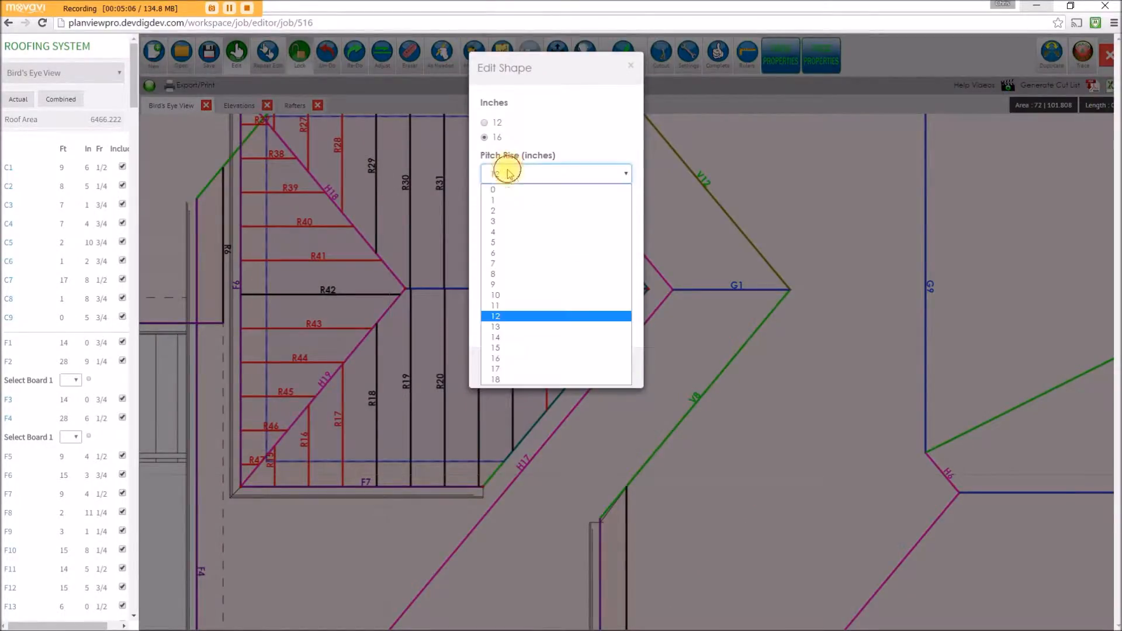
pyautogui.click(502, 297)
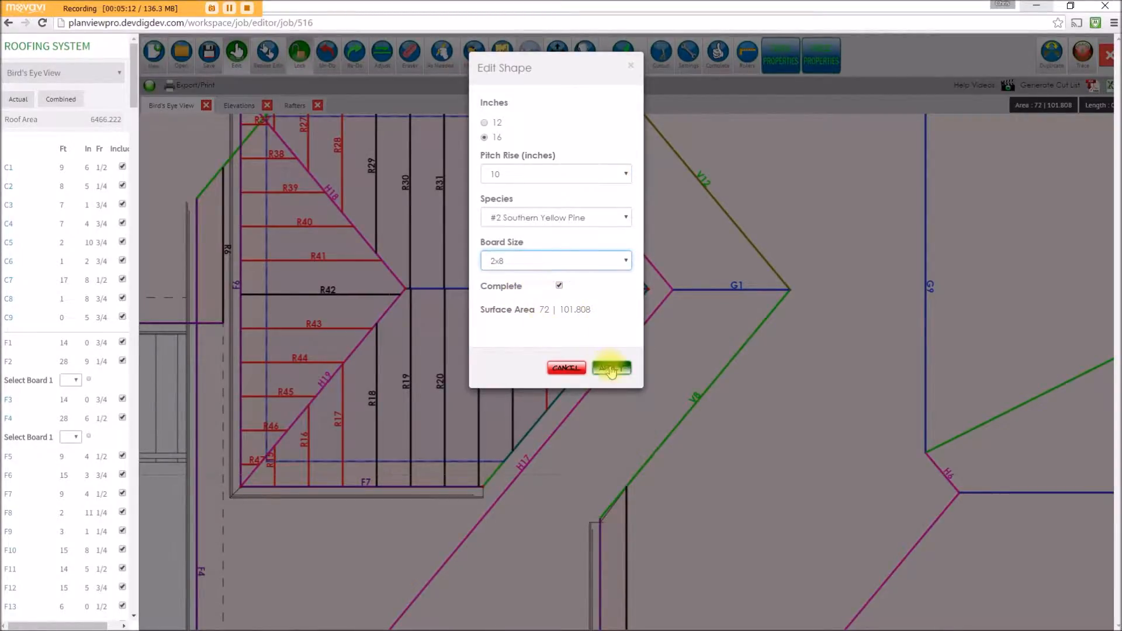
pyautogui.click(611, 369)
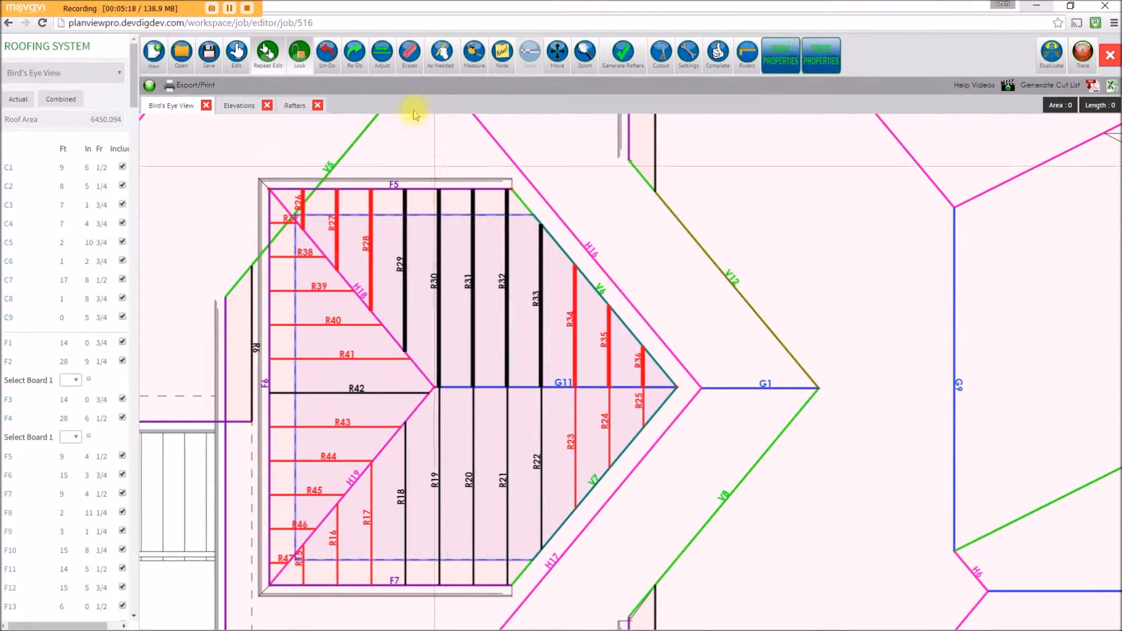
# Open the shape settings of surface F6, check its Complete option, and apply them.
pyautogui.click(278, 70)
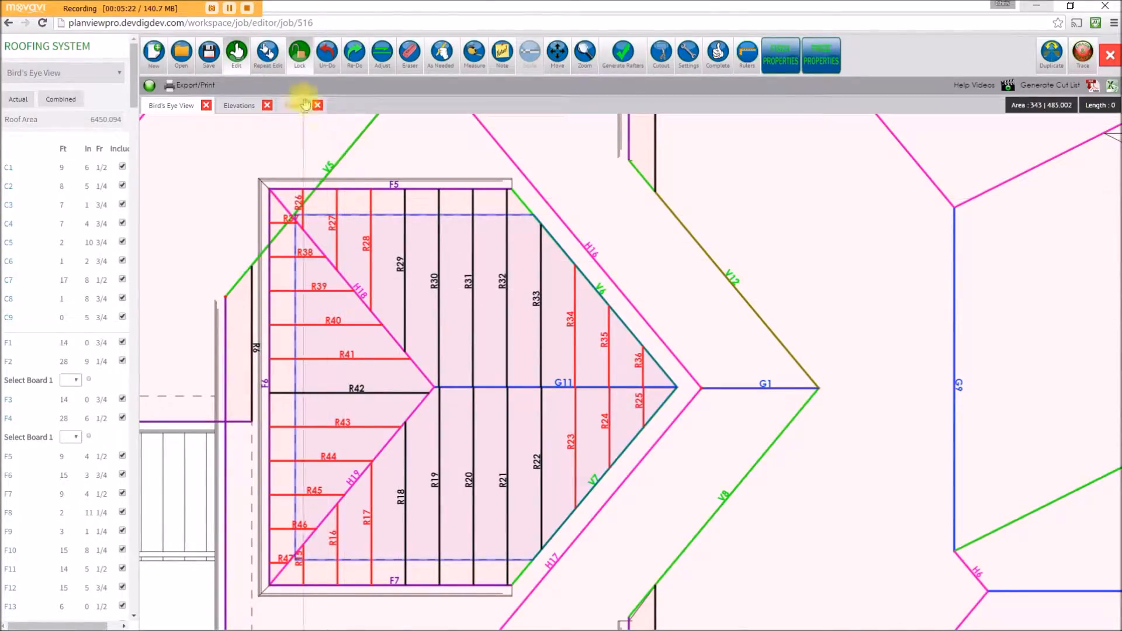
pyautogui.moveTo(365, 302); pyautogui.dragTo(417, 162, button='right')
pyautogui.scroll(4, 343, 326)
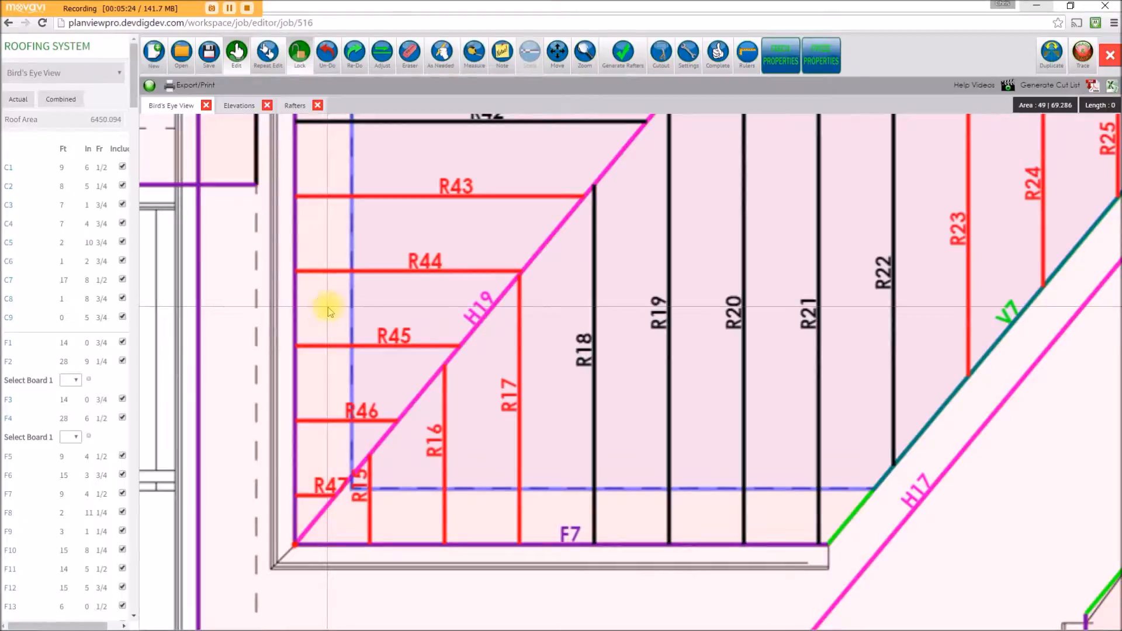
pyautogui.click(328, 308)
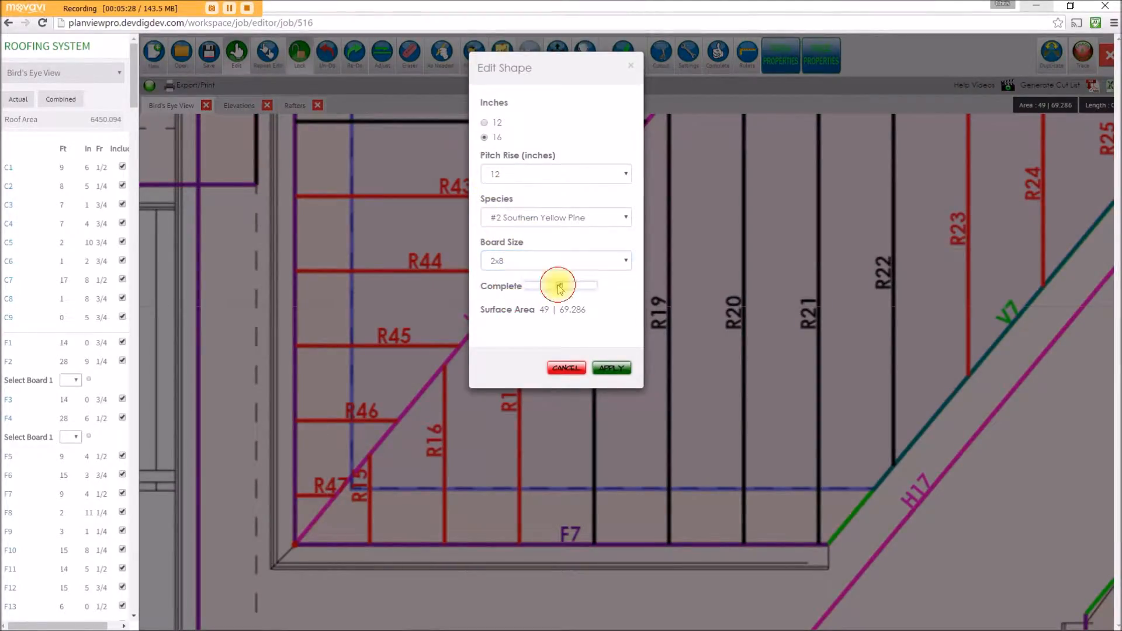
pyautogui.click(609, 366)
# Show the completion marks on the roof members around ridge G11.
pyautogui.scroll(-5, 608, 292)
pyautogui.moveTo(621, 293); pyautogui.dragTo(421, 427, button='right')
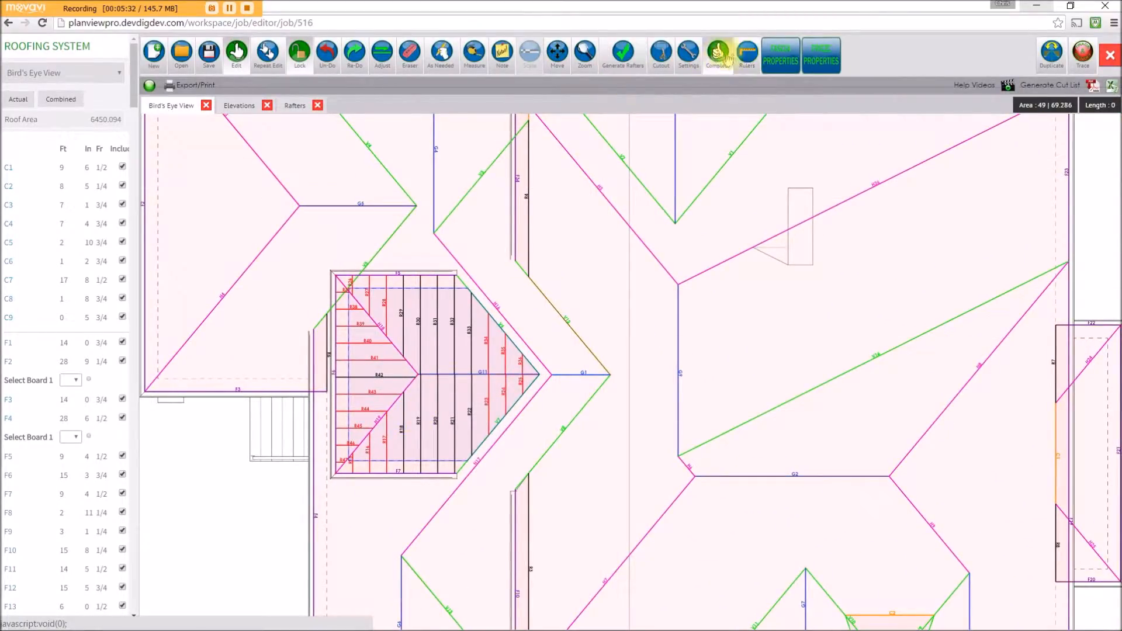
pyautogui.click(716, 58)
pyautogui.scroll(3, 488, 373)
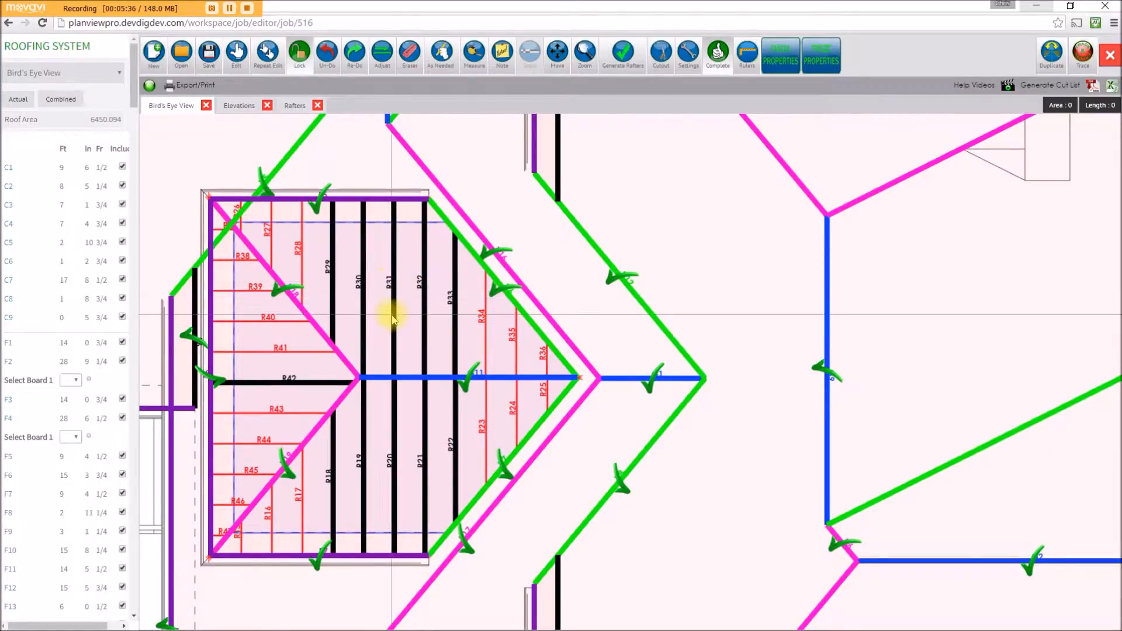
# Show the combined board list and set its low length parameter to 14 ft.
pyautogui.click(64, 100)
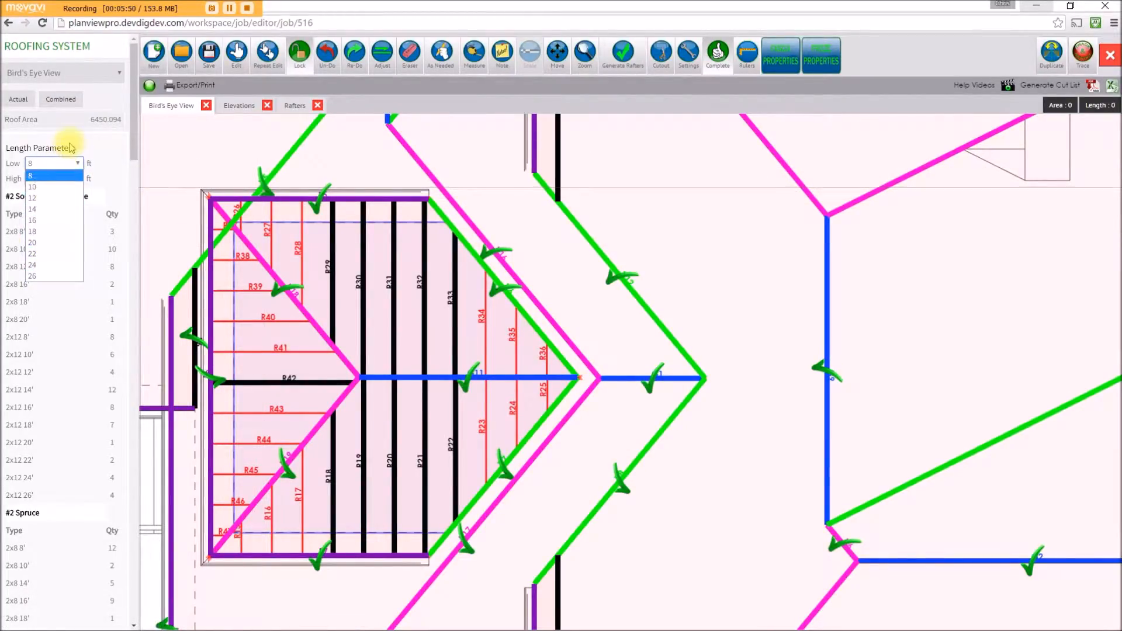
pyautogui.click(53, 217)
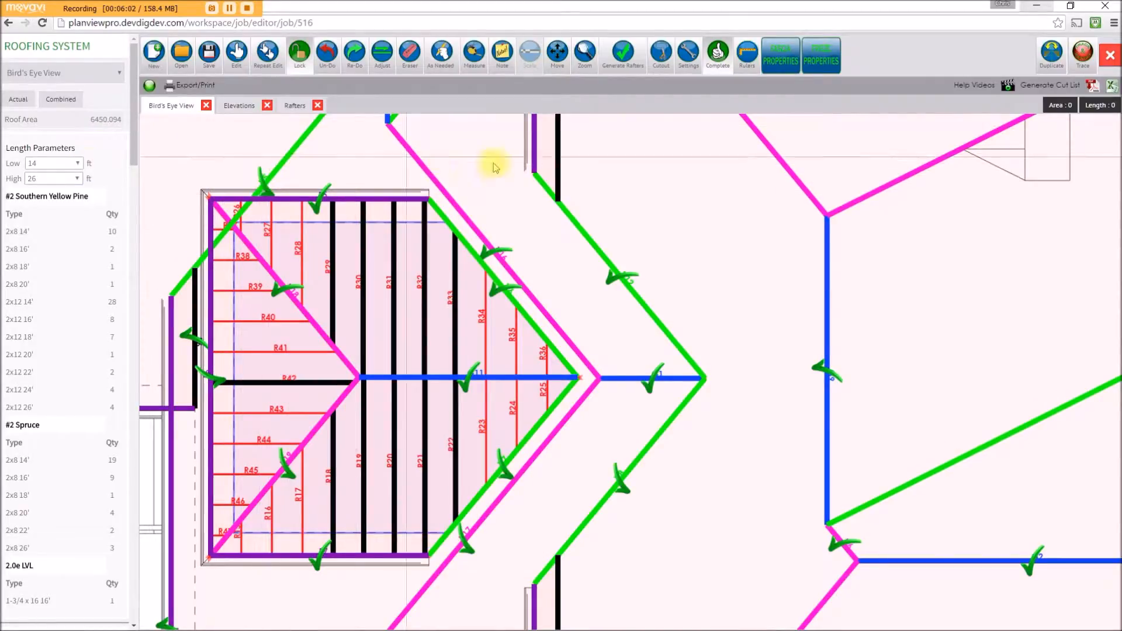
# Hide the completion marks and set the low length parameter back to 8 ft.
pyautogui.click(717, 54)
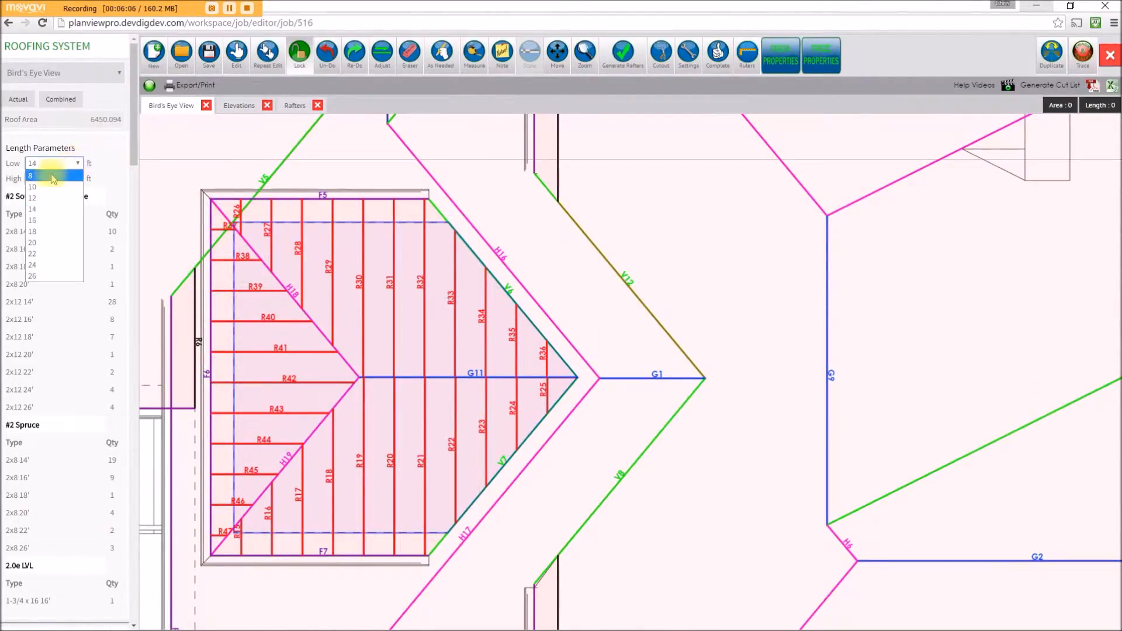
pyautogui.click(49, 176)
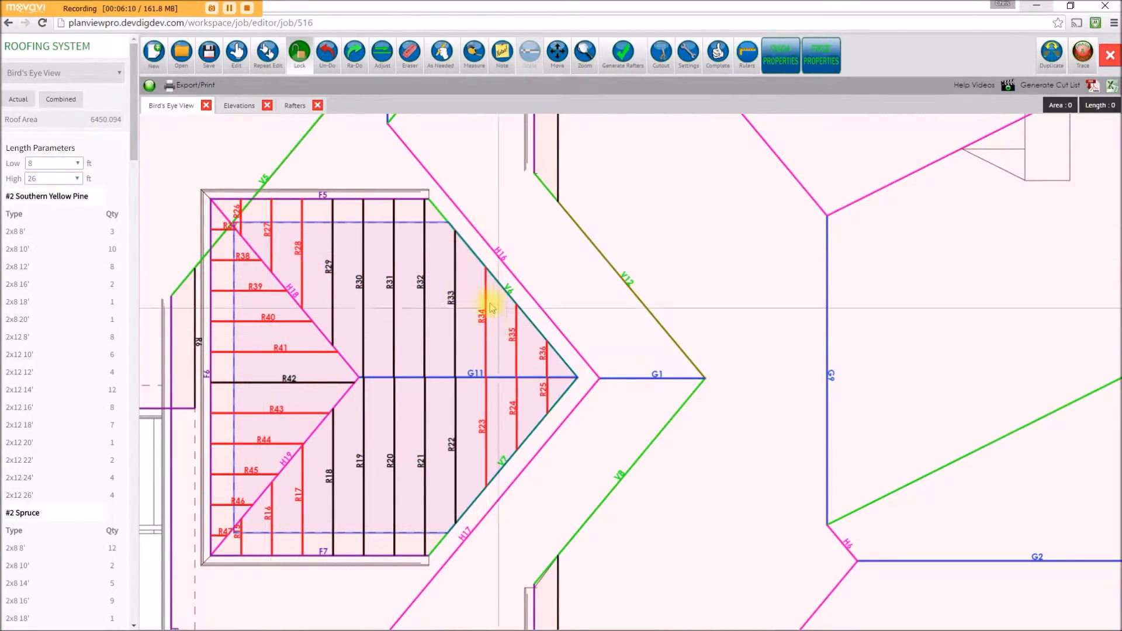
# Generate rafters for the surfaces of the westernmost hip wing, including those along F3 and F2.
pyautogui.scroll(-3, 497, 302)
pyautogui.moveTo(500, 299); pyautogui.dragTo(517, 412)
pyautogui.click(627, 61)
pyautogui.click(296, 431)
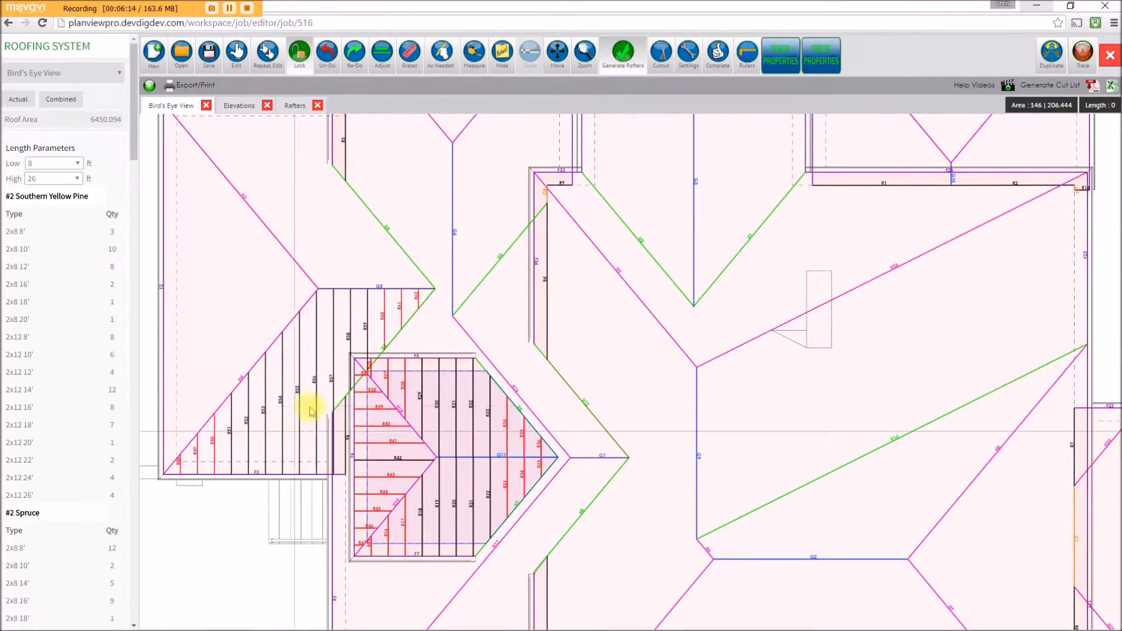
pyautogui.click(239, 261)
# Generate rafters for surface F4, taking the cutout under the small hip roof into account.
pyautogui.click(419, 180)
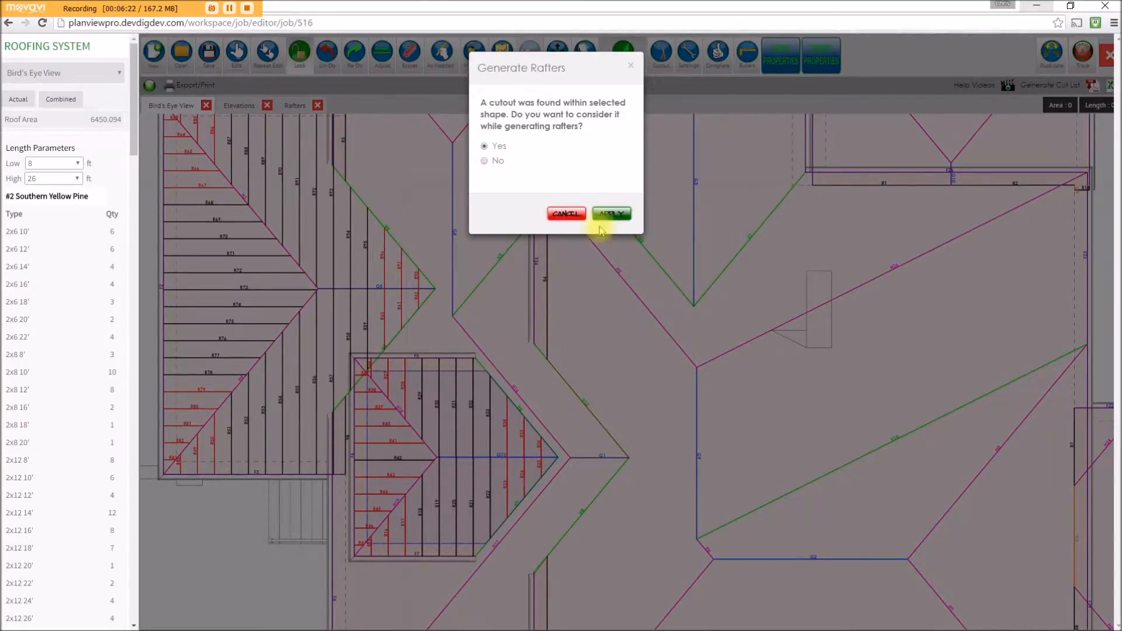
pyautogui.click(605, 216)
pyautogui.scroll(5, 468, 368)
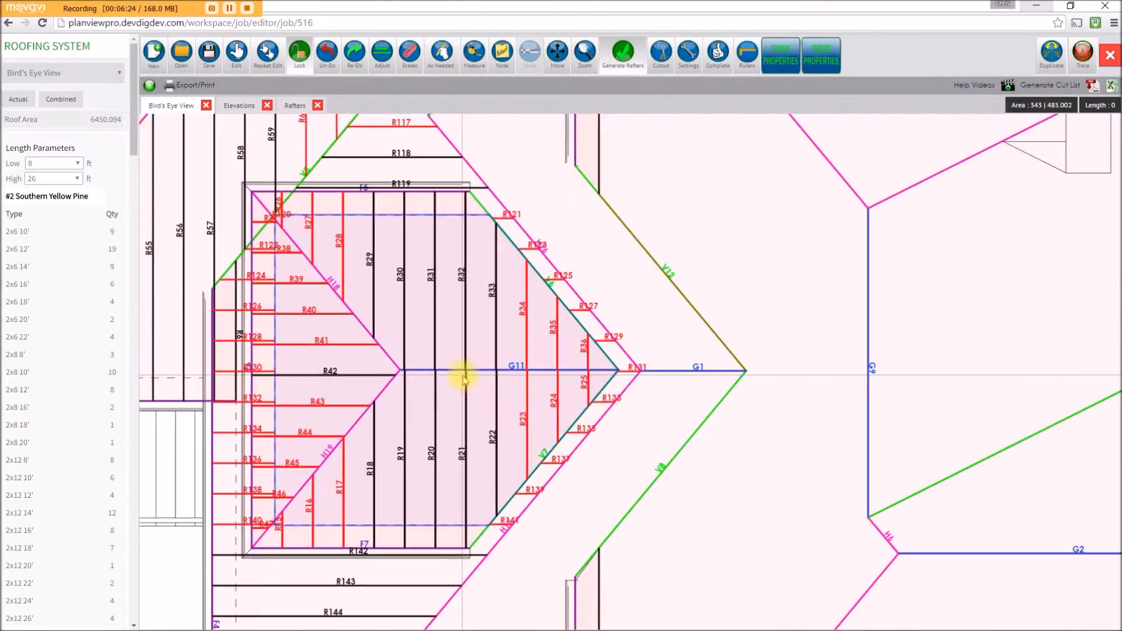
pyautogui.scroll(-5, 517, 224)
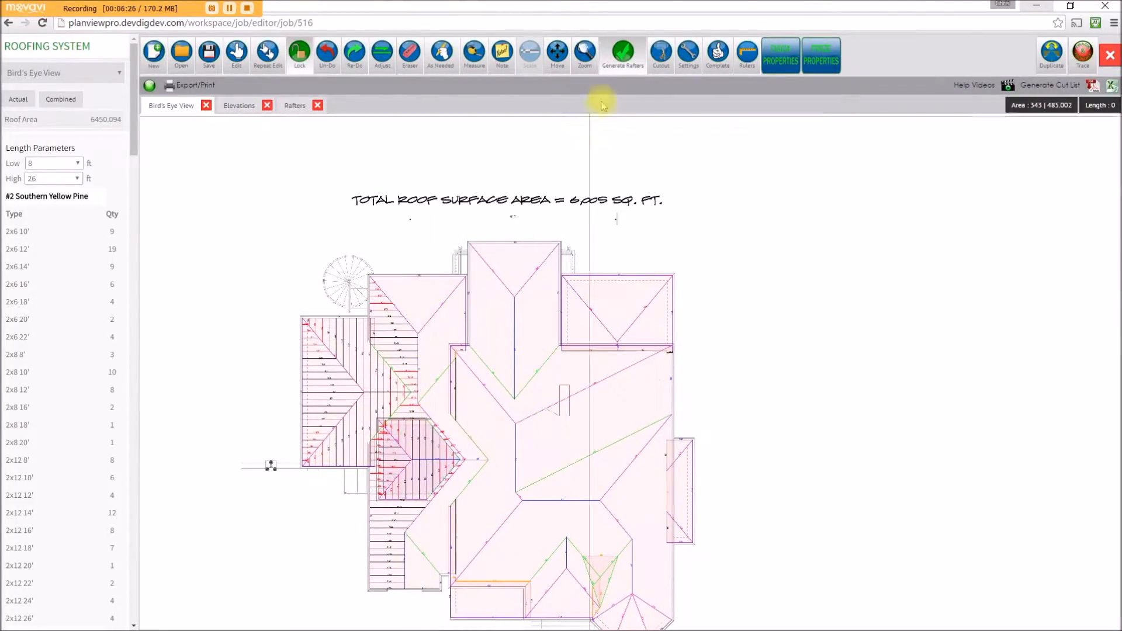
# Generate rafters for the end and east surfaces of the northwest hip wing and the adjoining surface along valley V12.
pyautogui.click(421, 293)
pyautogui.click(431, 339)
pyautogui.click(438, 401)
# Examine the generated rafters around valley V12, ridge G1 and the nearby cutout edges.
pyautogui.moveTo(466, 451); pyautogui.dragTo(456, 409, button='right')
pyautogui.scroll(5, 456, 407)
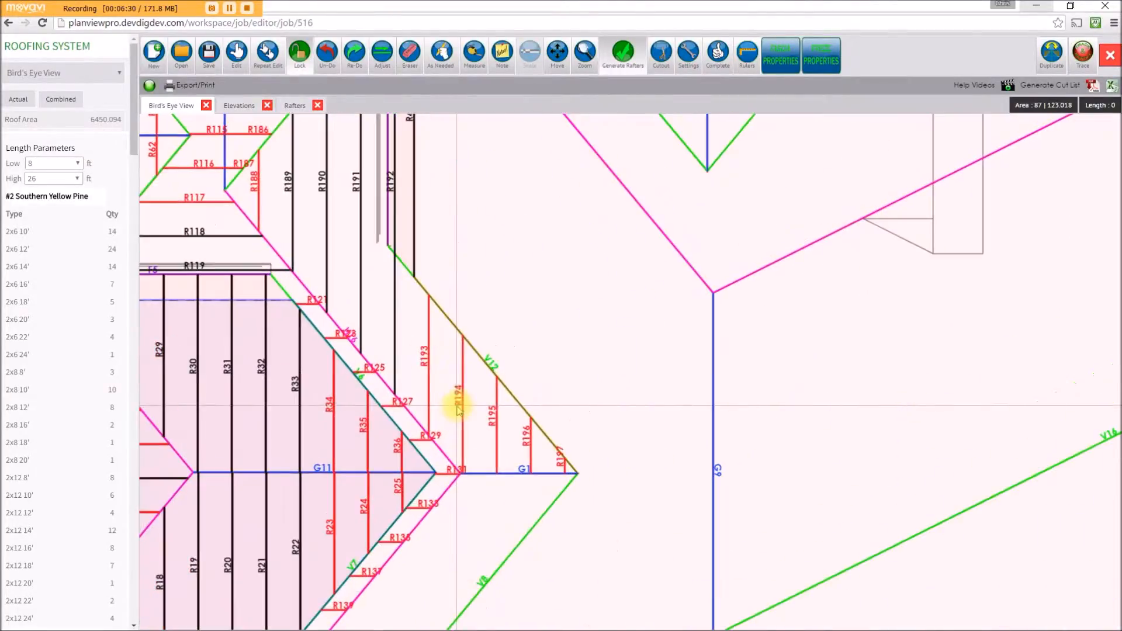
pyautogui.moveTo(412, 221); pyautogui.dragTo(456, 428, button='right')
pyautogui.moveTo(551, 466); pyautogui.dragTo(517, 376, button='right')
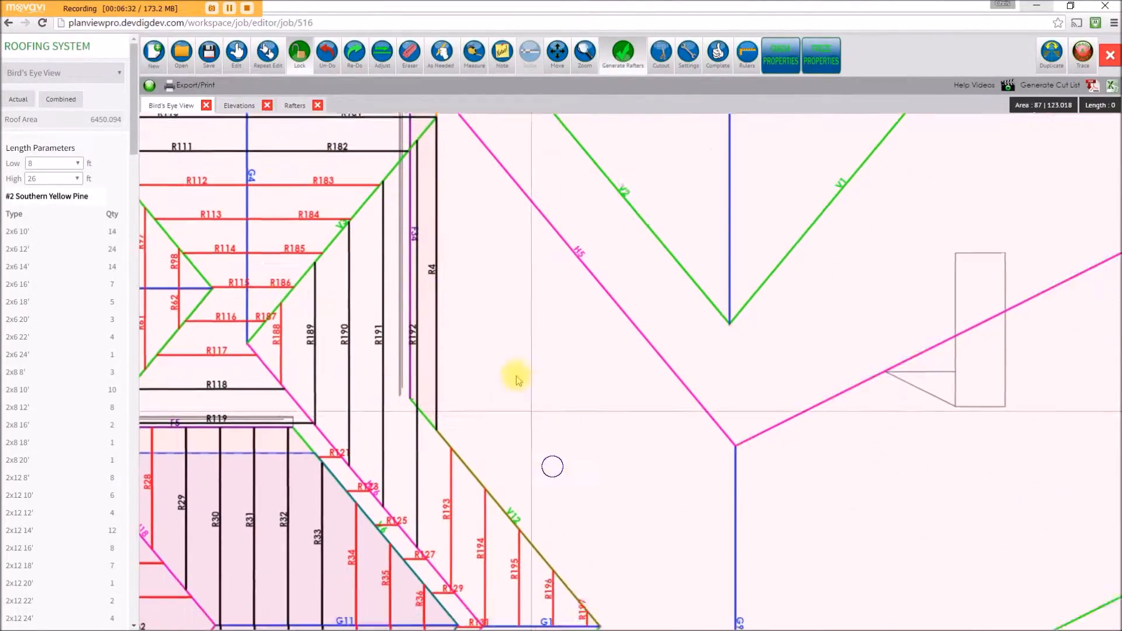
pyautogui.moveTo(507, 439); pyautogui.dragTo(513, 289, button='right')
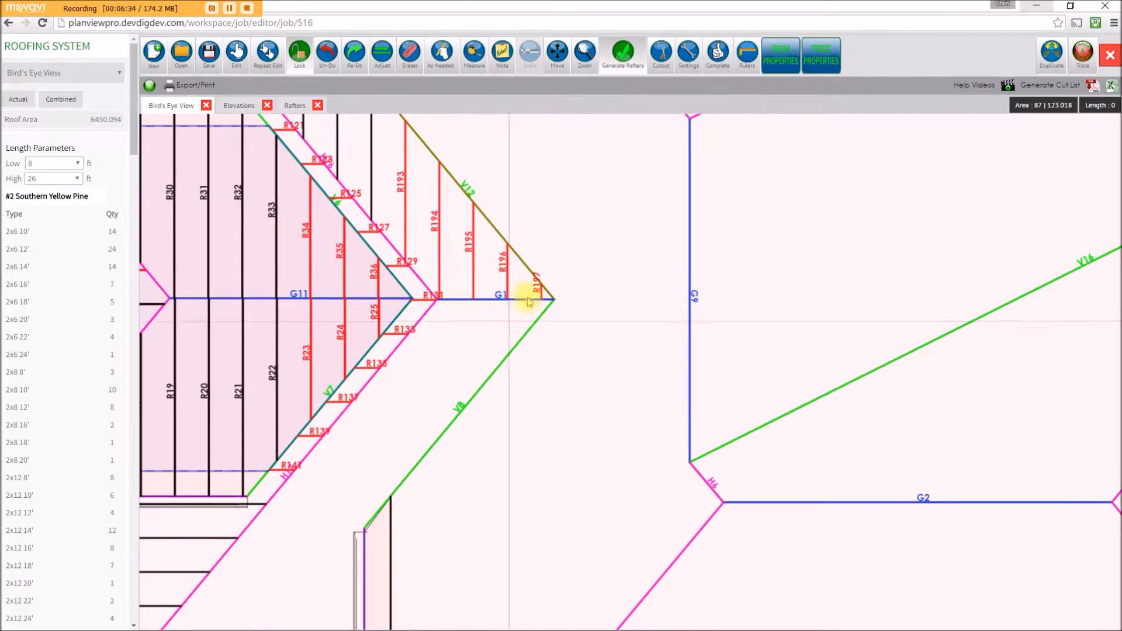
pyautogui.moveTo(506, 223); pyautogui.dragTo(403, 556, button='right')
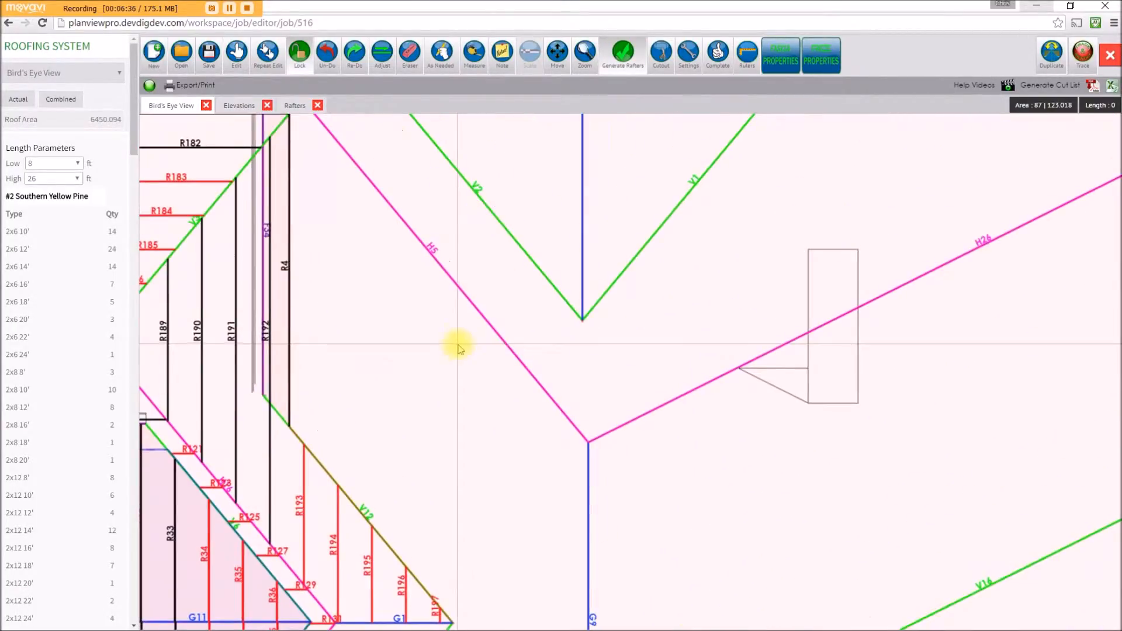
pyautogui.scroll(-5, 508, 313)
pyautogui.moveTo(535, 301); pyautogui.dragTo(507, 348, button='right')
# Generate rafters for the end and side surfaces of the north hip wing and the northeast hip wing.
pyautogui.click(480, 262)
pyautogui.click(463, 309)
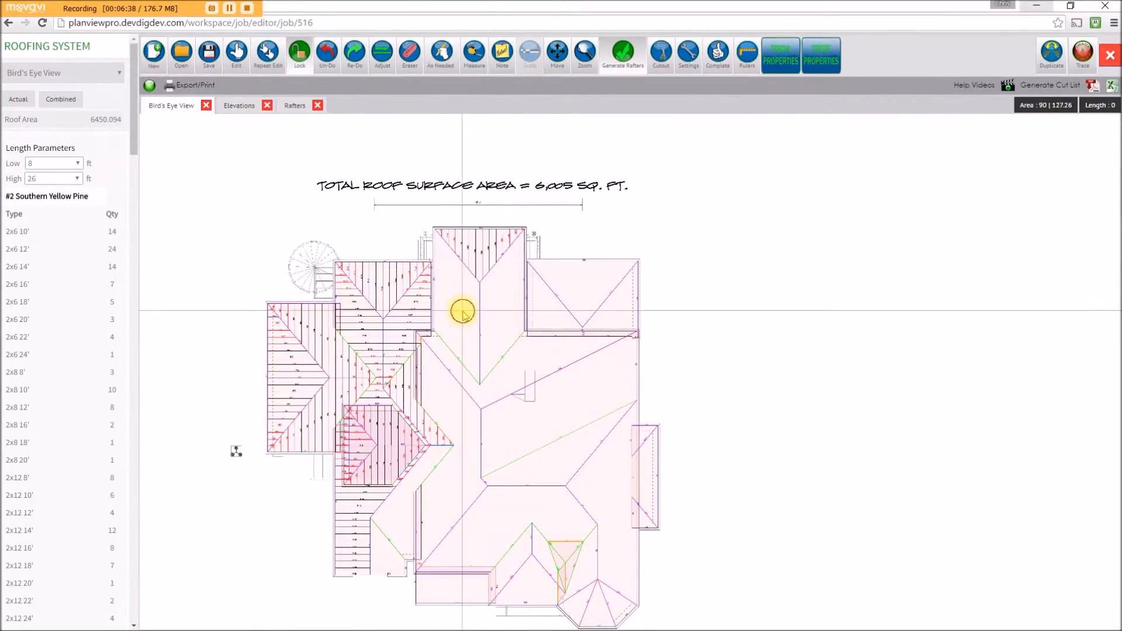
pyautogui.click(497, 308)
pyautogui.click(566, 323)
pyautogui.click(617, 326)
# Generate rafters for the main roof's northern and western surfaces and for the low roof at the southwest corner.
pyautogui.click(586, 376)
pyautogui.click(493, 410)
pyautogui.click(422, 471)
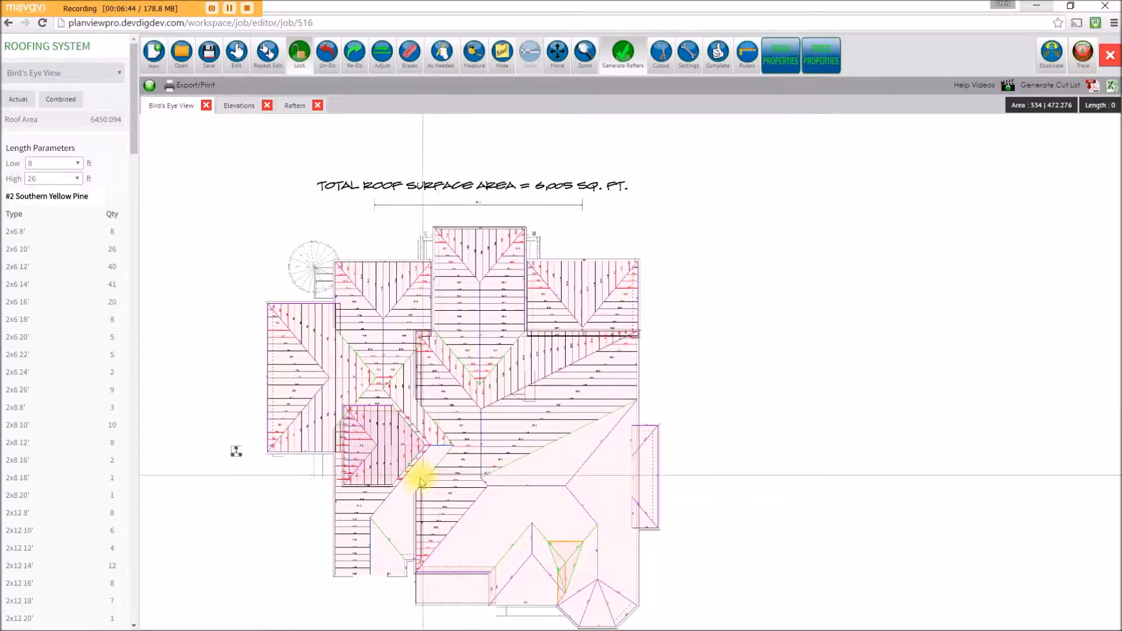
pyautogui.click(428, 589)
# Try generating rafters for the main roof's south surface and the small hip wing in front, and undo them.
pyautogui.click(483, 552)
pyautogui.click(530, 594)
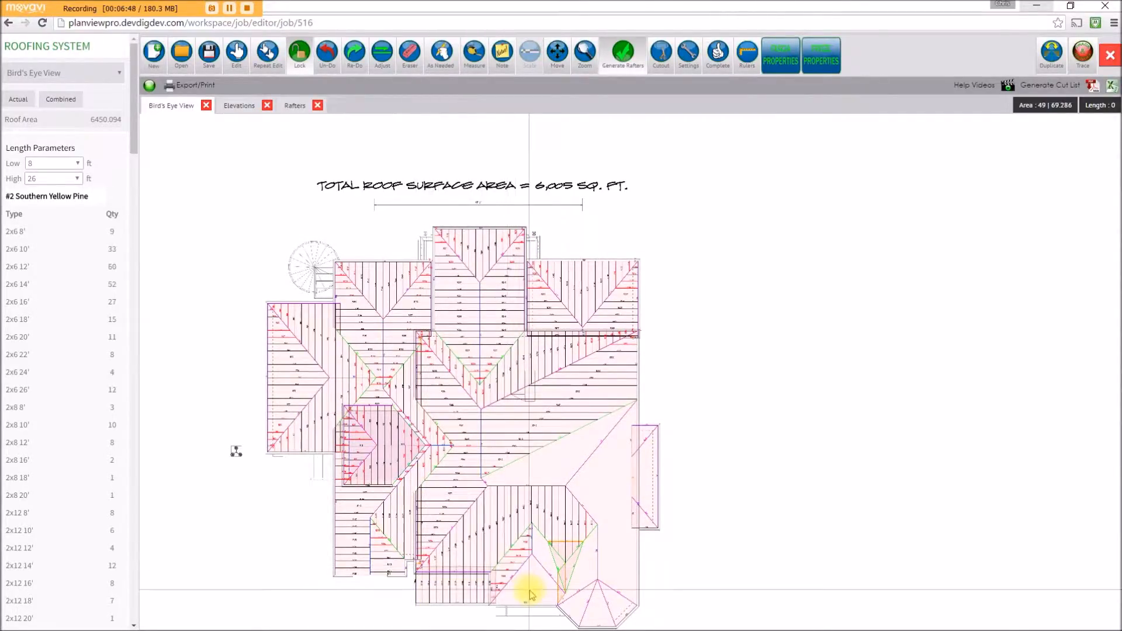
pyautogui.click(558, 553)
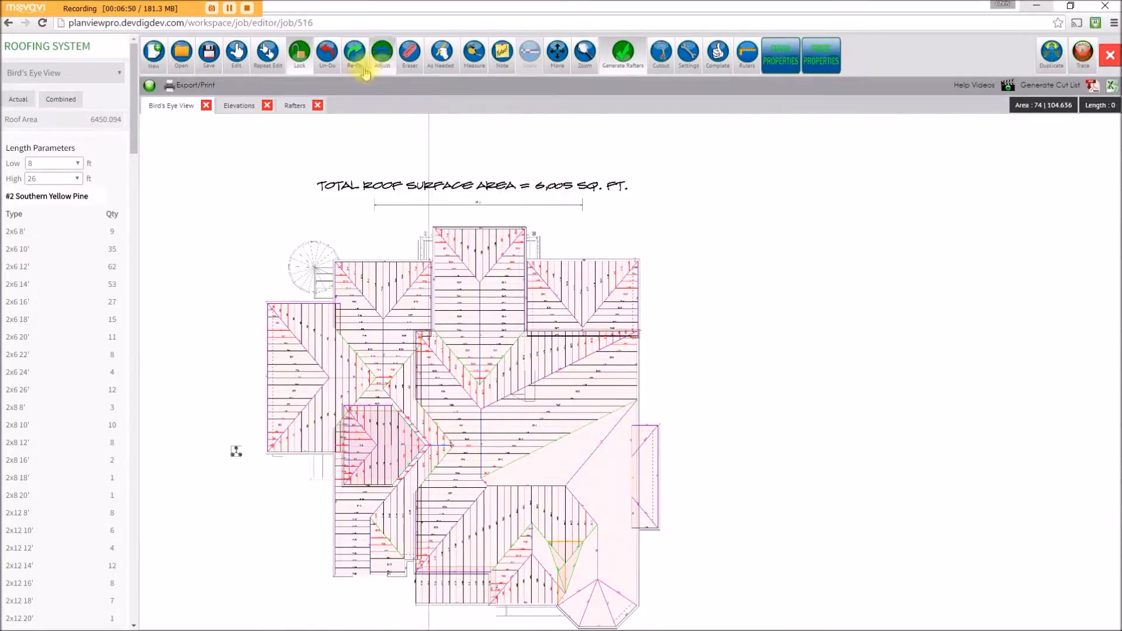
pyautogui.click(329, 66)
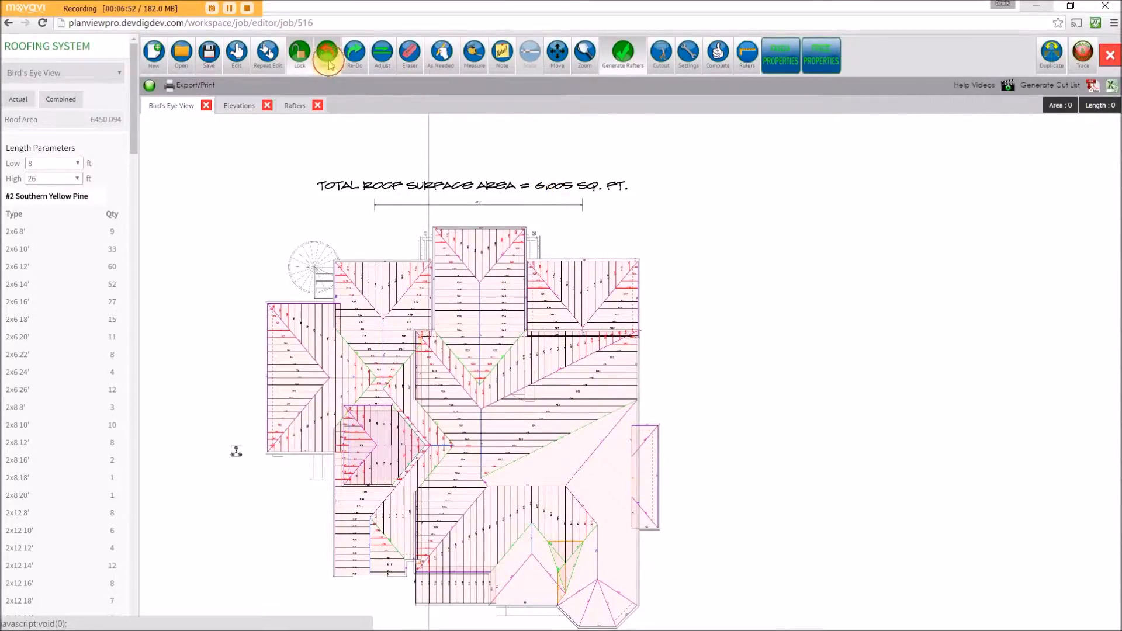
# Try generating rafters for the large surface behind cutout line C2, and undo them.
pyautogui.scroll(5, 538, 296)
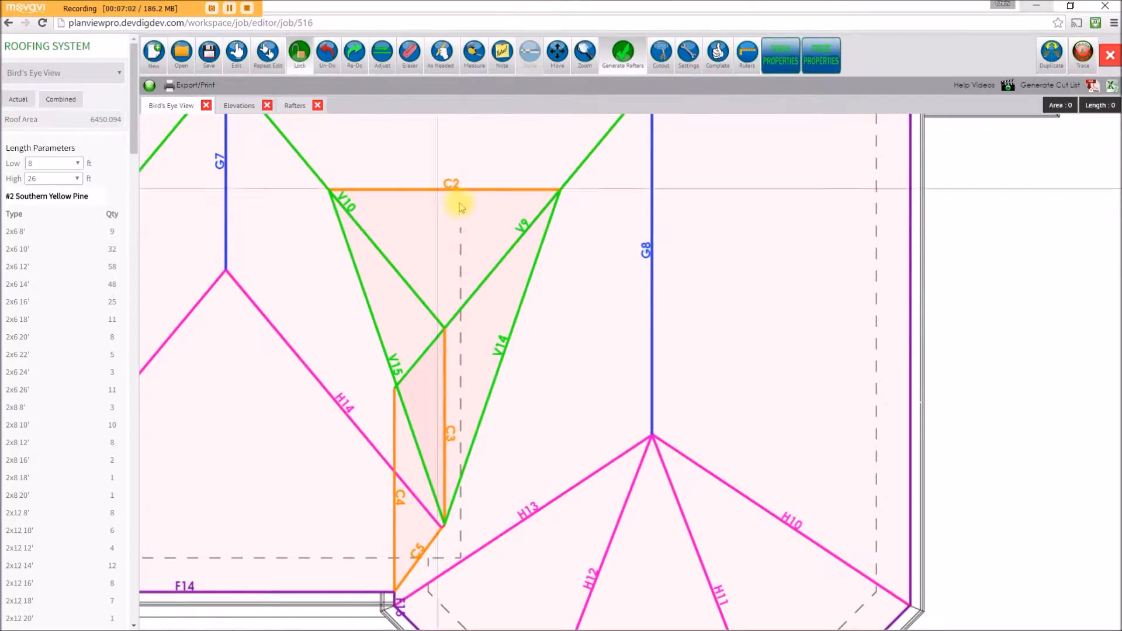
pyautogui.click(620, 54)
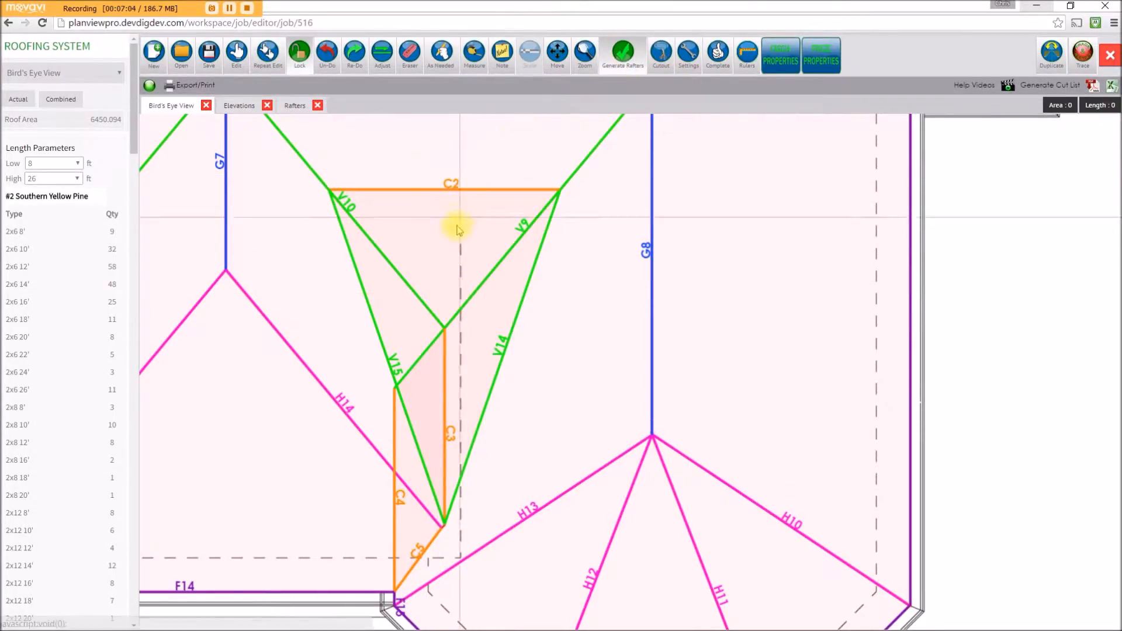
pyautogui.click(457, 233)
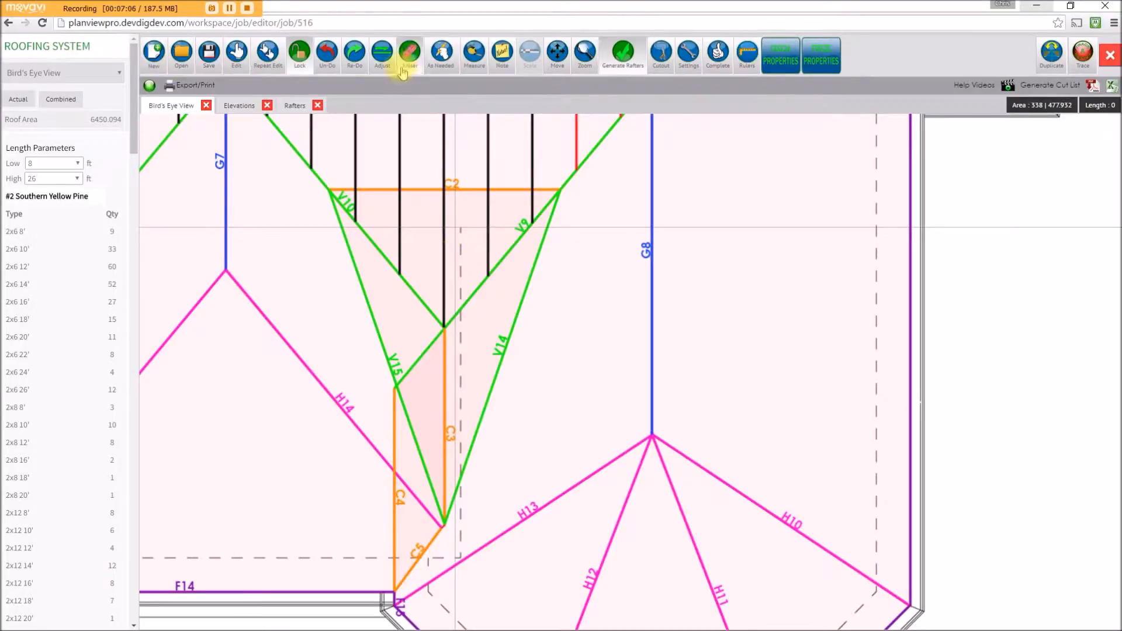
pyautogui.click(329, 55)
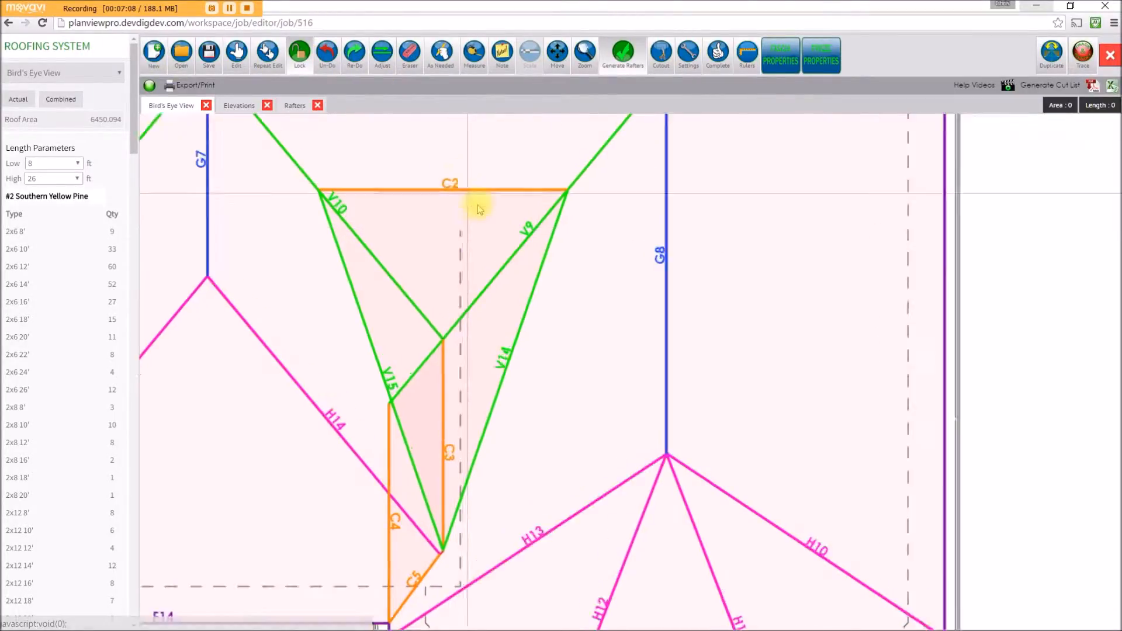
# Apply the Closepoint label to line C2 and generate rafters for shape C2.
pyautogui.click(236, 53)
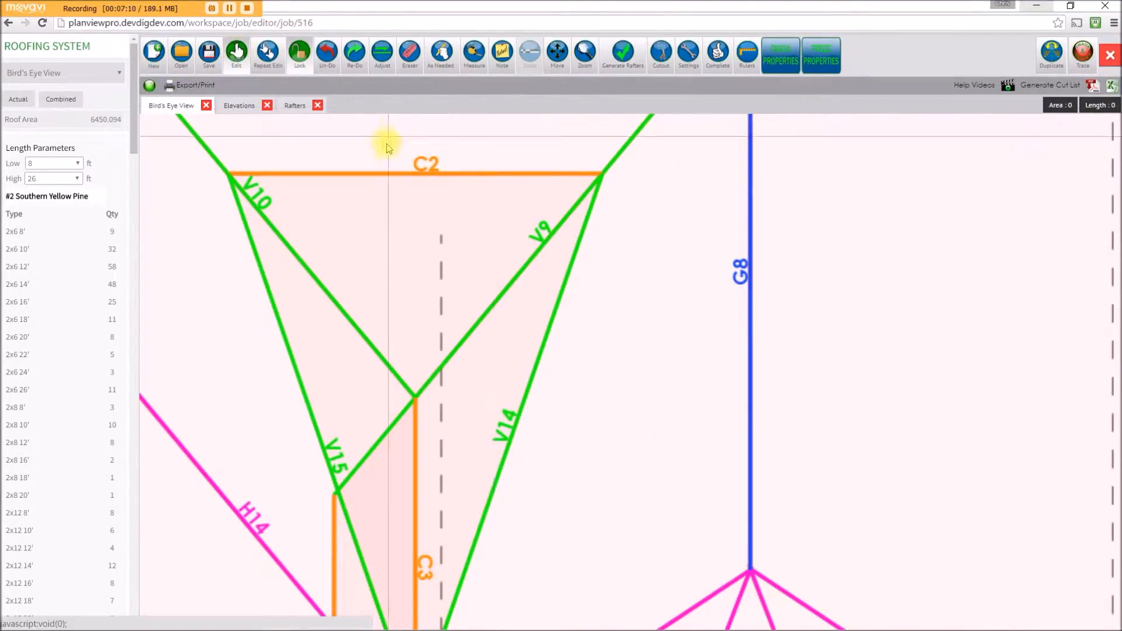
pyautogui.click(380, 173)
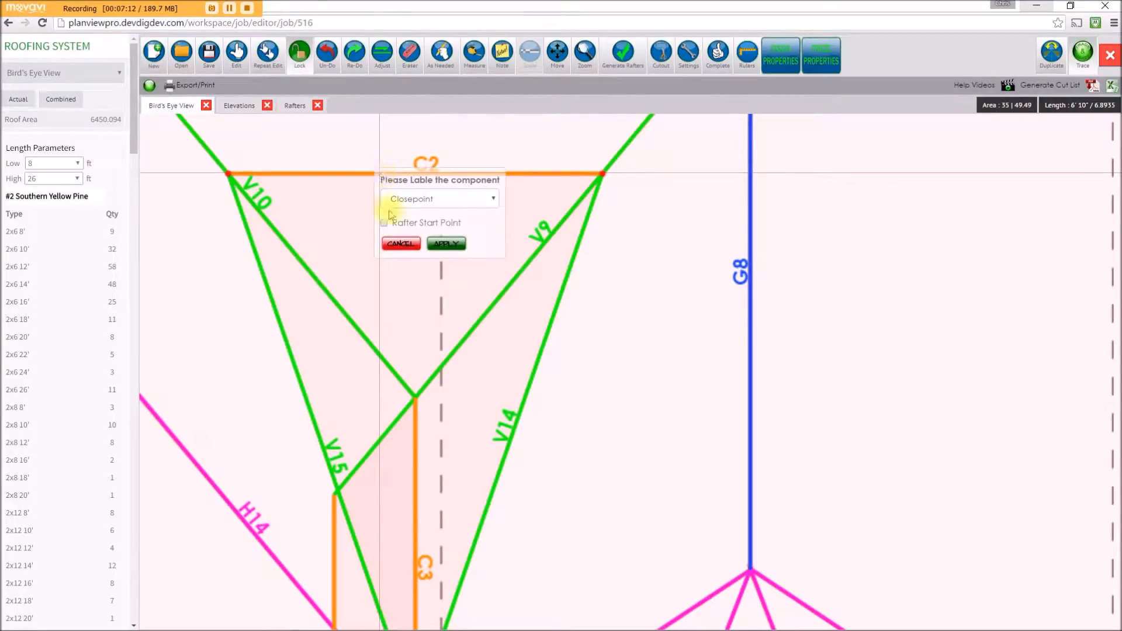
pyautogui.click(444, 244)
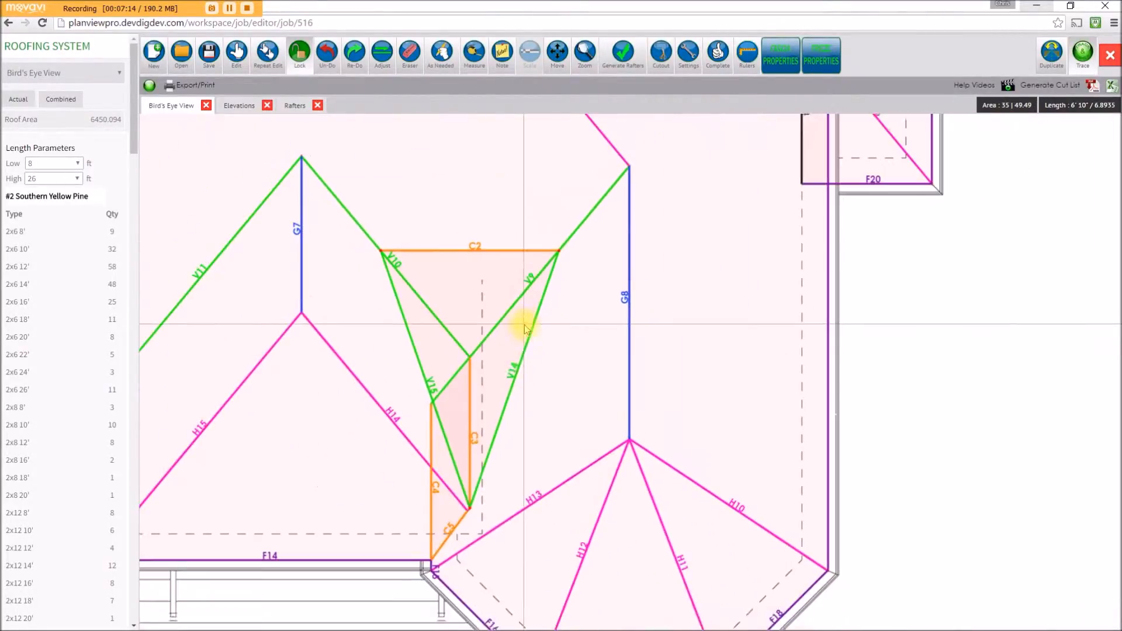
pyautogui.click(621, 57)
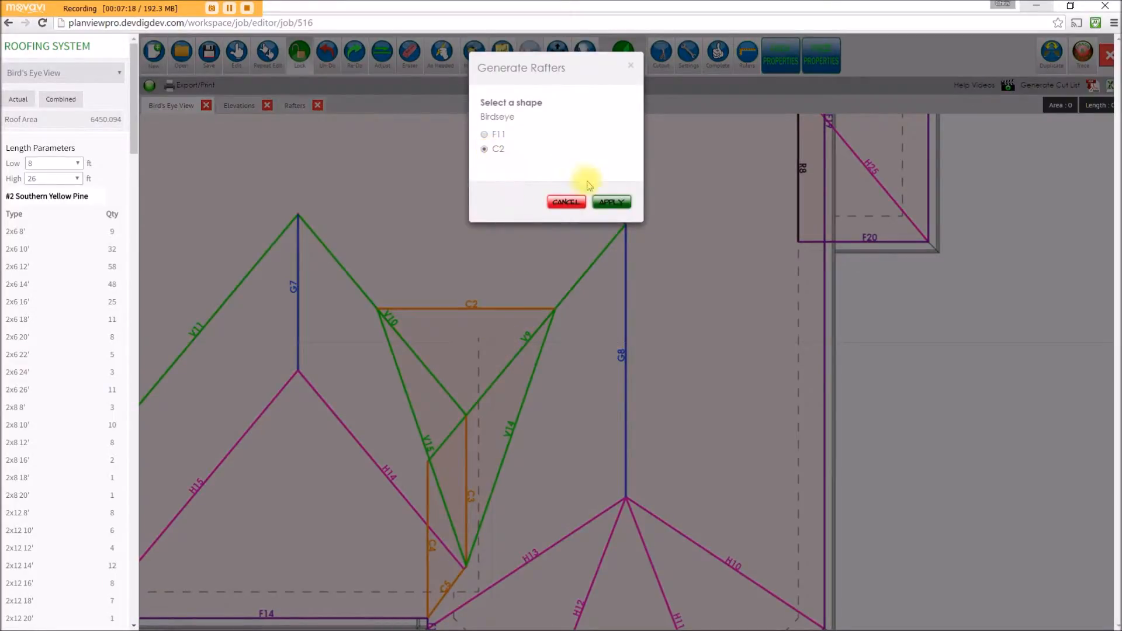
pyautogui.click(612, 203)
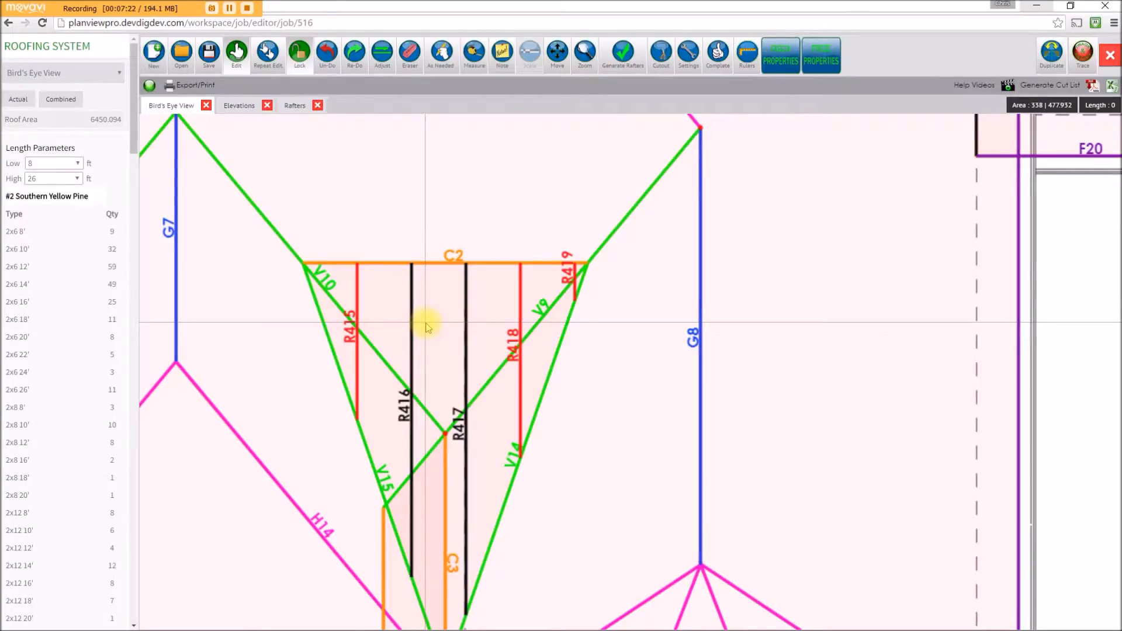
# Edit shape C2, setting its pitch rise to 4 inches and its board size to 2x8.
pyautogui.moveTo(468, 409); pyautogui.dragTo(516, 289)
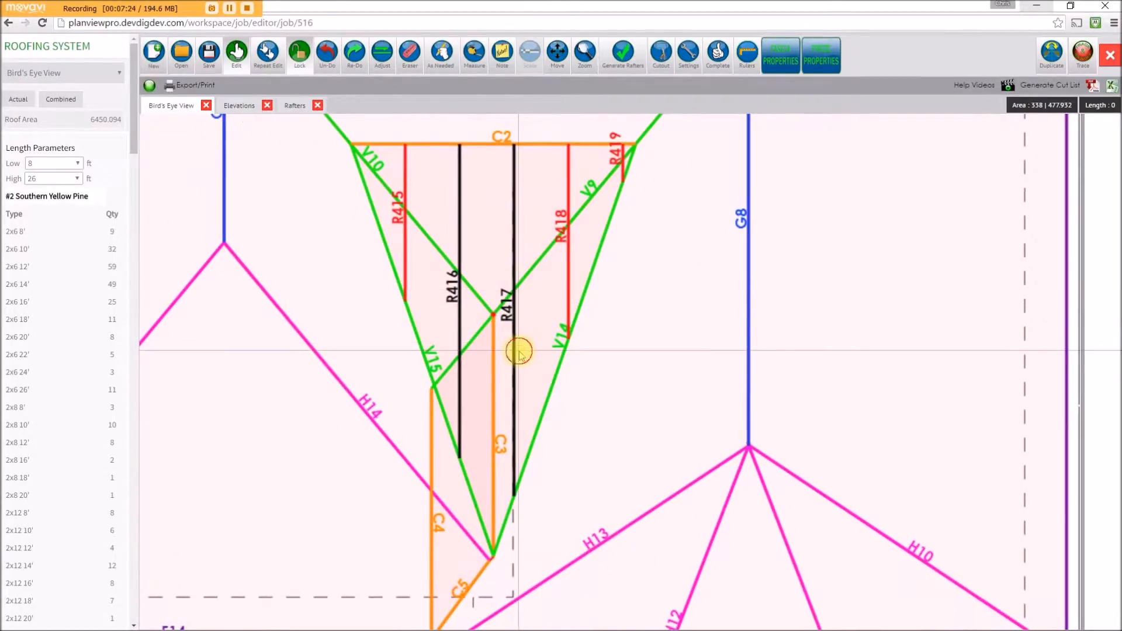
pyautogui.click(486, 165)
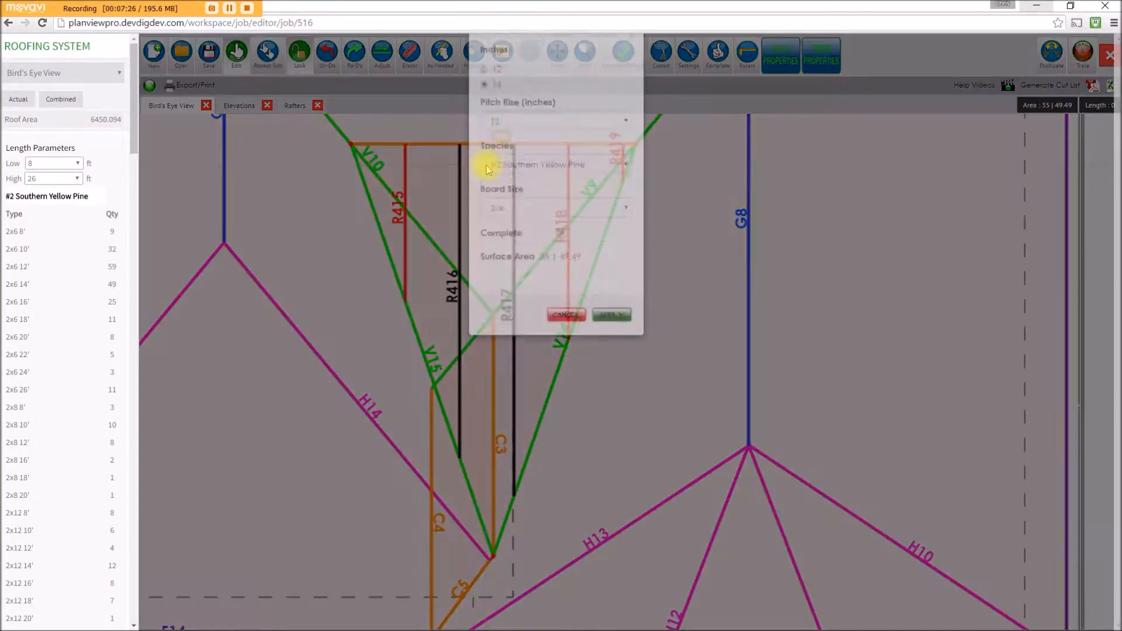
pyautogui.click(512, 170)
pyautogui.click(510, 237)
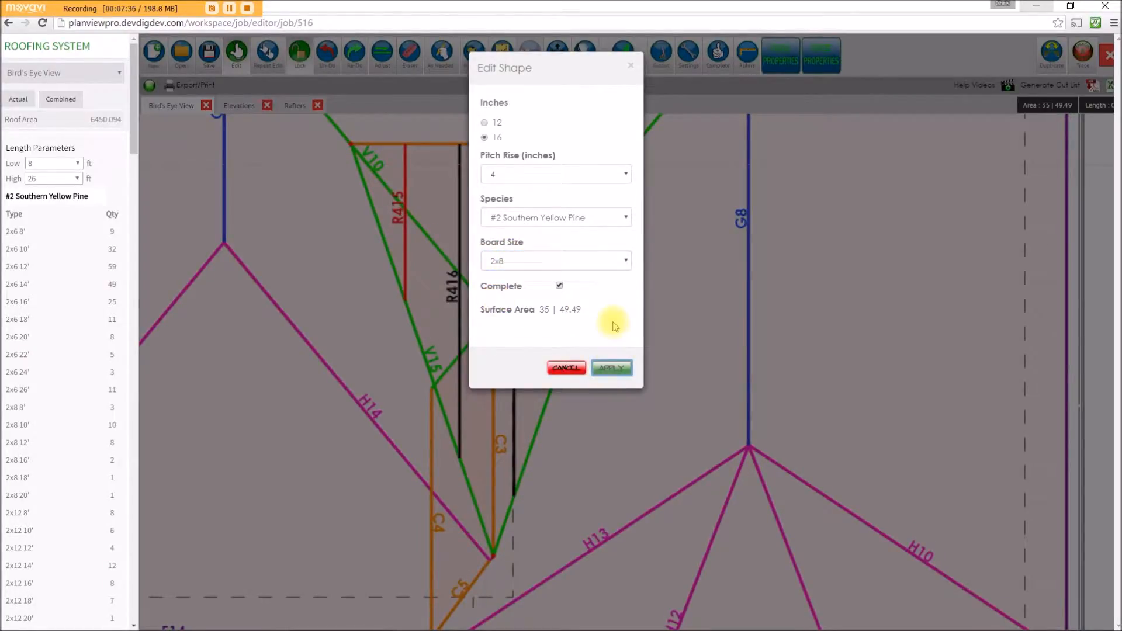
# Generate rafters for the surface between valley V16 and ridge G2 and for the small hip bump-out on the east side.
pyautogui.scroll(-5, 608, 318)
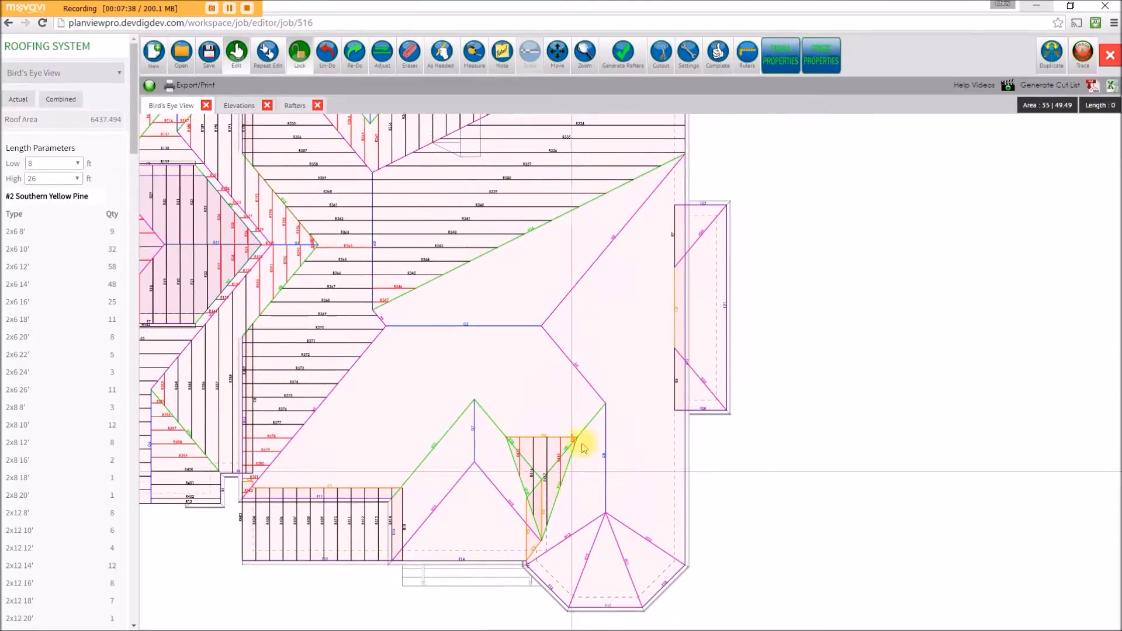
pyautogui.click(623, 54)
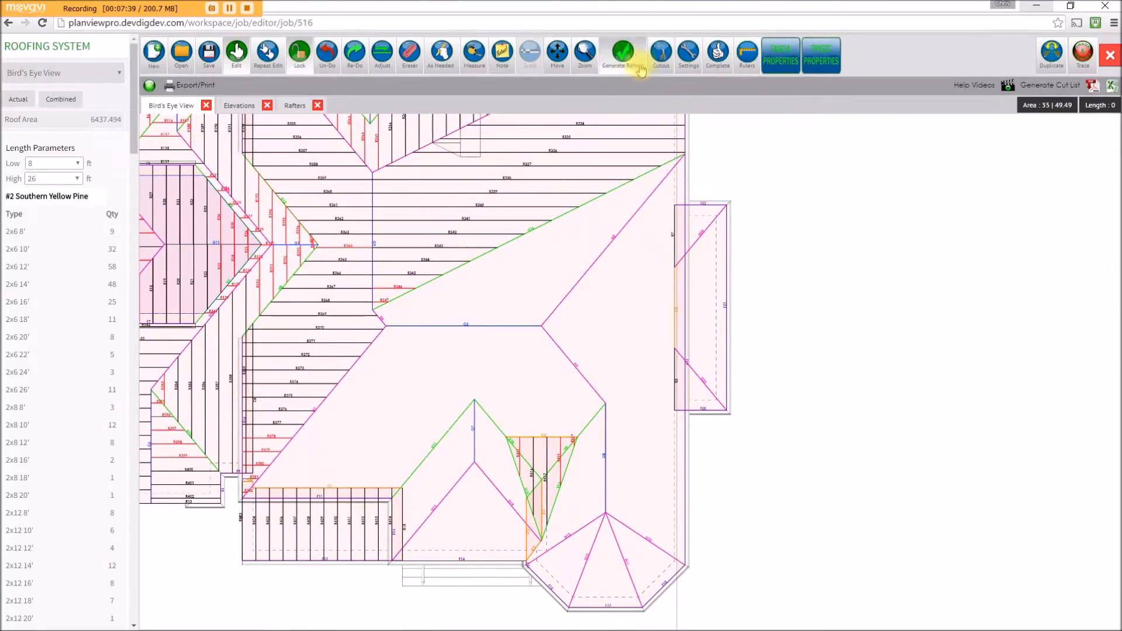
pyautogui.click(559, 271)
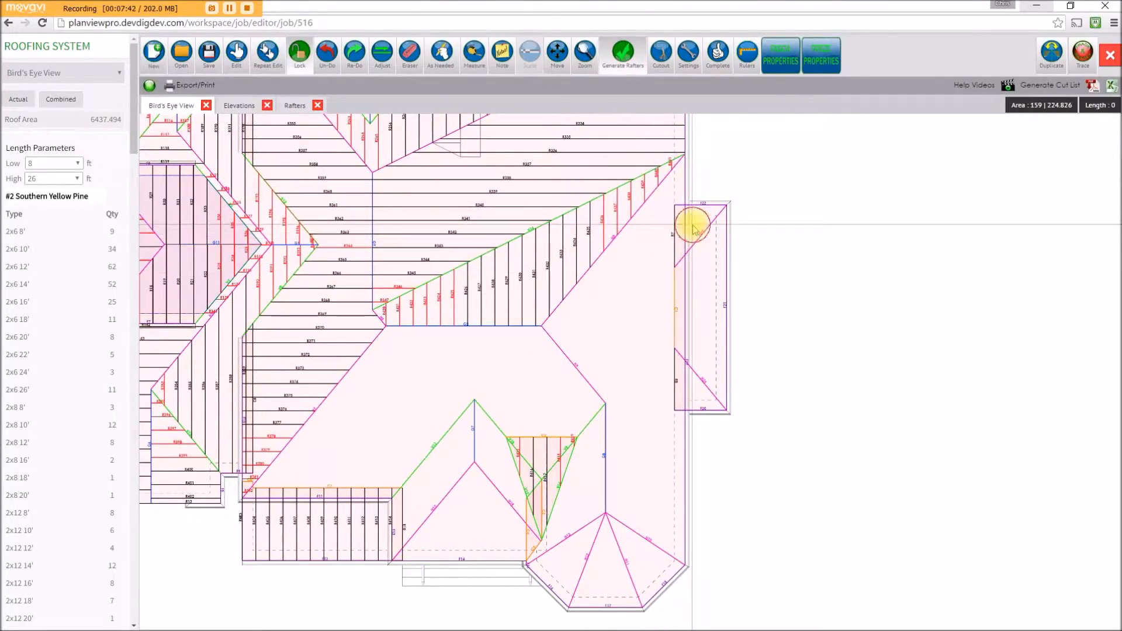
pyautogui.click(697, 390)
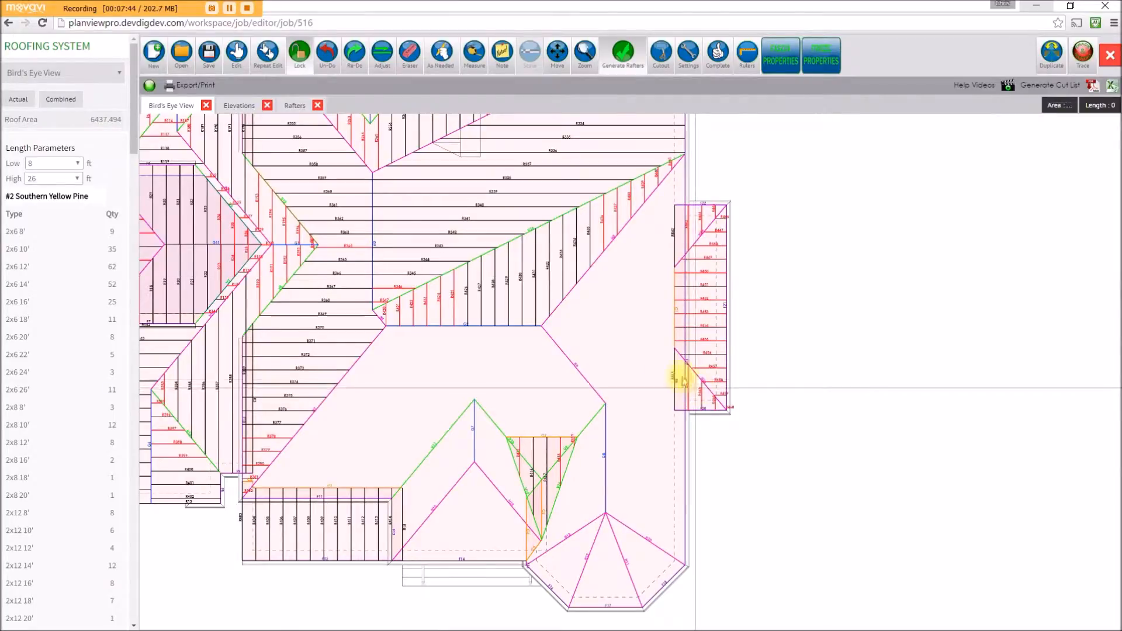
# Generate rafters for the main roof's east surface and every surface around the octagonal bay beside ridge G8.
pyautogui.click(613, 362)
pyautogui.click(636, 547)
pyautogui.click(595, 589)
pyautogui.click(554, 568)
pyautogui.click(580, 507)
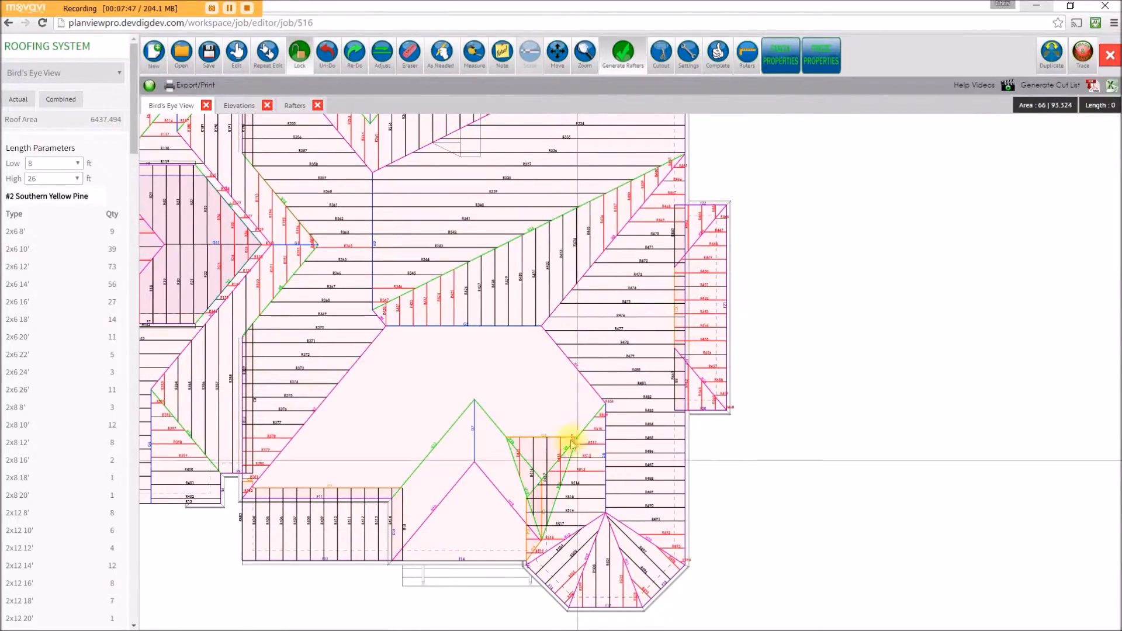
# Generate rafters for the main roof's south surface and all sides of the small hip wing along ridge G7.
pyautogui.click(509, 392)
pyautogui.click(486, 454)
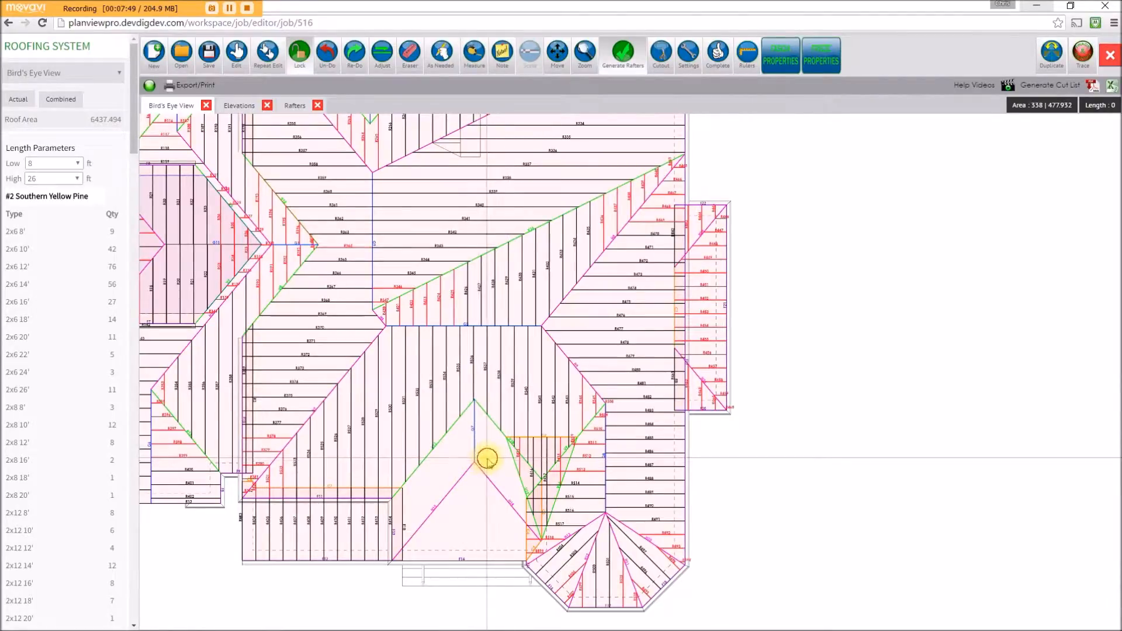
pyautogui.click(459, 466)
pyautogui.click(471, 521)
pyautogui.moveTo(524, 272); pyautogui.dragTo(594, 354)
pyautogui.scroll(-5, 583, 342)
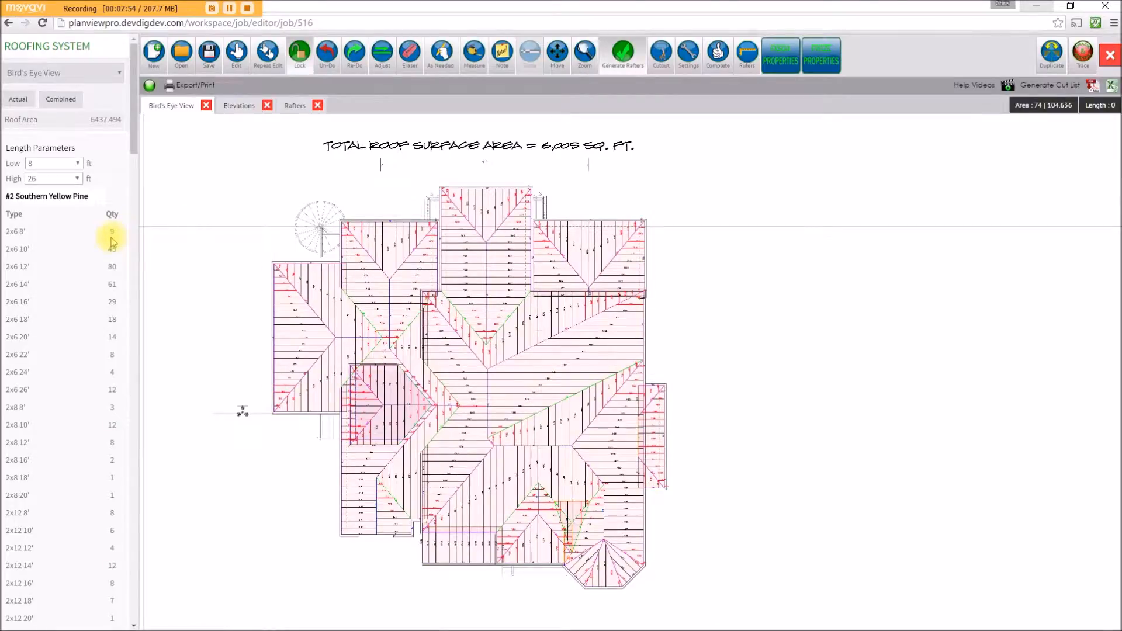
# Label the dashed cutout line just below fascia F5 as a Common Rafter.
pyautogui.scroll(6, 584, 257)
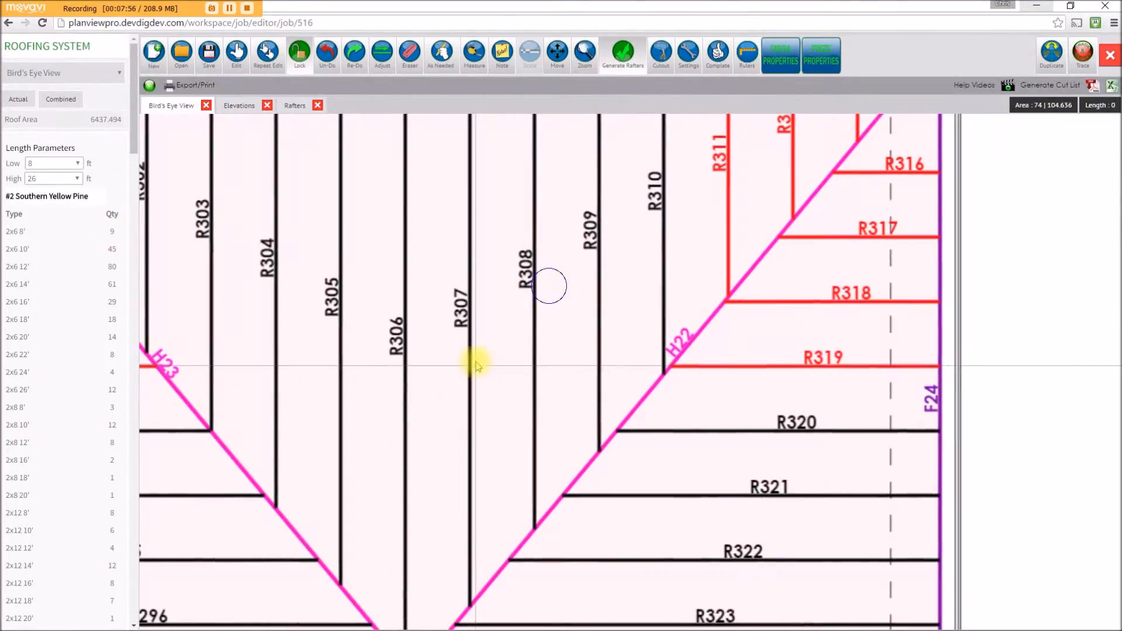
pyautogui.scroll(-6, 477, 359)
pyautogui.scroll(6, 350, 346)
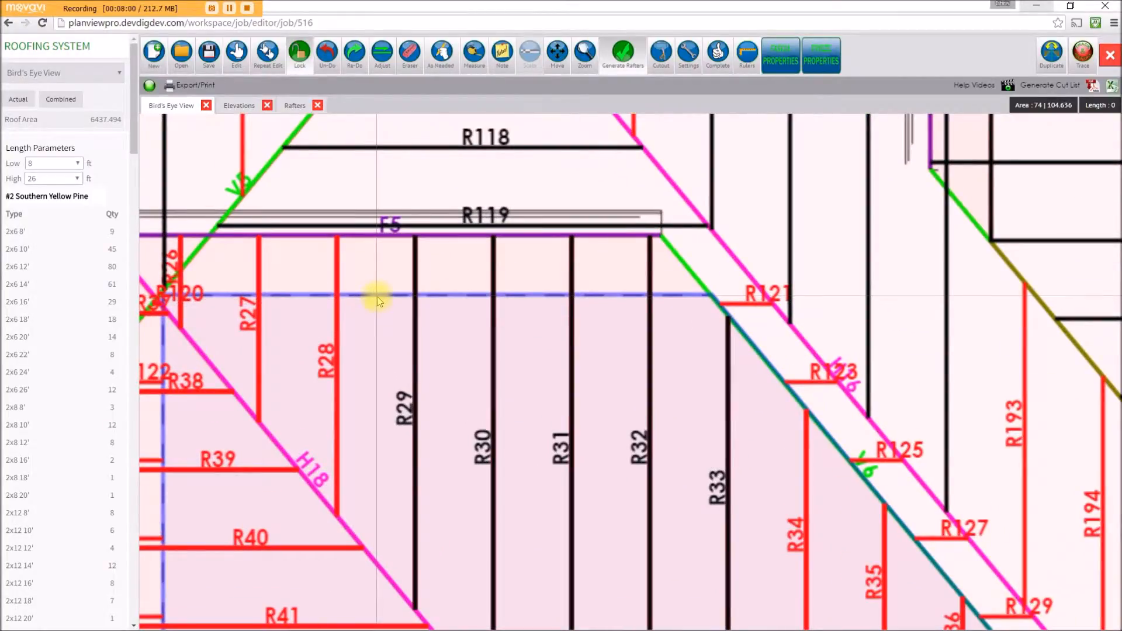
pyautogui.click(446, 301)
pyautogui.click(476, 324)
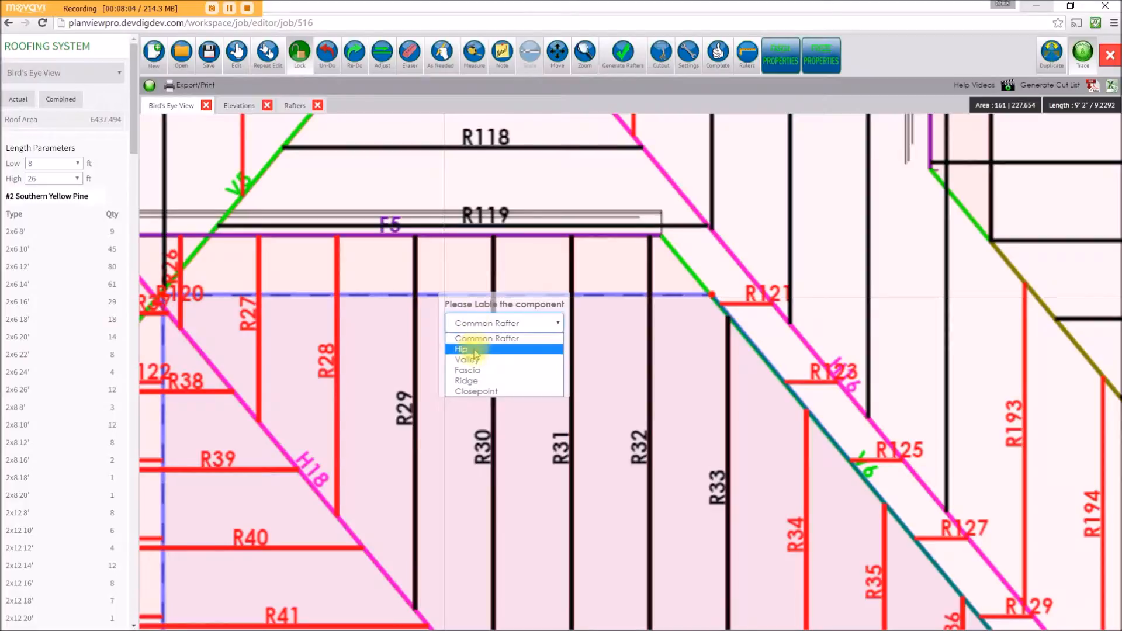
pyautogui.click(485, 338)
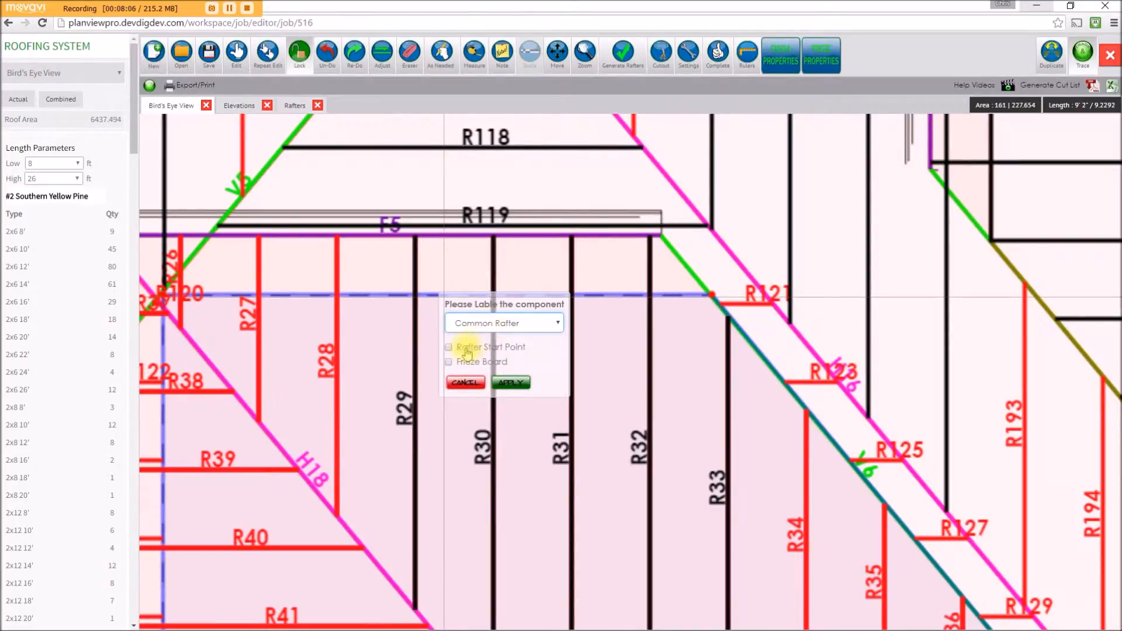
pyautogui.click(512, 384)
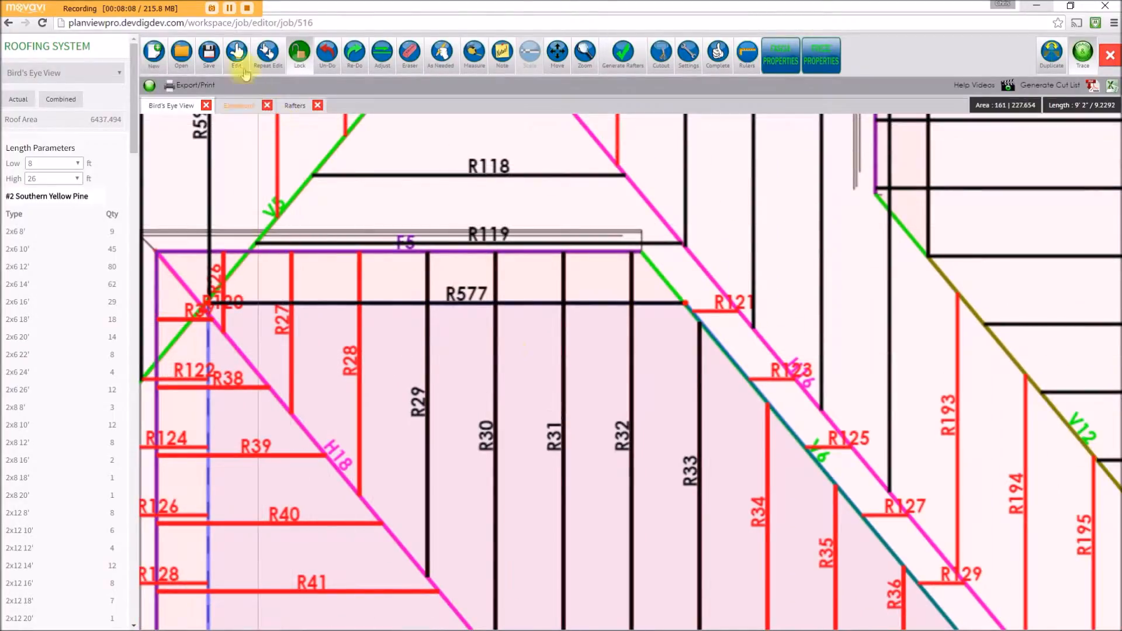
# Edit rafter R577 as a double 2x8 common rafter and mark it complete.
pyautogui.click(237, 54)
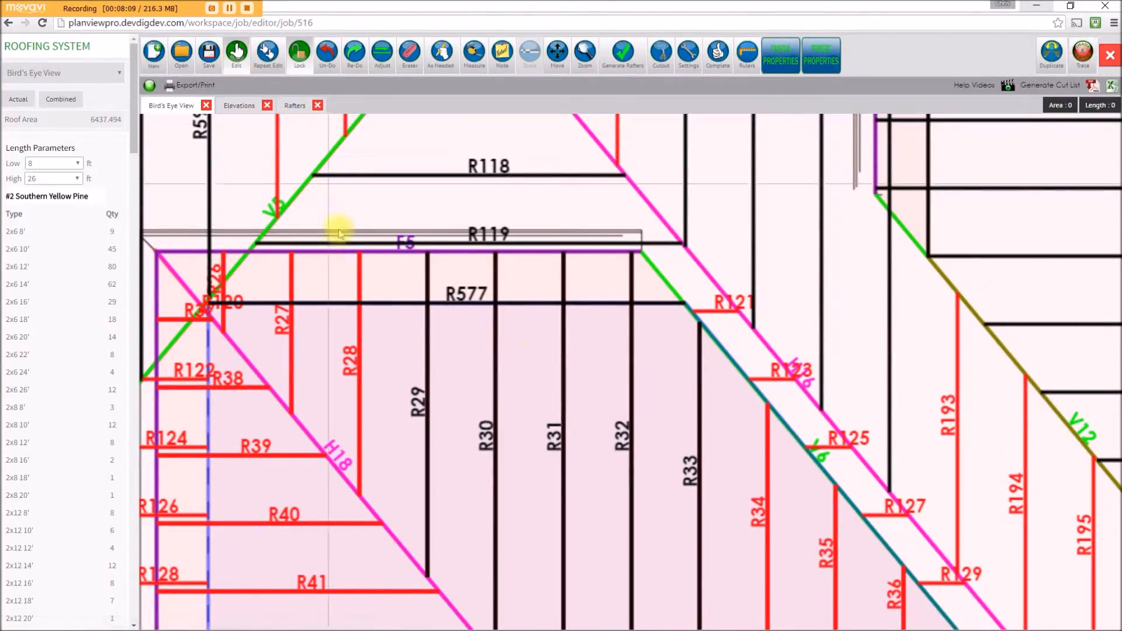
pyautogui.click(377, 304)
pyautogui.click(511, 166)
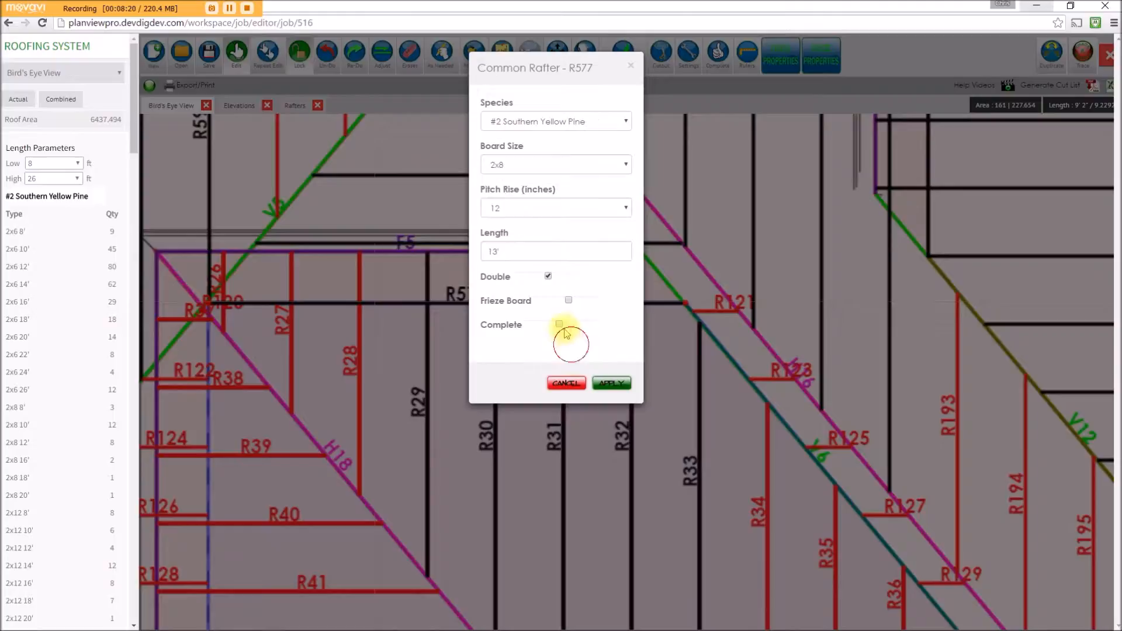
pyautogui.click(610, 387)
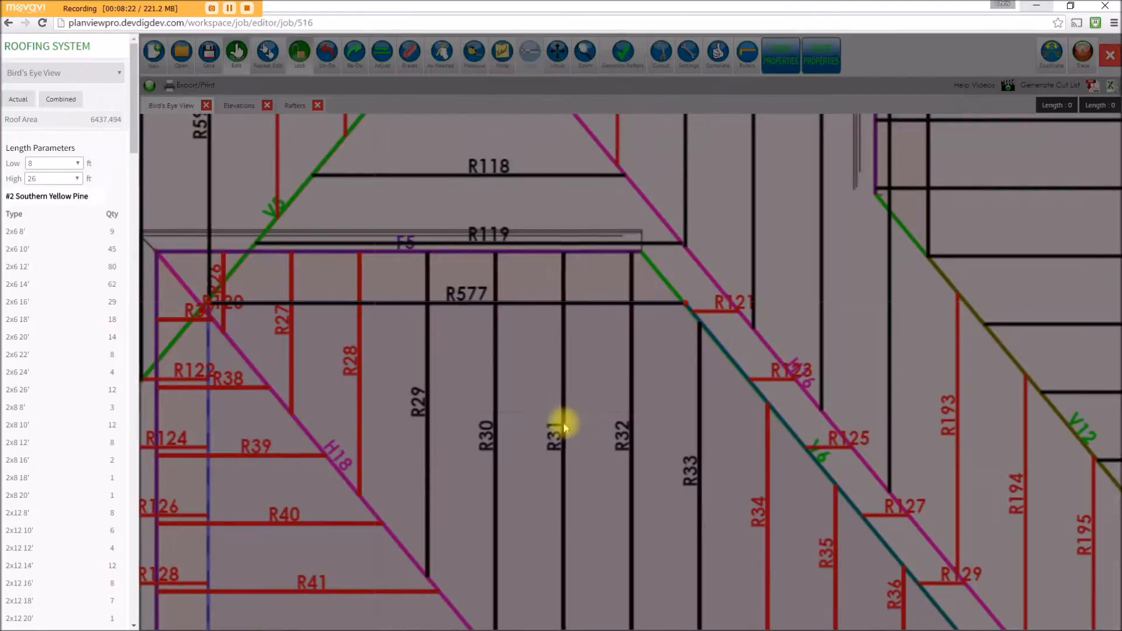
# Repeat the R577 rafter settings on the dashed cutout line just above fascia F7.
pyautogui.scroll(-3, 575, 465)
pyautogui.moveTo(579, 497); pyautogui.dragTo(471, 218)
pyautogui.scroll(2, 432, 397)
pyautogui.scroll(3, 432, 397)
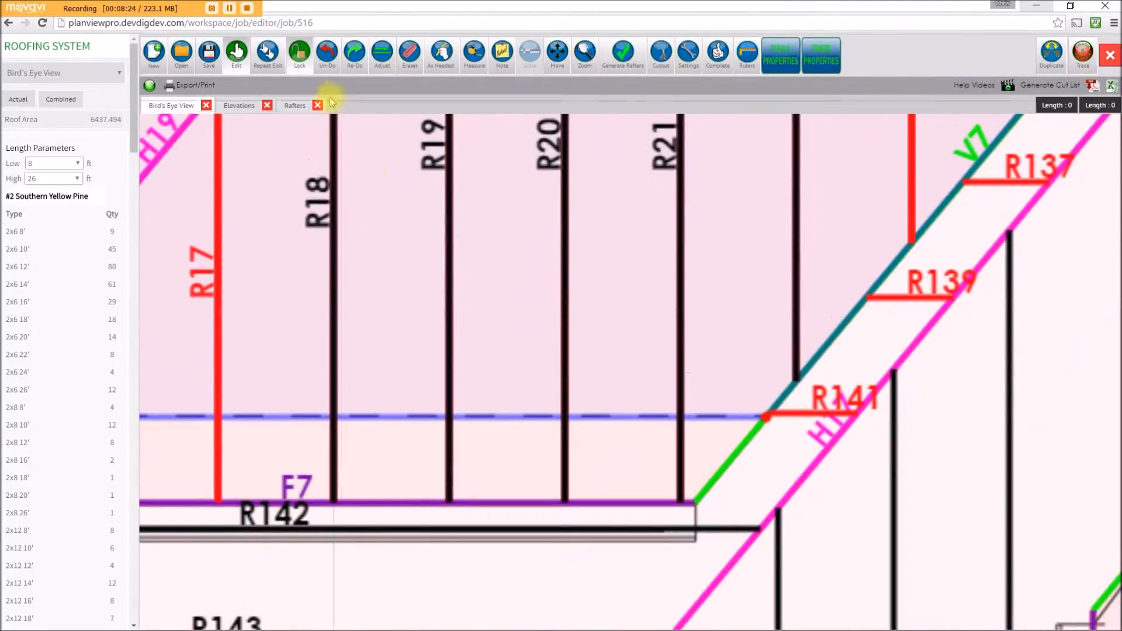
pyautogui.click(267, 53)
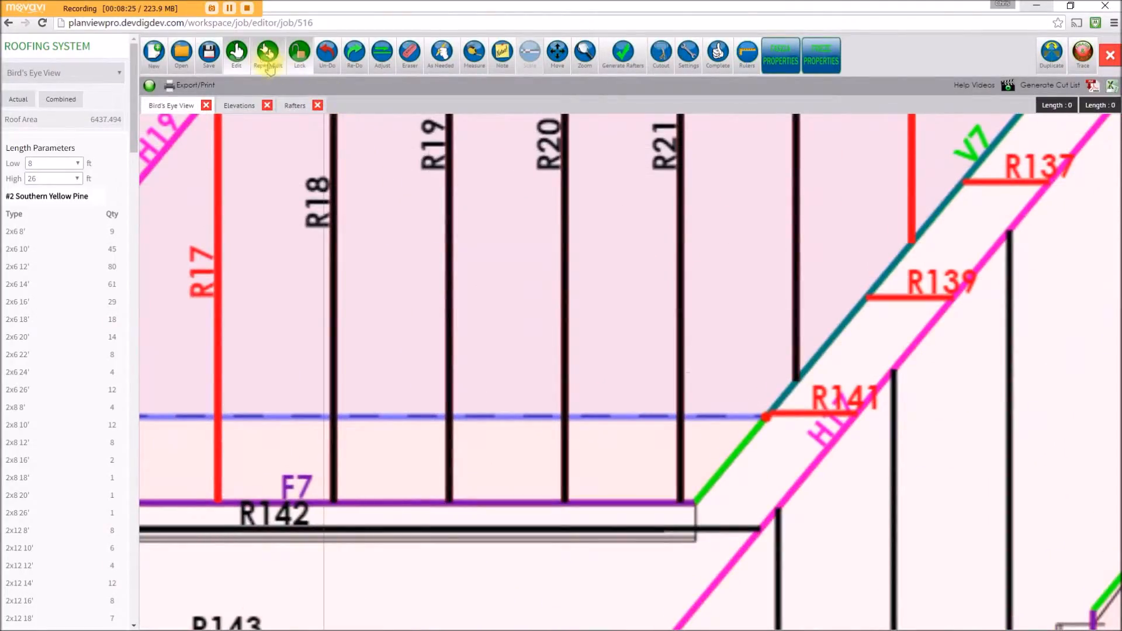
pyautogui.click(401, 416)
pyautogui.scroll(-3, 545, 300)
pyautogui.moveTo(571, 330); pyautogui.dragTo(573, 371)
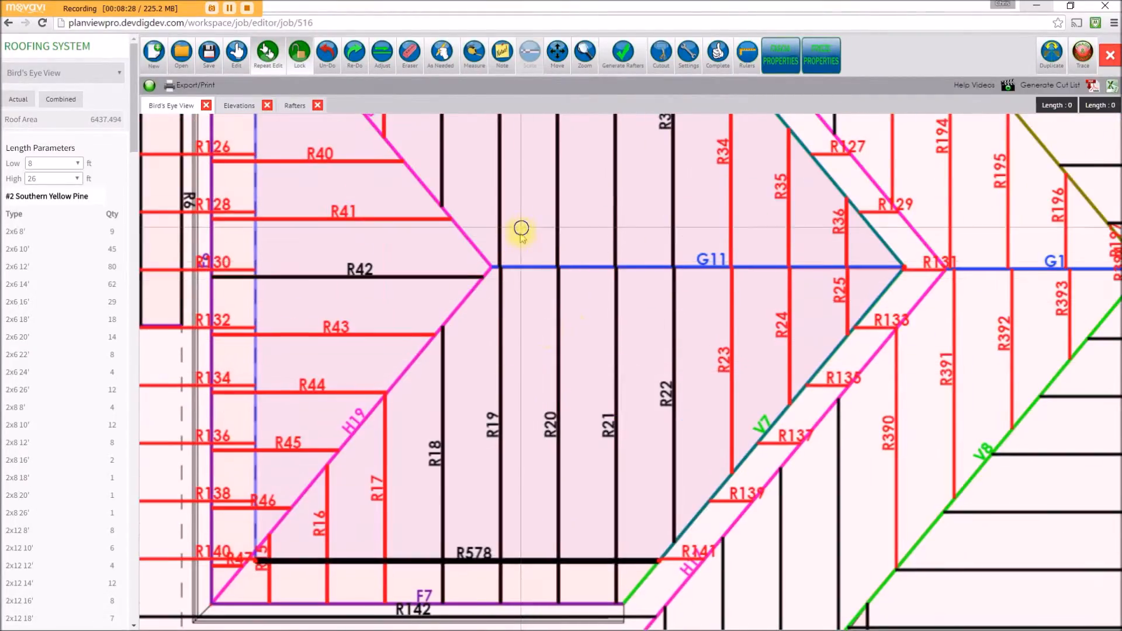
# Reopen rafter R577's properties, review the available lumber species, and close them without changes.
pyautogui.moveTo(521, 226); pyautogui.dragTo(526, 412)
pyautogui.moveTo(524, 257); pyautogui.dragTo(540, 370)
pyautogui.scroll(3, 542, 271)
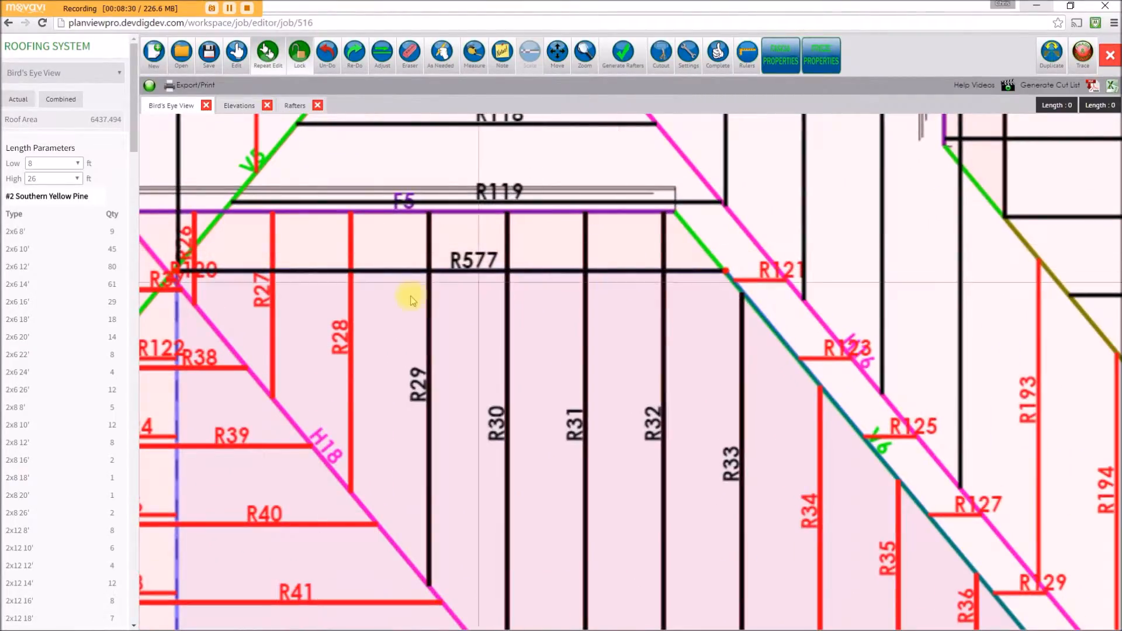
pyautogui.click(237, 54)
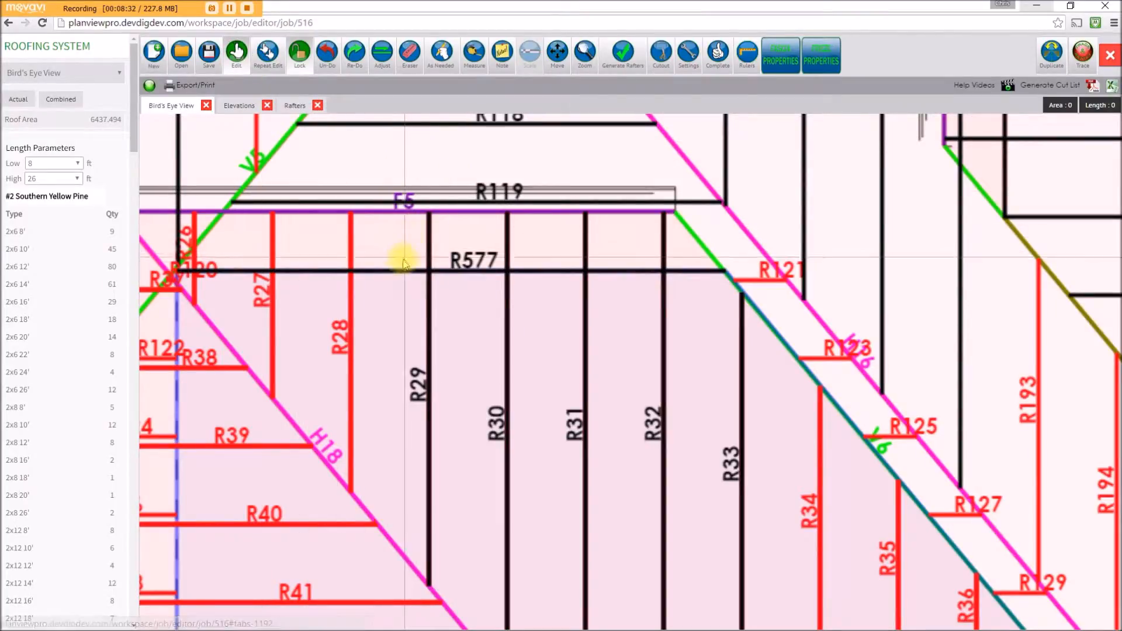
pyautogui.click(395, 270)
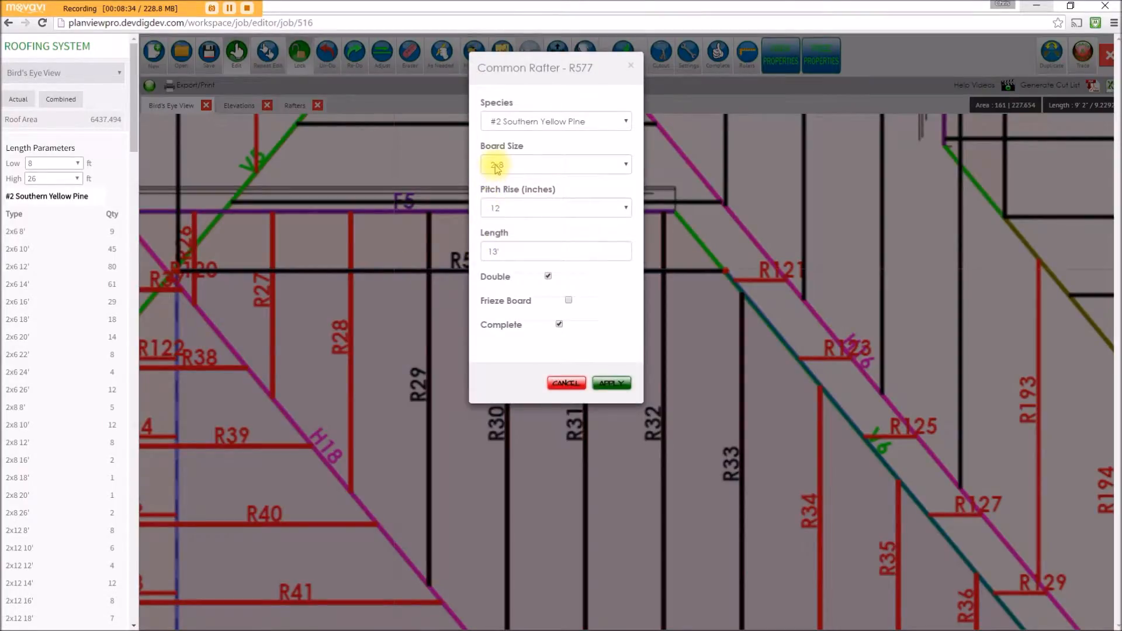
pyautogui.click(510, 123)
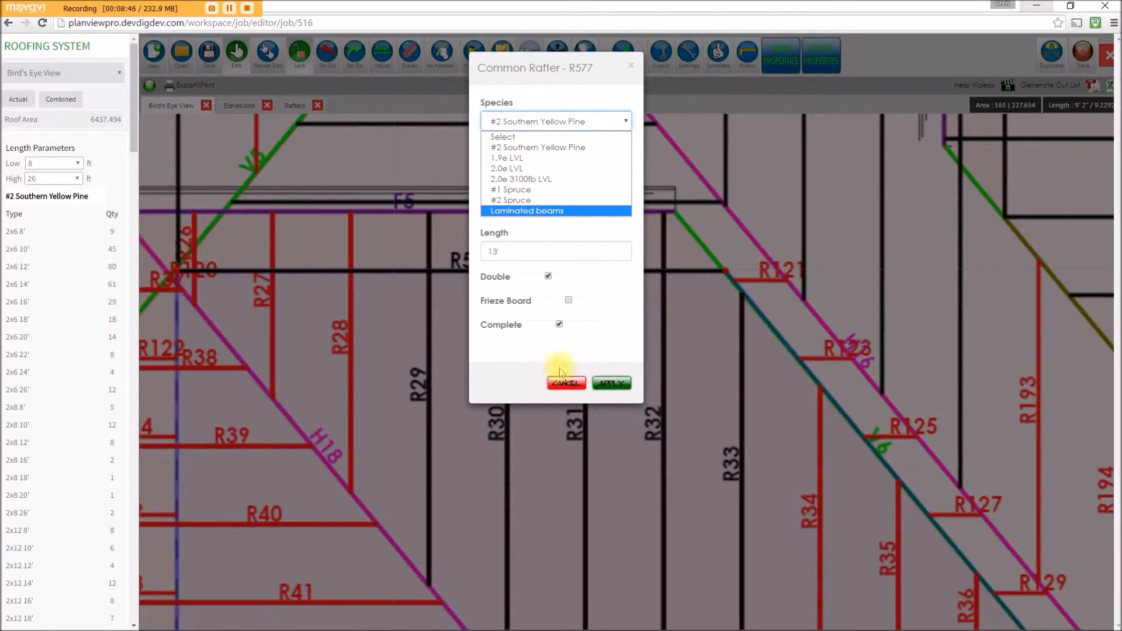
pyautogui.click(527, 341)
pyautogui.click(569, 383)
# Show the completion marks on the roof plan and examine which members are marked complete across the west, central and east areas.
pyautogui.scroll(-6, 643, 386)
pyautogui.moveTo(727, 434); pyautogui.dragTo(558, 324)
pyautogui.moveTo(687, 412); pyautogui.dragTo(495, 289)
pyautogui.moveTo(568, 207); pyautogui.dragTo(558, 316)
pyautogui.scroll(-5, 572, 343)
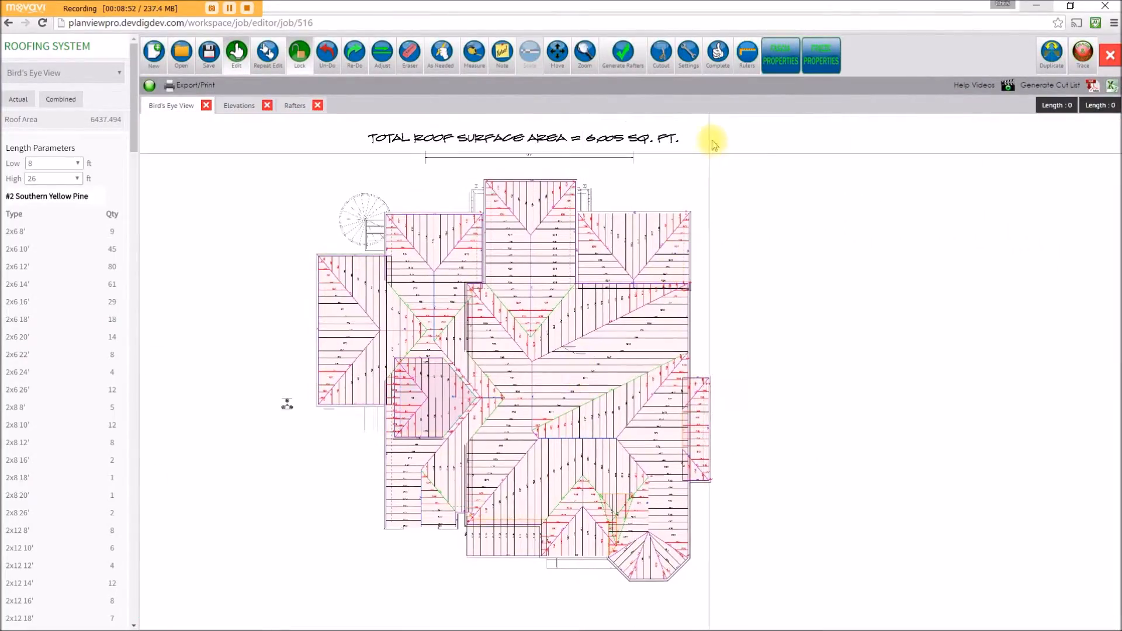
pyautogui.click(719, 65)
pyautogui.scroll(5, 556, 316)
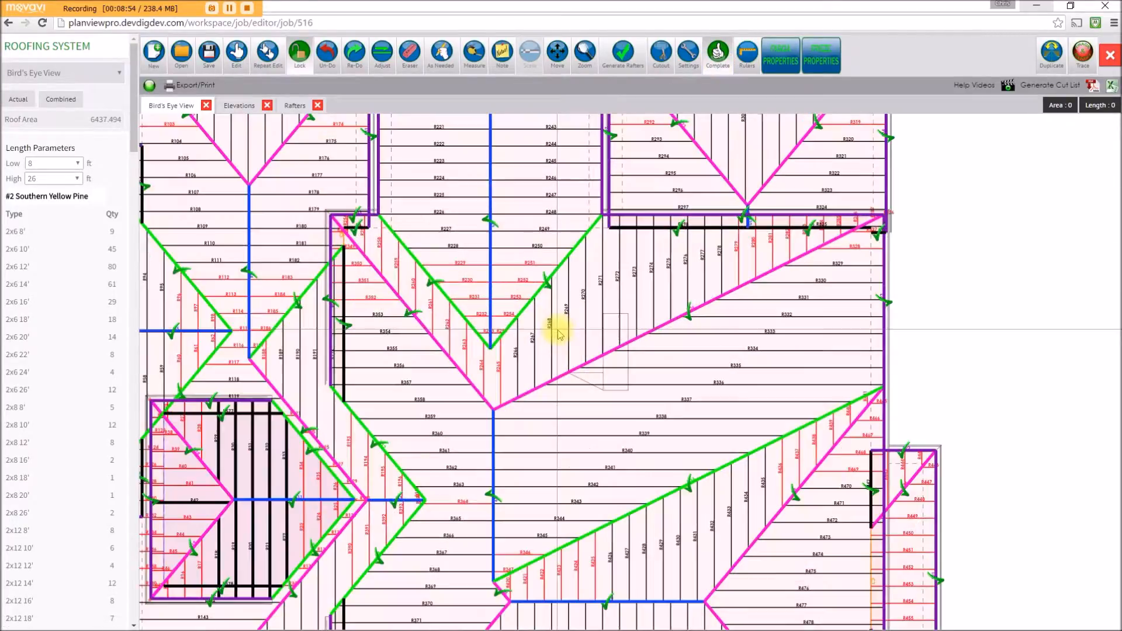
pyautogui.moveTo(407, 410); pyautogui.dragTo(494, 290)
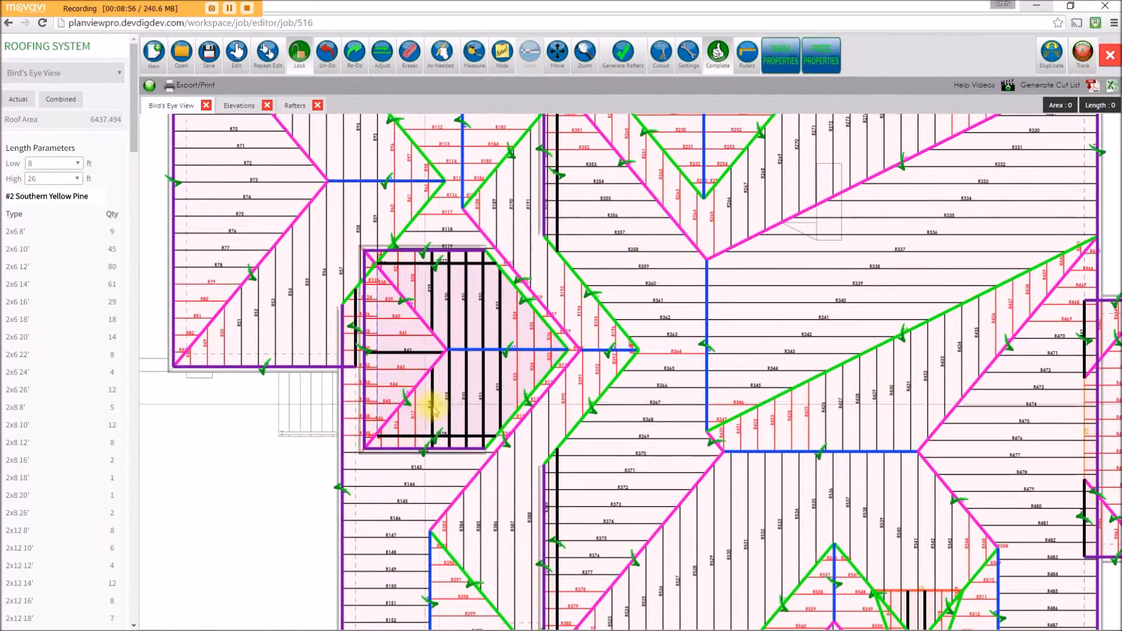
pyautogui.moveTo(607, 251); pyautogui.dragTo(458, 320)
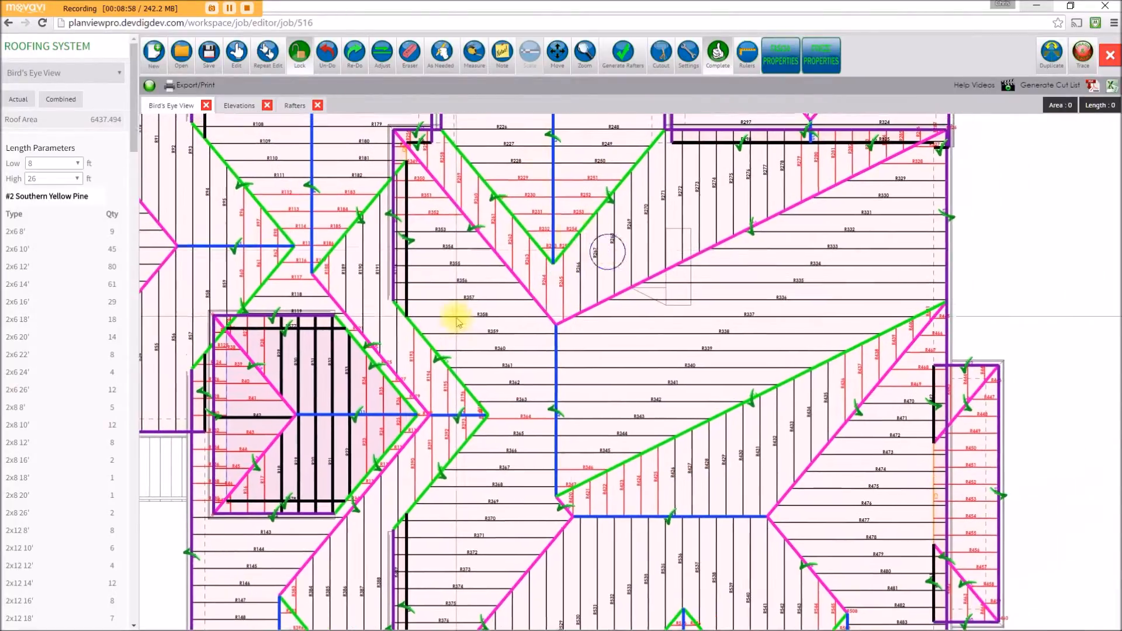
pyautogui.moveTo(574, 230); pyautogui.dragTo(545, 313)
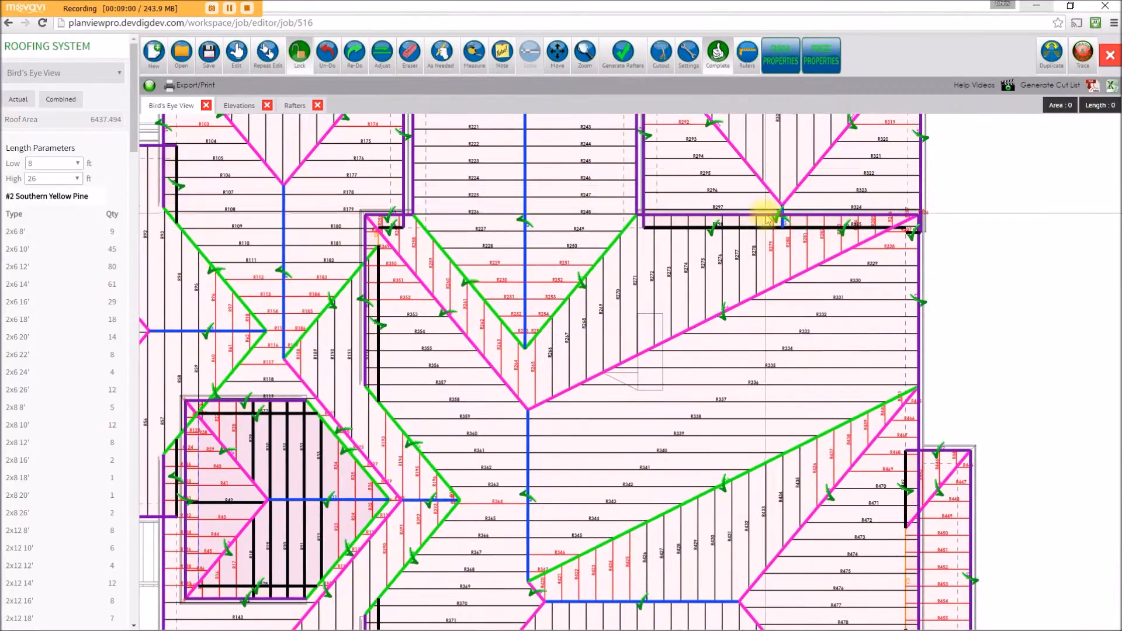
pyautogui.scroll(-5, 631, 373)
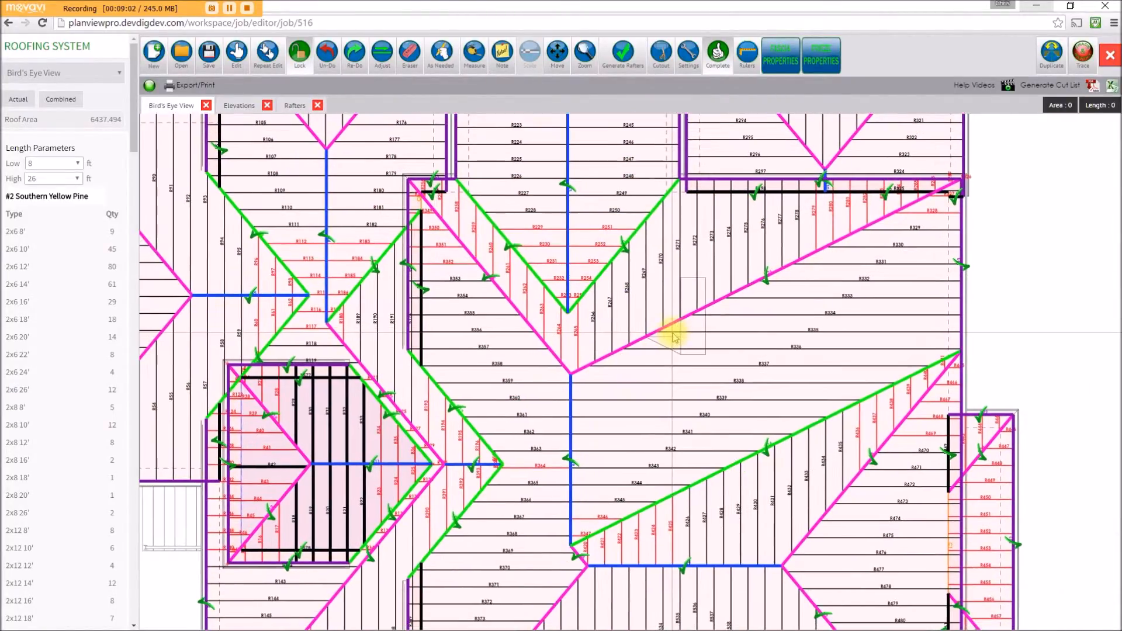
pyautogui.scroll(4, 672, 326)
pyautogui.moveTo(711, 246); pyautogui.dragTo(825, 262)
pyautogui.scroll(2, 374, 296)
pyautogui.scroll(1, 374, 295)
pyautogui.moveTo(373, 295); pyautogui.dragTo(605, 293)
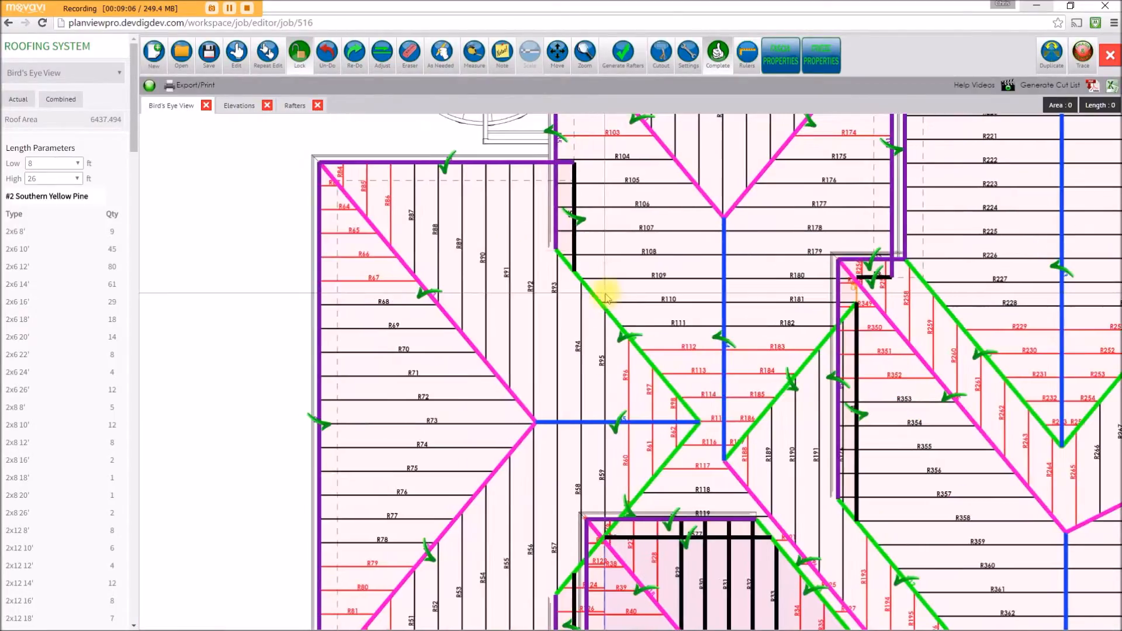
pyautogui.moveTo(539, 308); pyautogui.dragTo(372, 296)
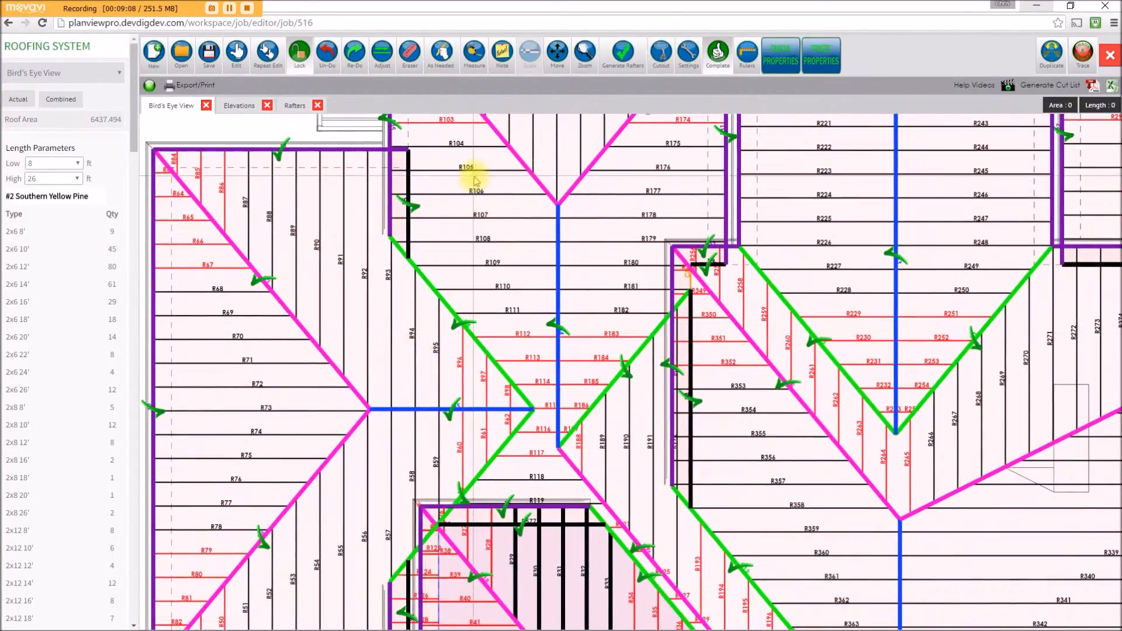
# Set the west wing's surface north of ridge G5 to a pitch rise of 10 inches and 2x8 boards.
pyautogui.click(237, 56)
pyautogui.click(306, 283)
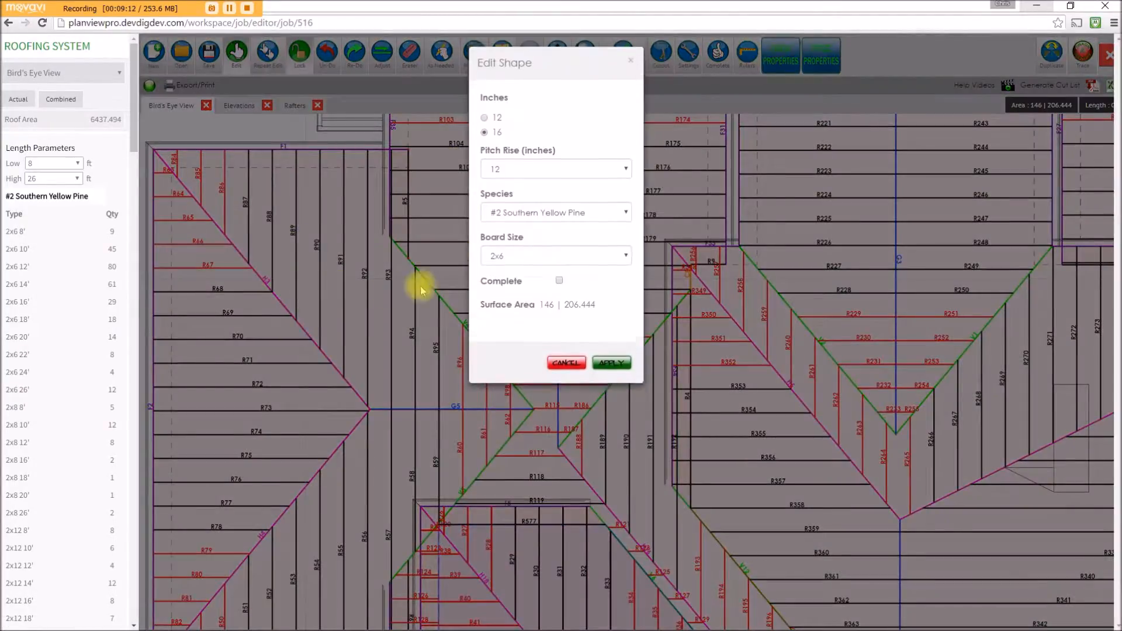
pyautogui.click(509, 174)
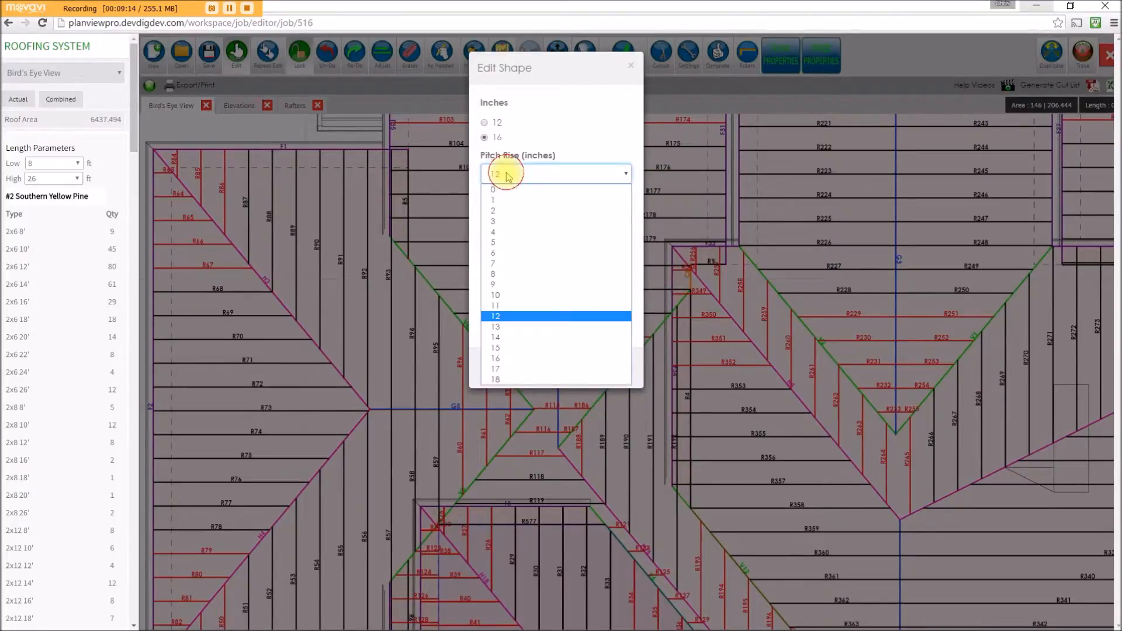
pyautogui.click(501, 295)
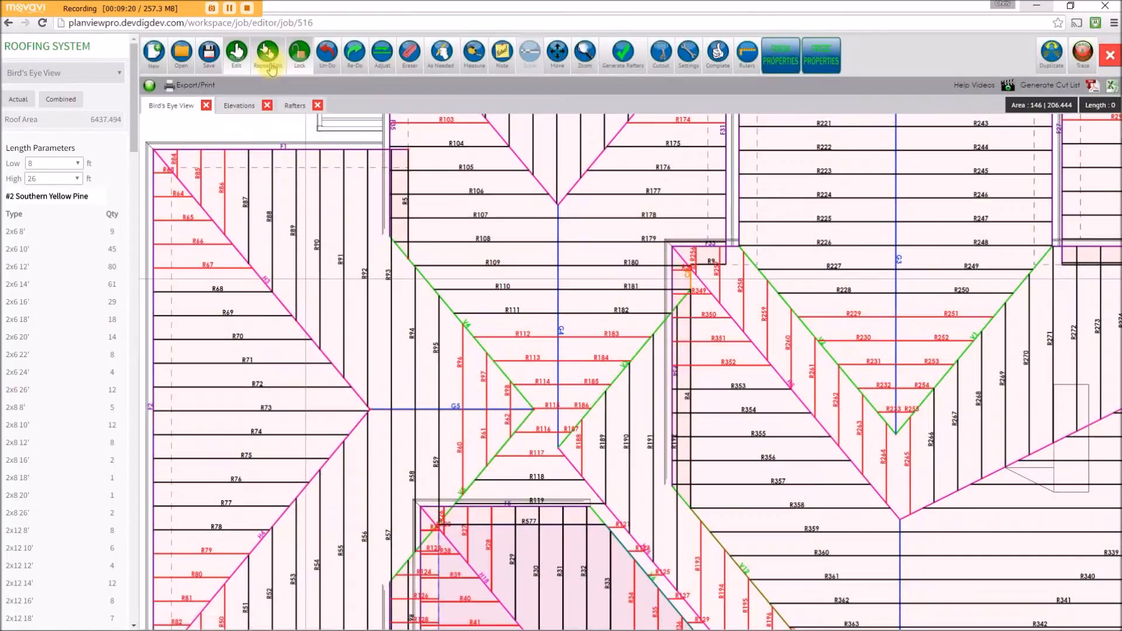
# Repeat the pitch and board edit on the west wing's south surface and the north ends of the three north wings.
pyautogui.click(267, 63)
pyautogui.moveTo(456, 439); pyautogui.dragTo(462, 271)
pyautogui.click(359, 368)
pyautogui.click(399, 199)
pyautogui.moveTo(696, 180); pyautogui.dragTo(414, 380)
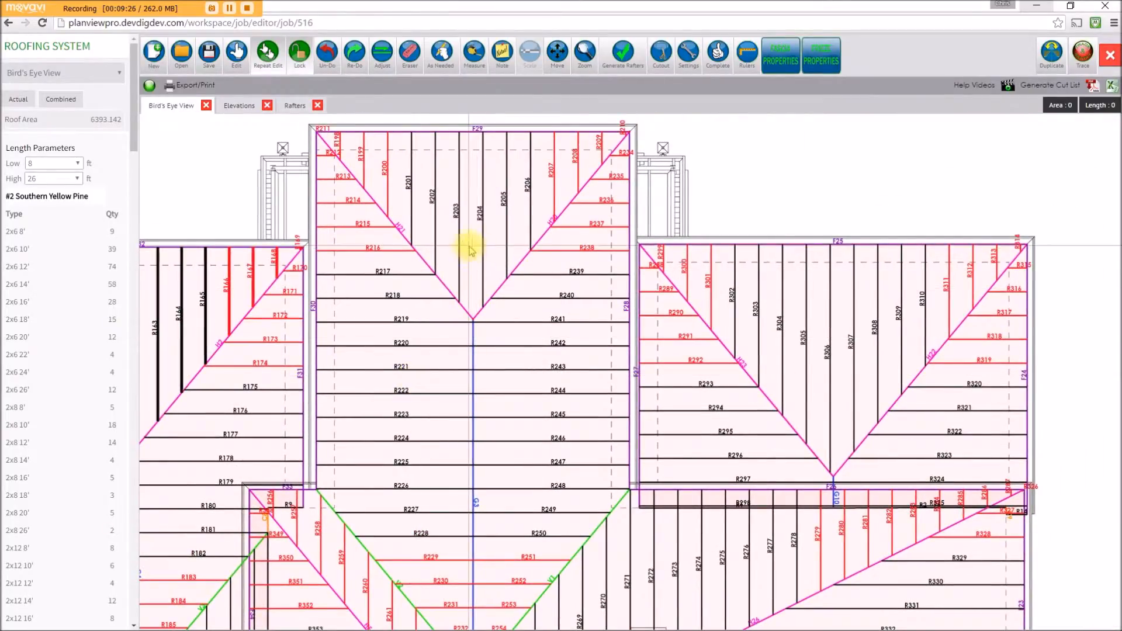
# Repeat the same edit on both ends of the east bump-out and the octagonal bay faces at F16, F17 and F18.
pyautogui.scroll(-5, 583, 403)
pyautogui.moveTo(583, 403); pyautogui.dragTo(552, 231)
pyautogui.scroll(5, 691, 353)
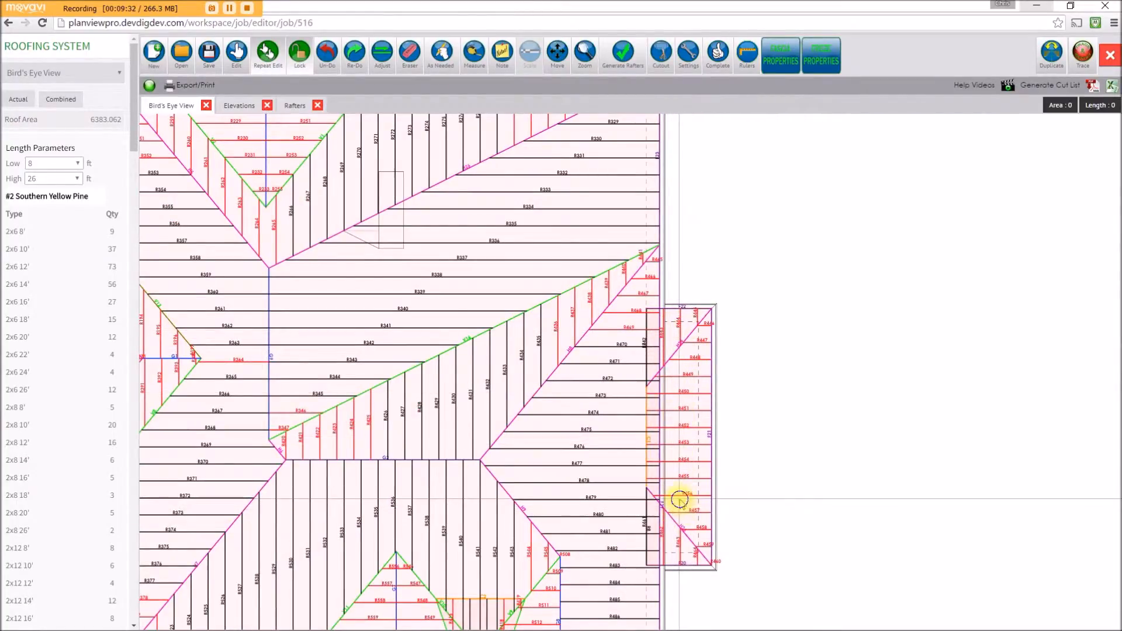
pyautogui.scroll(3, 672, 497)
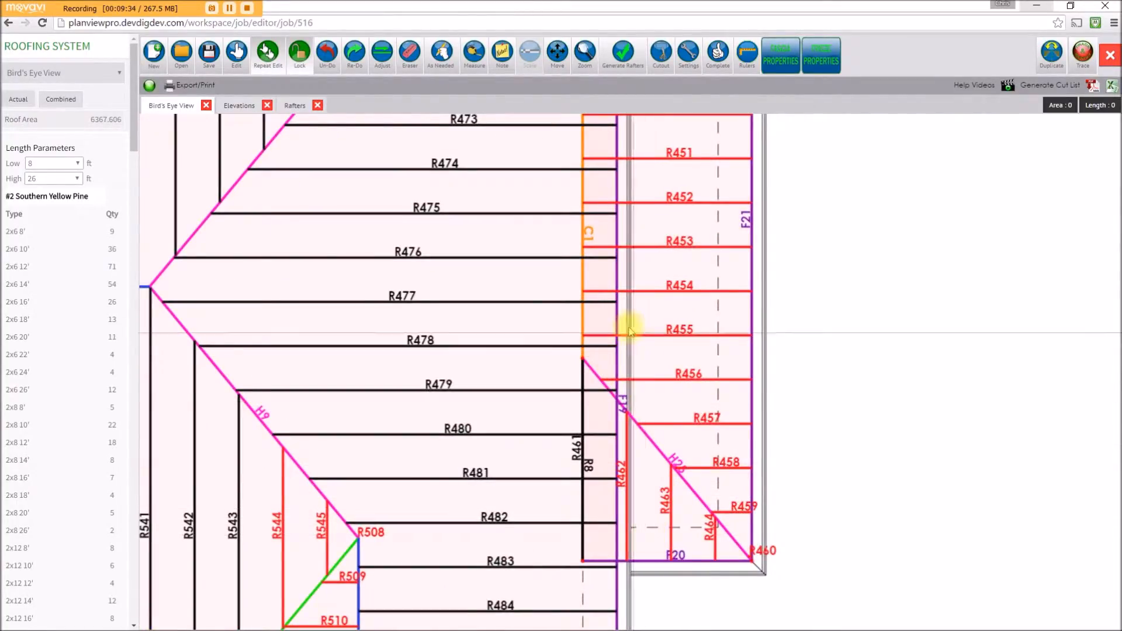
pyautogui.scroll(-5, 631, 332)
pyautogui.scroll(5, 629, 419)
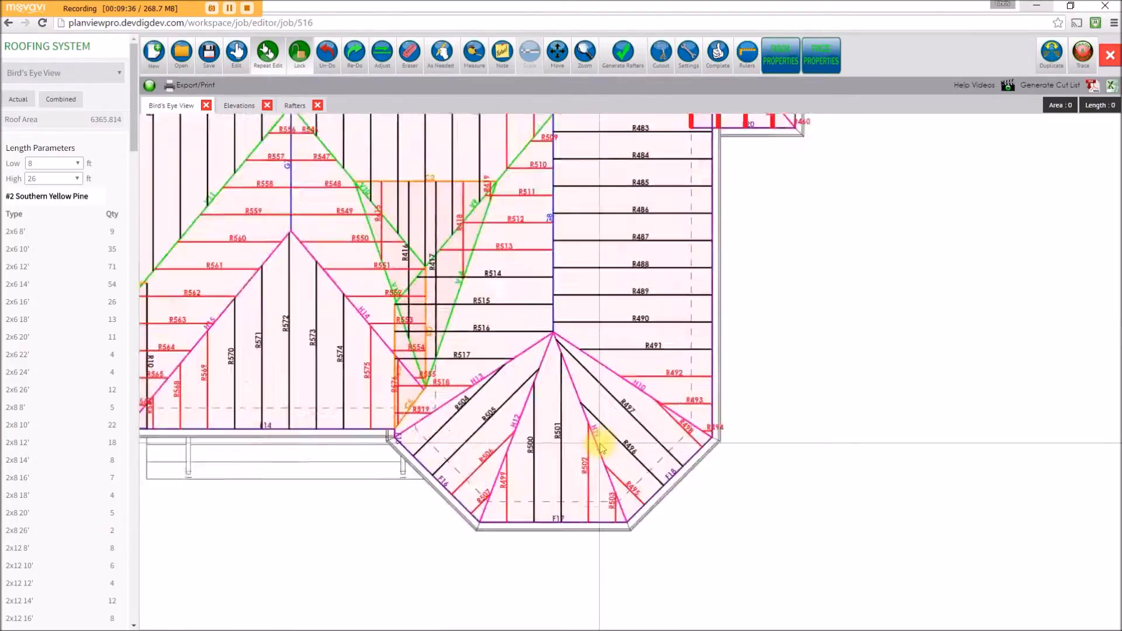
pyautogui.click(589, 357)
pyautogui.click(490, 396)
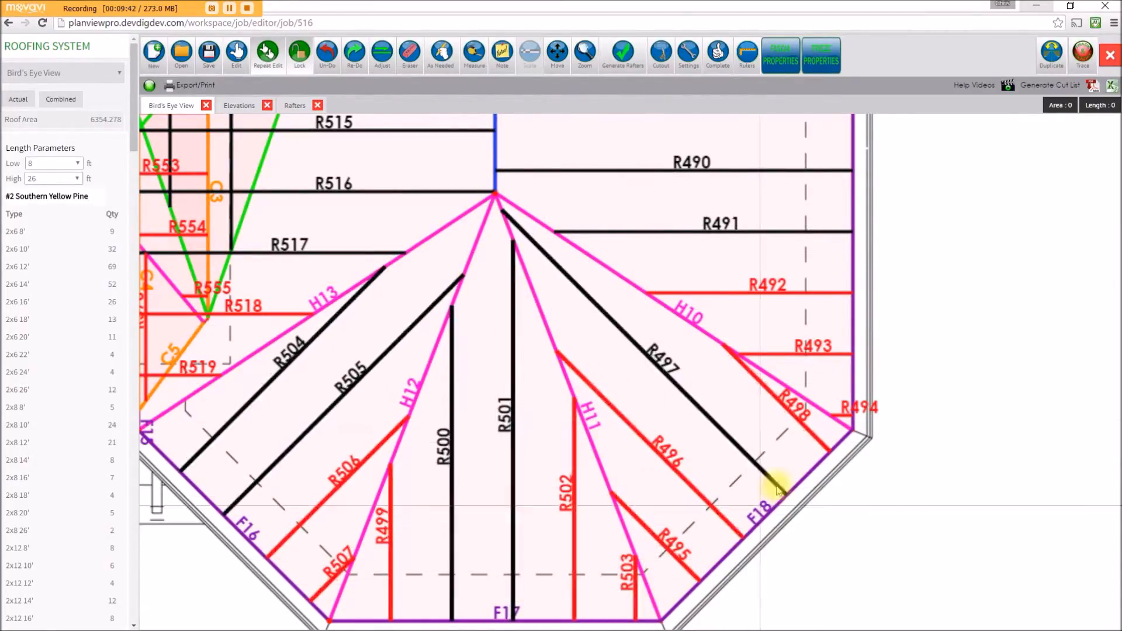
# Repeat the same edit on the surfaces either side of ridge G2, the front wing's south end, and the surface containing R384 to R393.
pyautogui.scroll(-3, 537, 261)
pyautogui.moveTo(498, 238); pyautogui.dragTo(637, 361)
pyautogui.moveTo(519, 283); pyautogui.dragTo(590, 417)
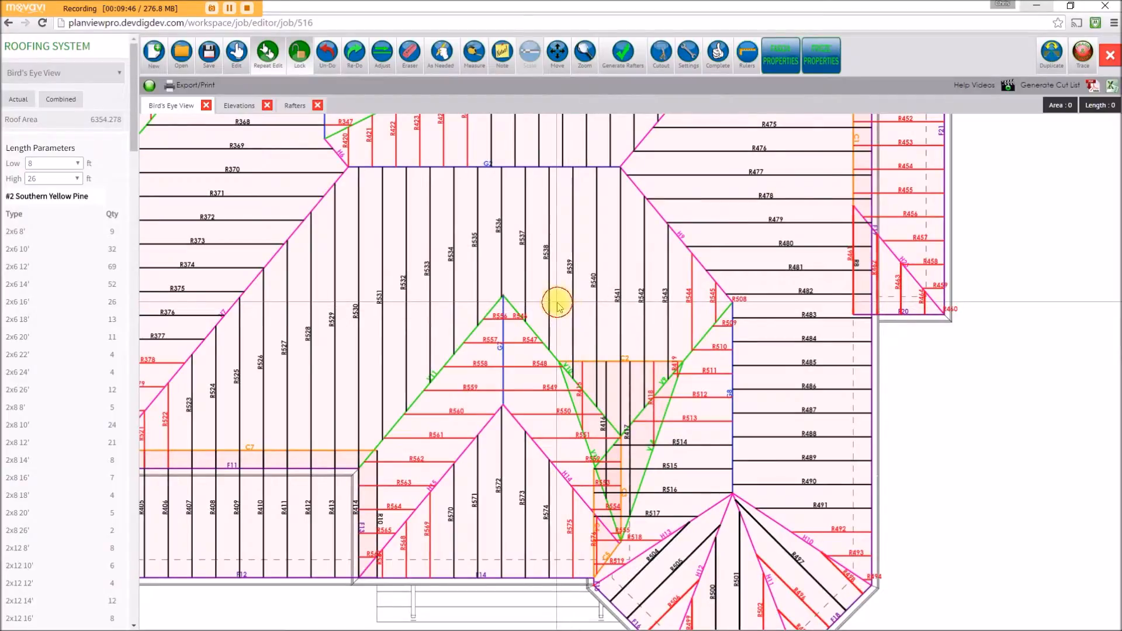
pyautogui.moveTo(359, 376); pyautogui.dragTo(641, 431)
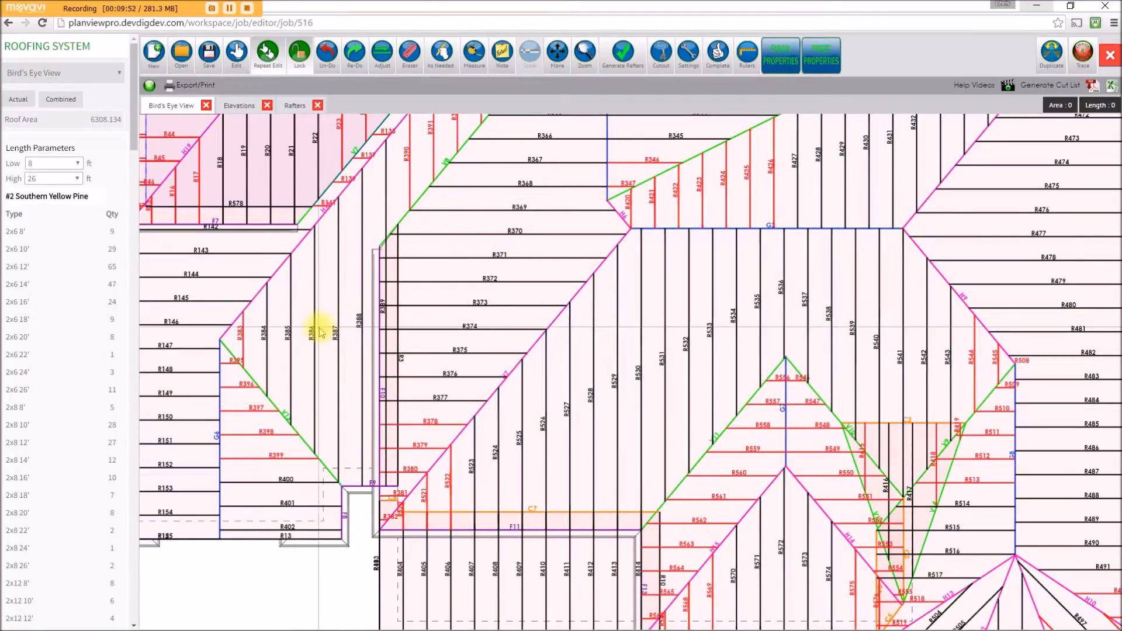
pyautogui.scroll(-3, 479, 208)
pyautogui.moveTo(479, 209); pyautogui.dragTo(444, 402)
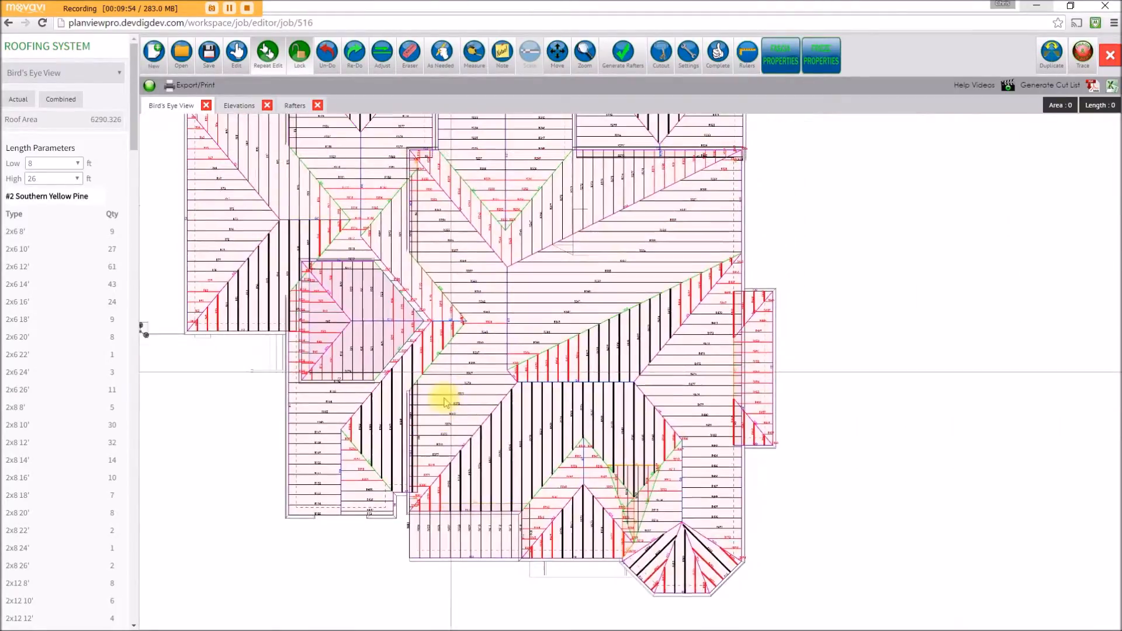
# Repeat the same edit on the surface north of ridge G1, the main roof's north surface, and the west wing's north surface.
pyautogui.scroll(4, 385, 296)
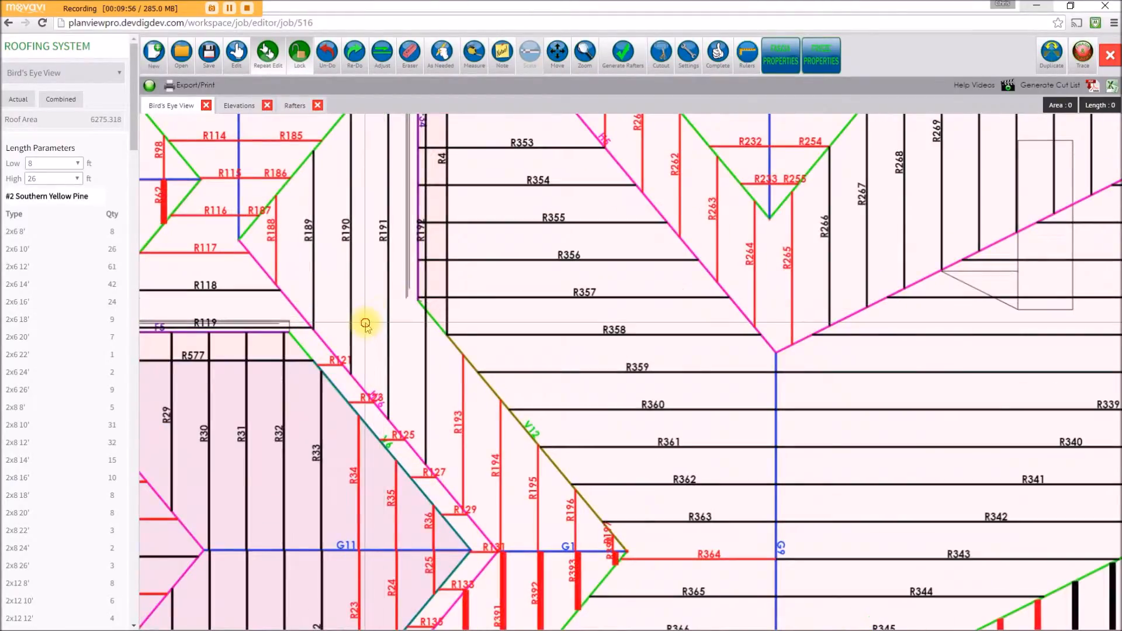
pyautogui.scroll(-5, 488, 233)
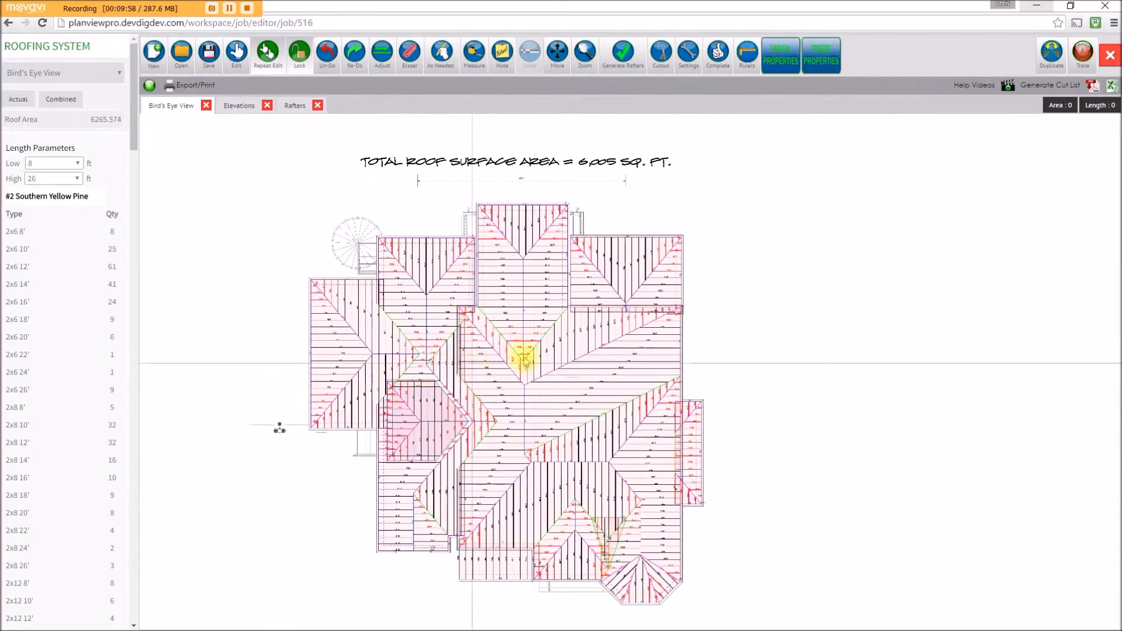
pyautogui.scroll(5, 573, 343)
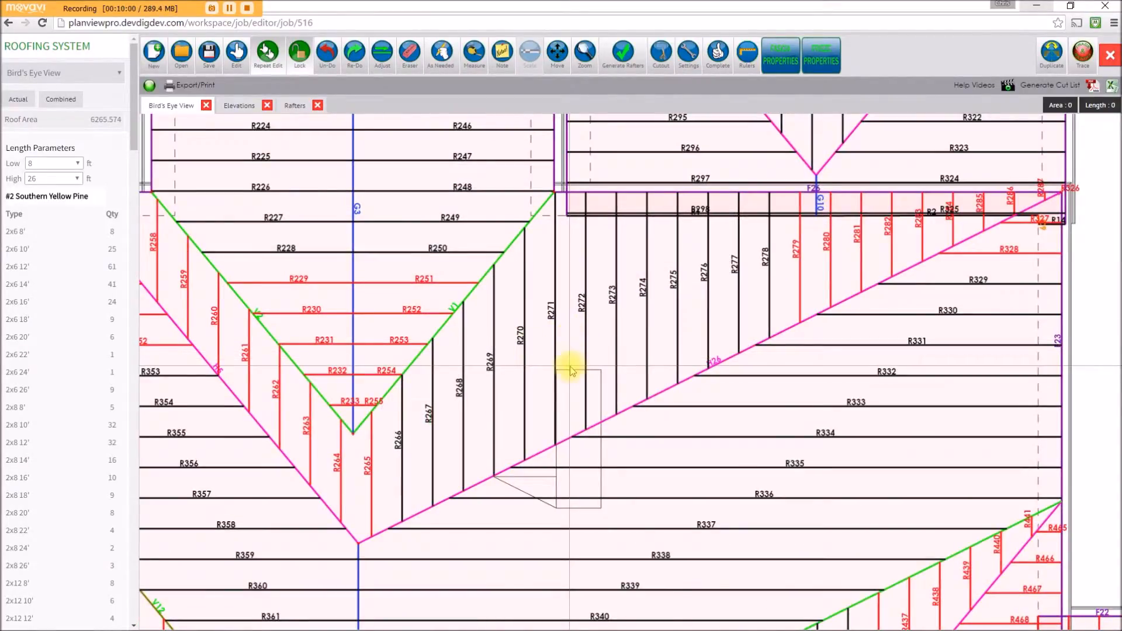
pyautogui.scroll(-5, 571, 369)
pyautogui.scroll(1, 424, 304)
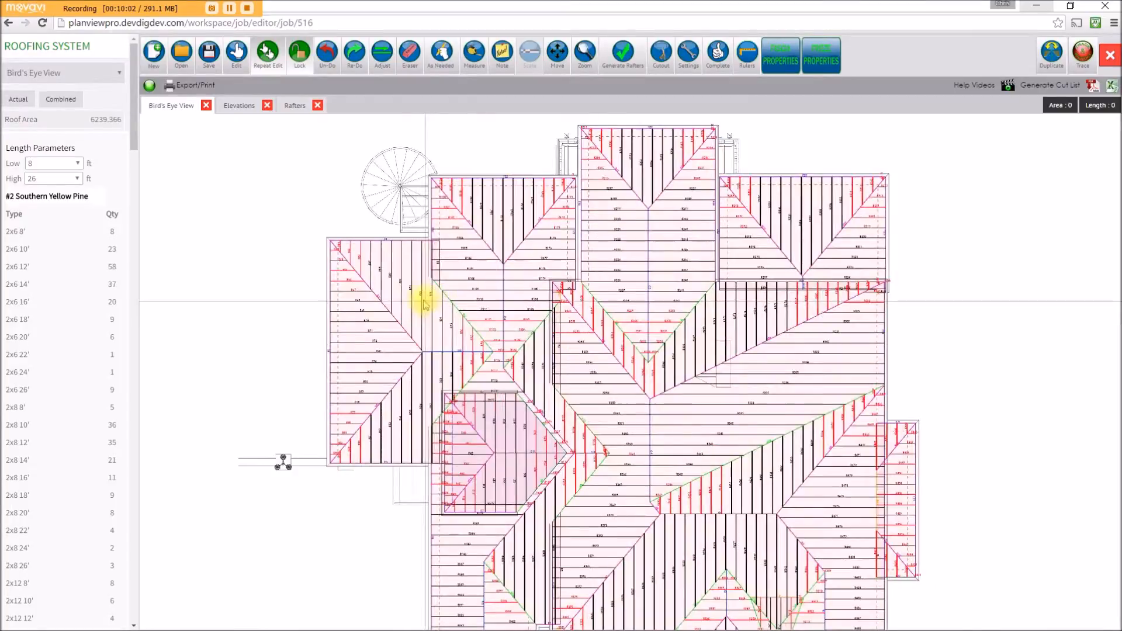
pyautogui.scroll(3, 424, 304)
pyautogui.scroll(-4, 615, 359)
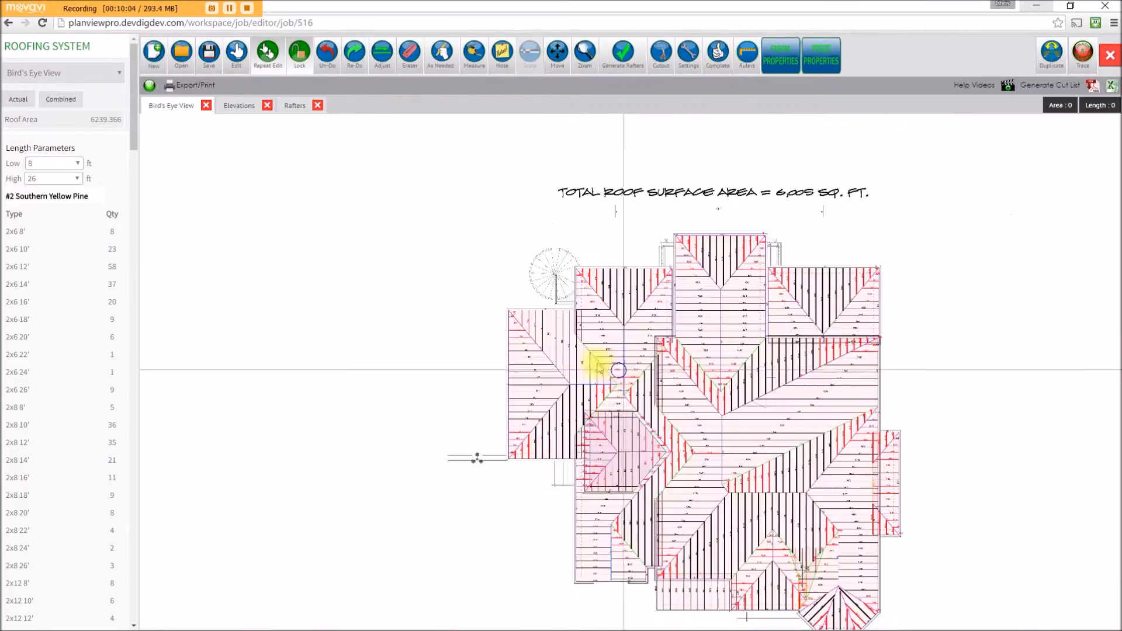
pyautogui.moveTo(637, 373); pyautogui.dragTo(424, 277, button='middle')
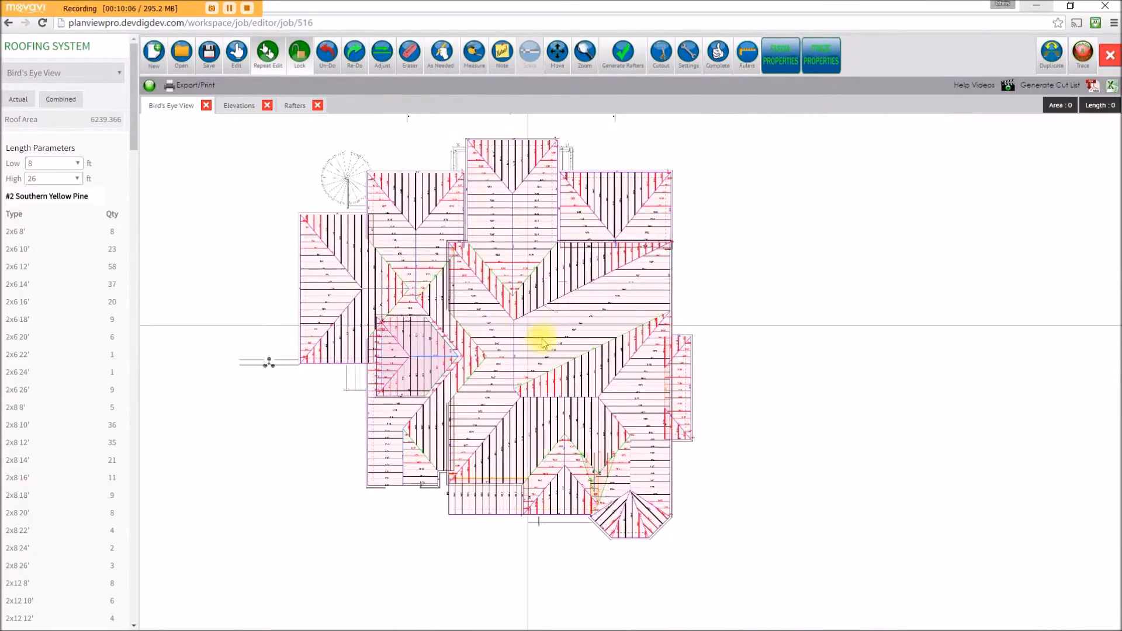
# Show the completion marks and examine the roof plan for surfaces and rafters that are not yet complete.
pyautogui.scroll(1, 578, 349)
pyautogui.scroll(-1, 580, 344)
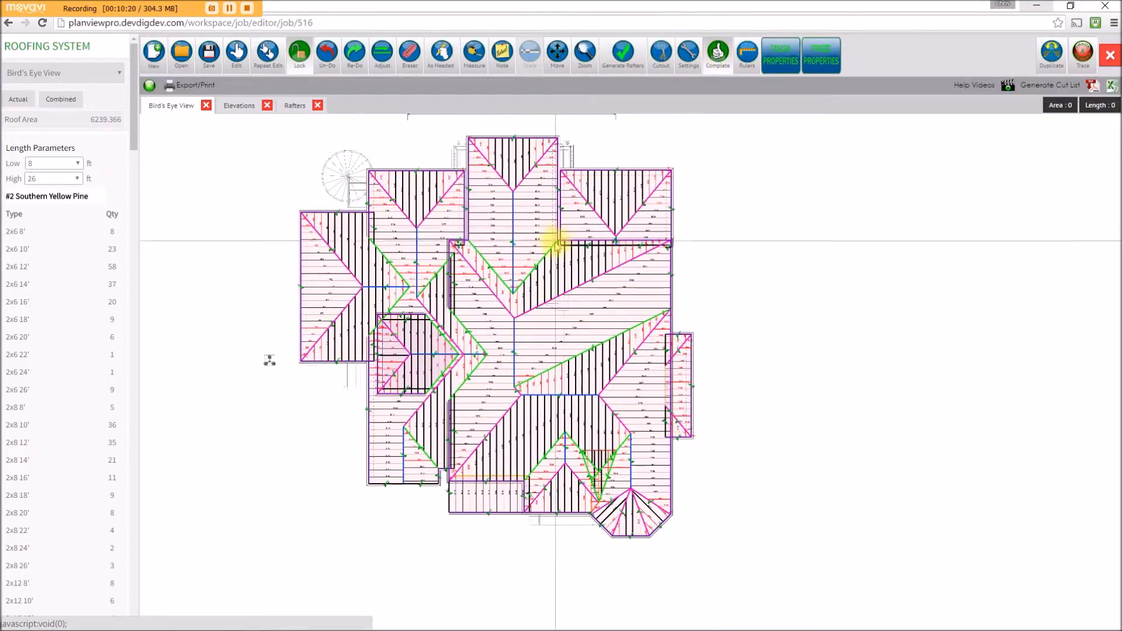
pyautogui.scroll(5, 557, 240)
pyautogui.scroll(-5, 607, 251)
pyautogui.moveTo(606, 250)
pyautogui.mouseDown()
pyautogui.moveTo(615, 320)
pyautogui.moveTo(607, 253)
pyautogui.mouseUp()
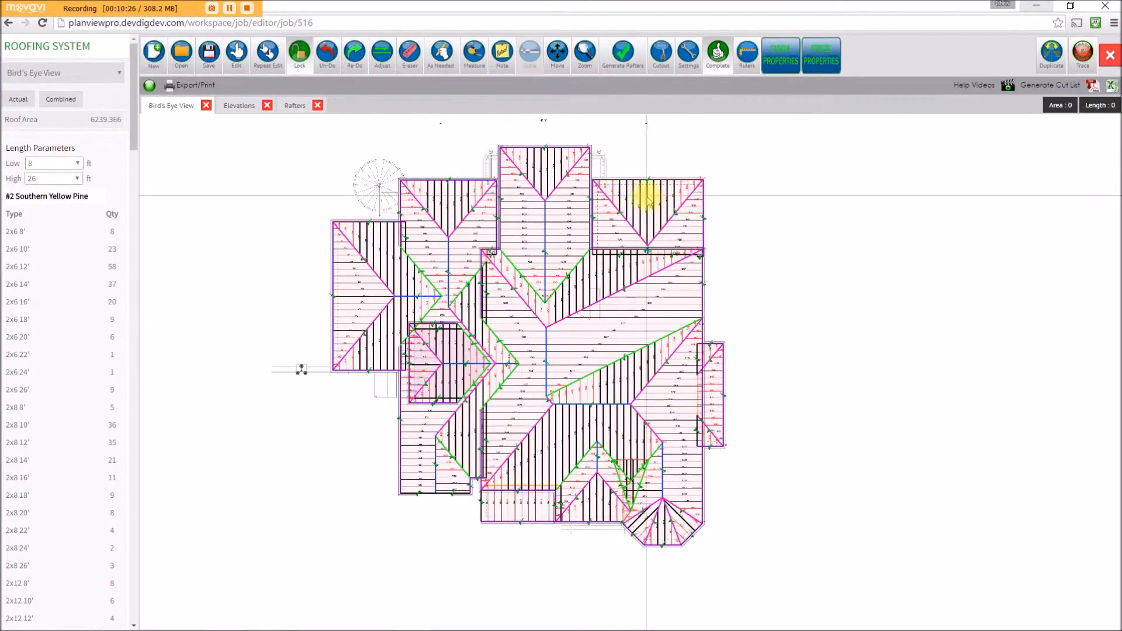
pyautogui.scroll(4, 571, 265)
pyautogui.scroll(-2, 570, 269)
pyautogui.scroll(4, 570, 270)
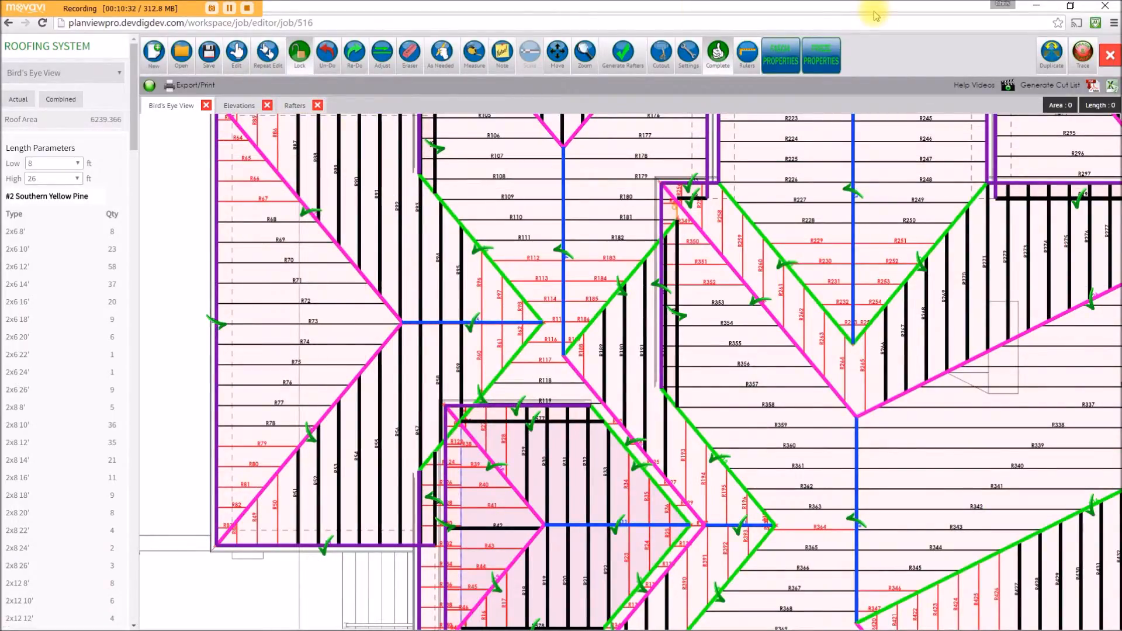
# Set the west wing's hip end at F2 to a 12-inch pitch rise and 2x8 boards, and mark it complete.
pyautogui.click(239, 54)
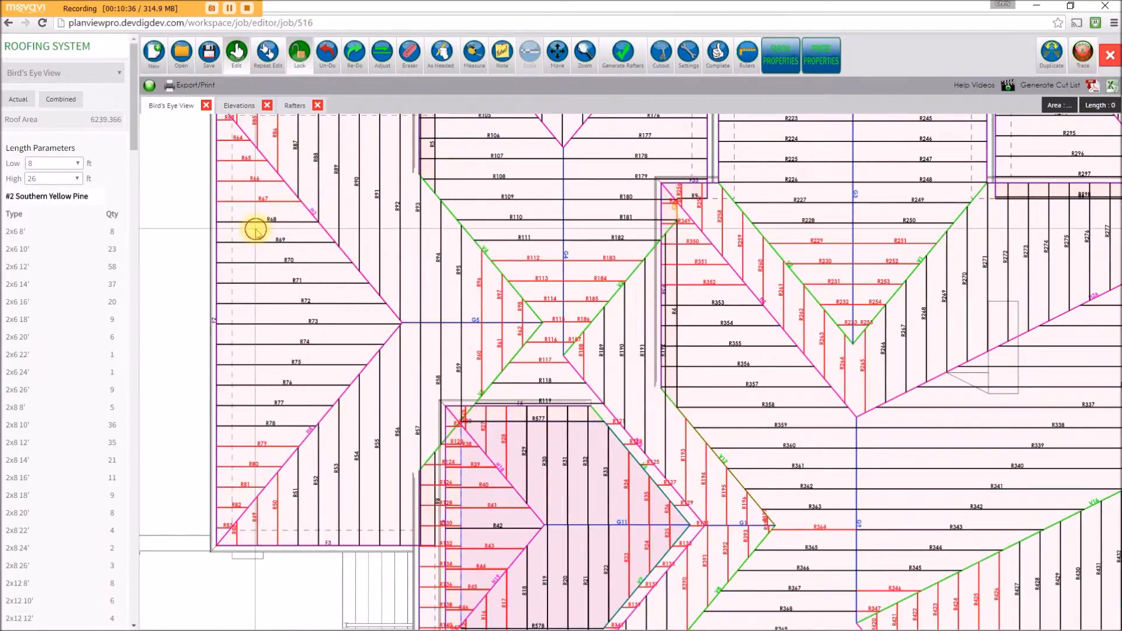
pyautogui.click(256, 230)
pyautogui.click(531, 174)
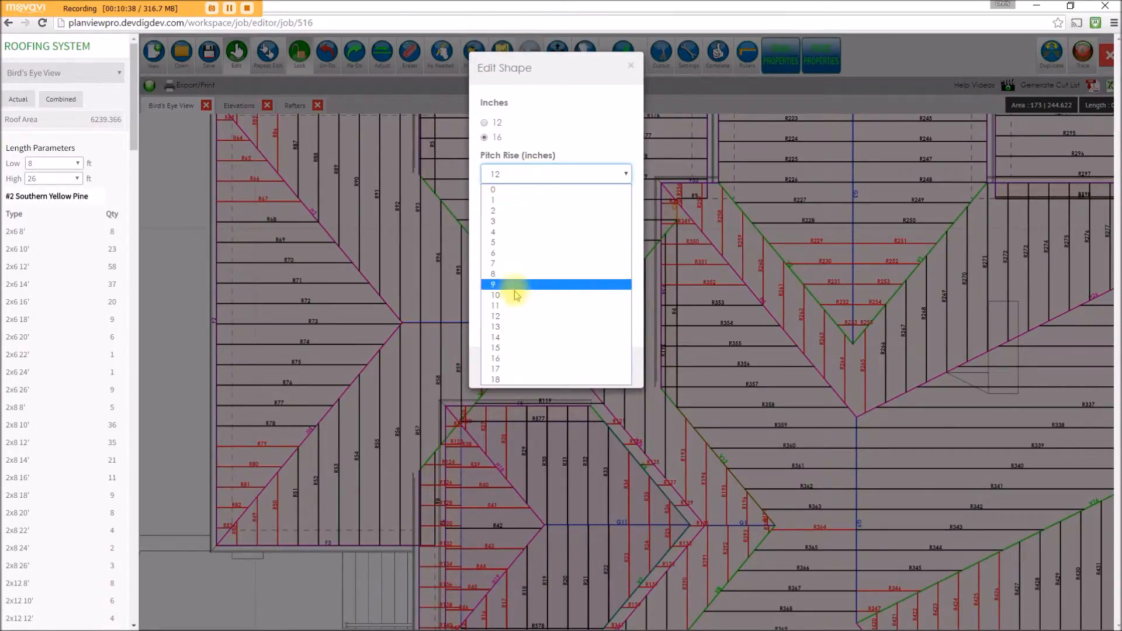
pyautogui.click(529, 316)
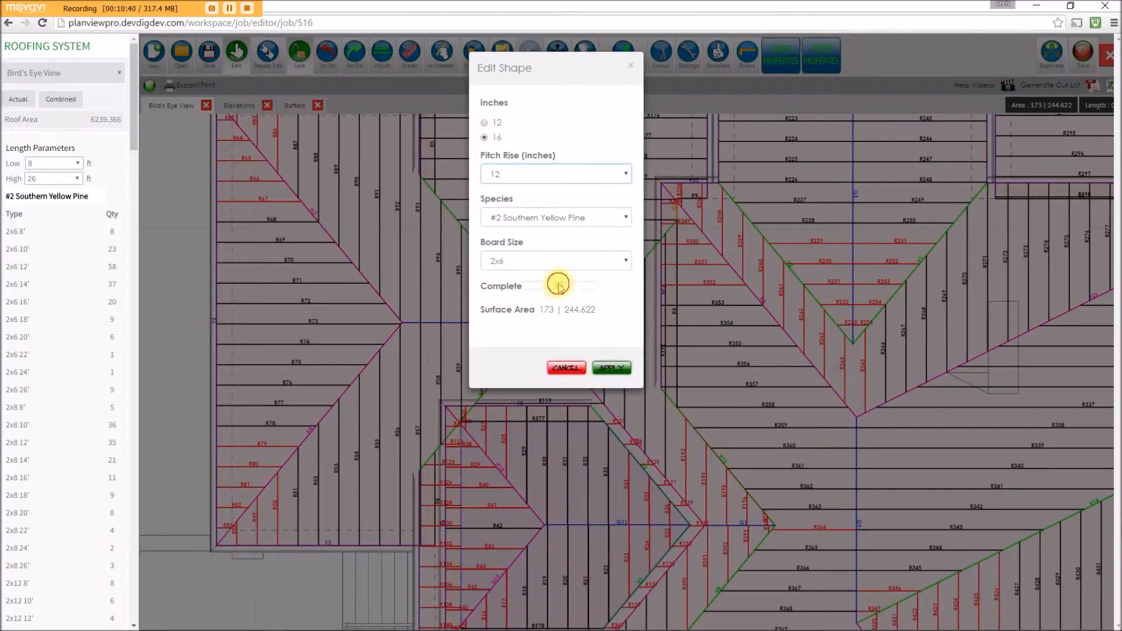
pyautogui.click(568, 262)
pyautogui.click(519, 301)
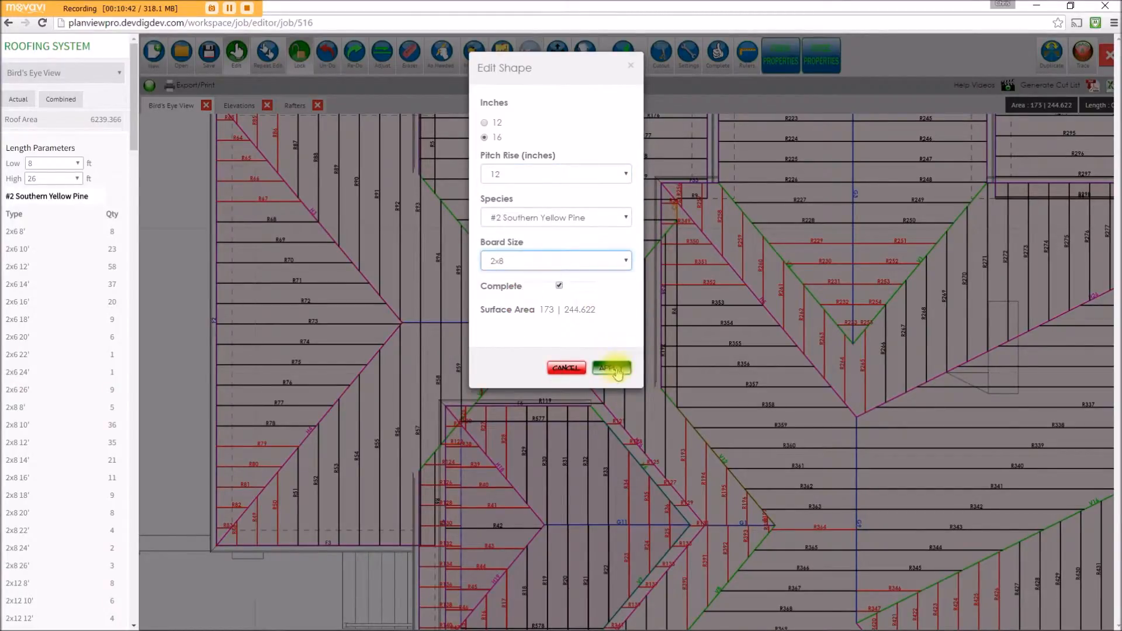
pyautogui.click(611, 369)
# Repeat the same edit on the surfaces either side of ridge G4.
pyautogui.moveTo(631, 426); pyautogui.dragTo(484, 301)
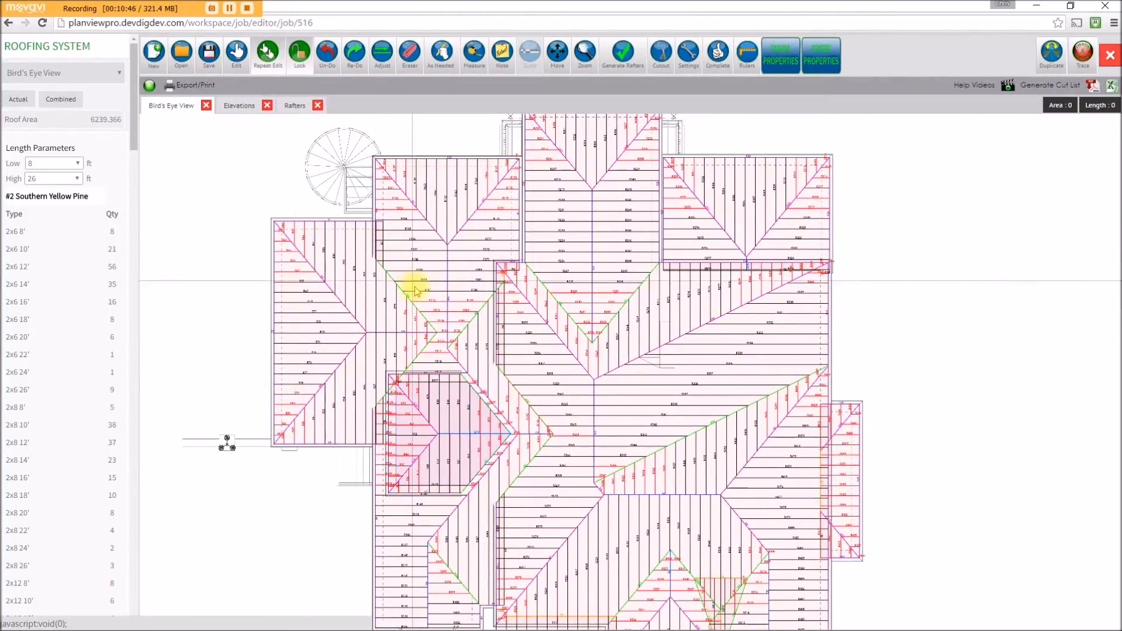
pyautogui.scroll(5, 413, 275)
pyautogui.scroll(-5, 682, 368)
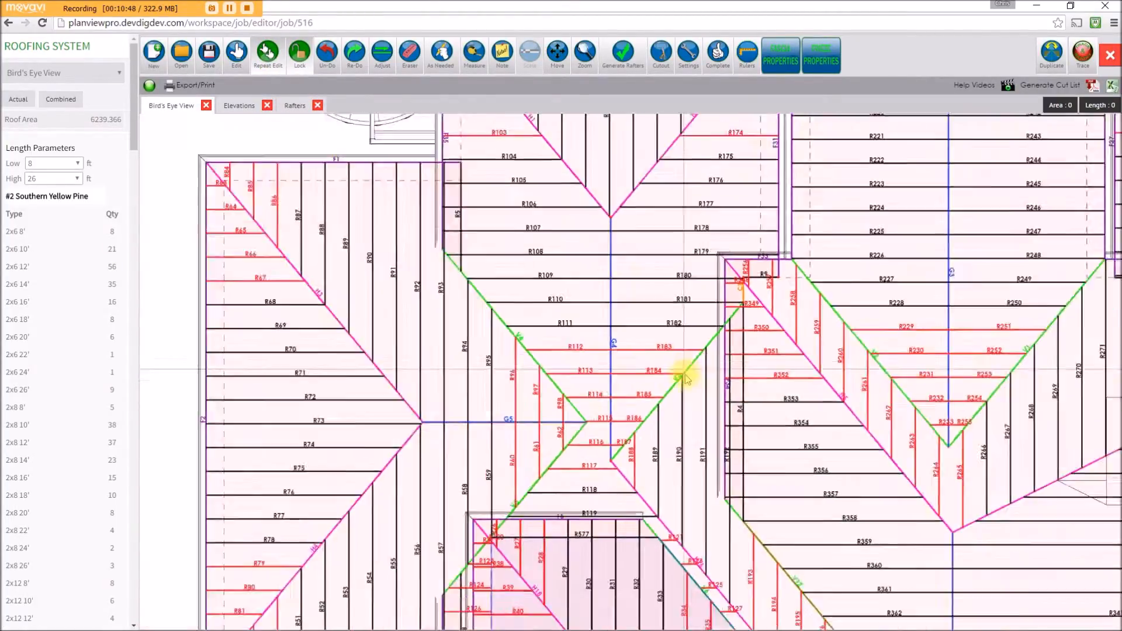
pyautogui.moveTo(670, 387); pyautogui.dragTo(456, 264)
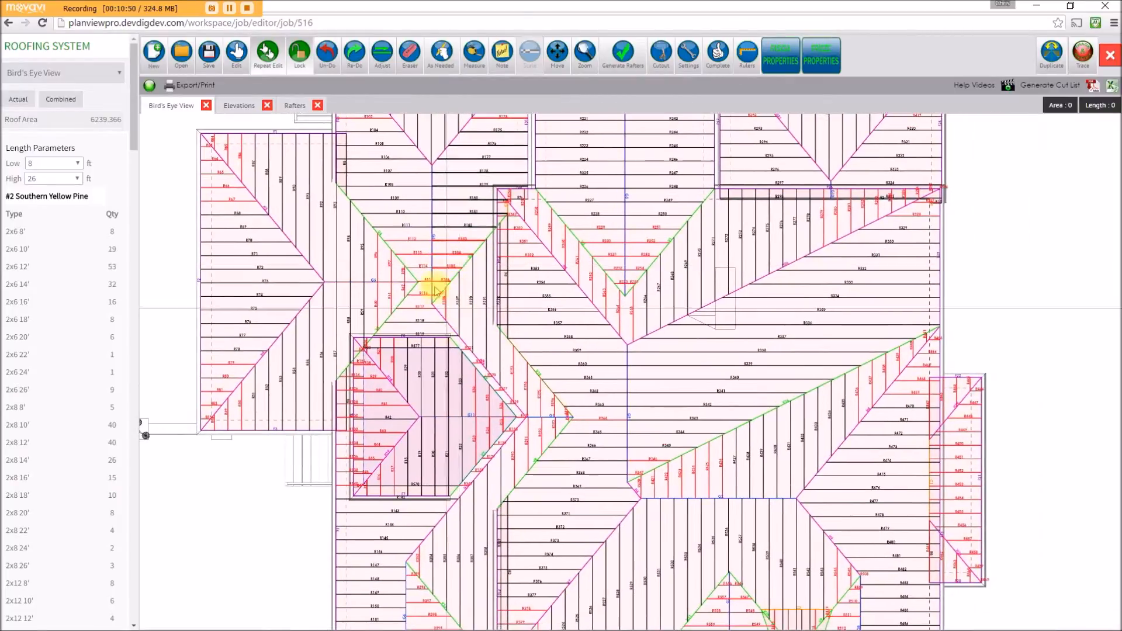
pyautogui.scroll(5, 409, 237)
pyautogui.scroll(-6, 410, 237)
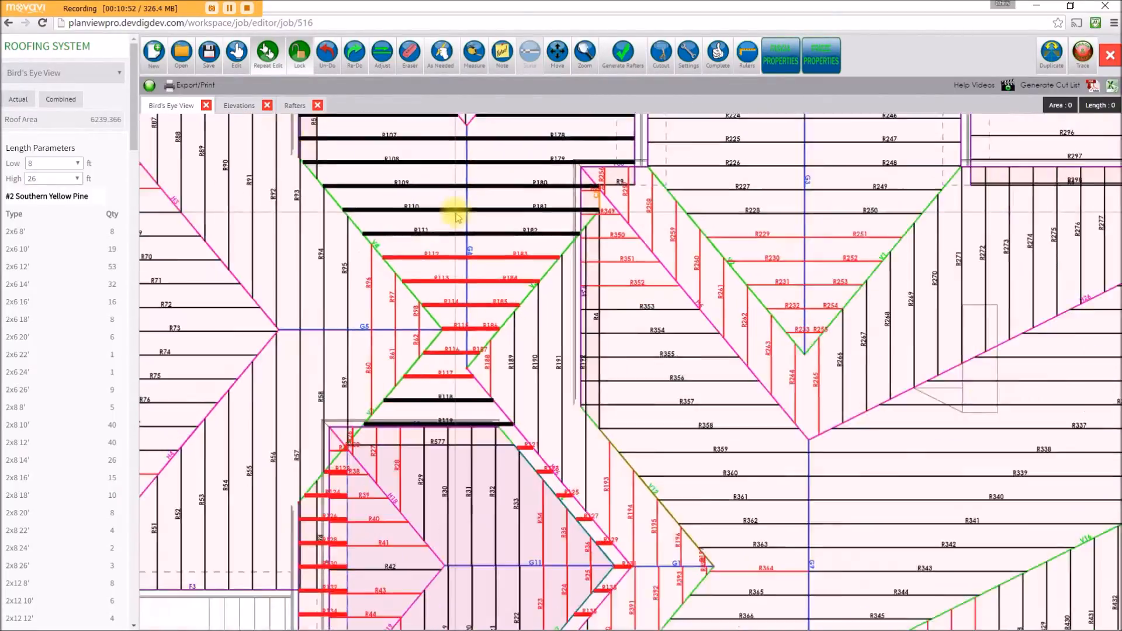
# Repeat the same edit on the surfaces either side of ridge G3 and both side surfaces of the northeast wing.
pyautogui.scroll(5, 532, 295)
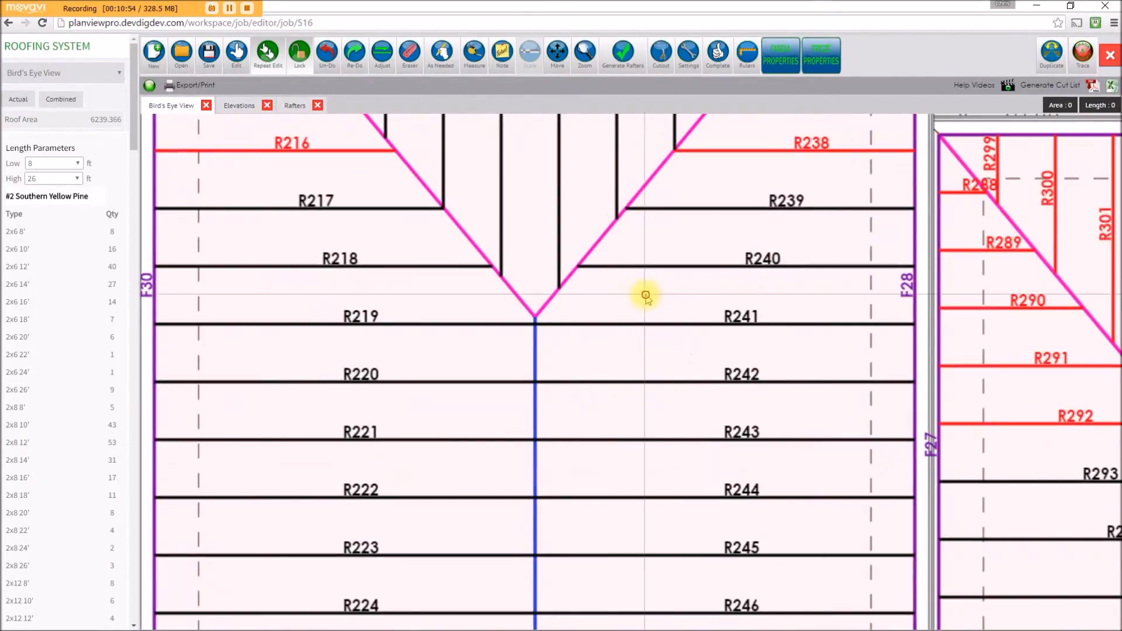
pyautogui.click(389, 288)
pyautogui.scroll(-4, 597, 343)
pyautogui.moveTo(659, 396); pyautogui.dragTo(332, 258)
pyautogui.click(566, 333)
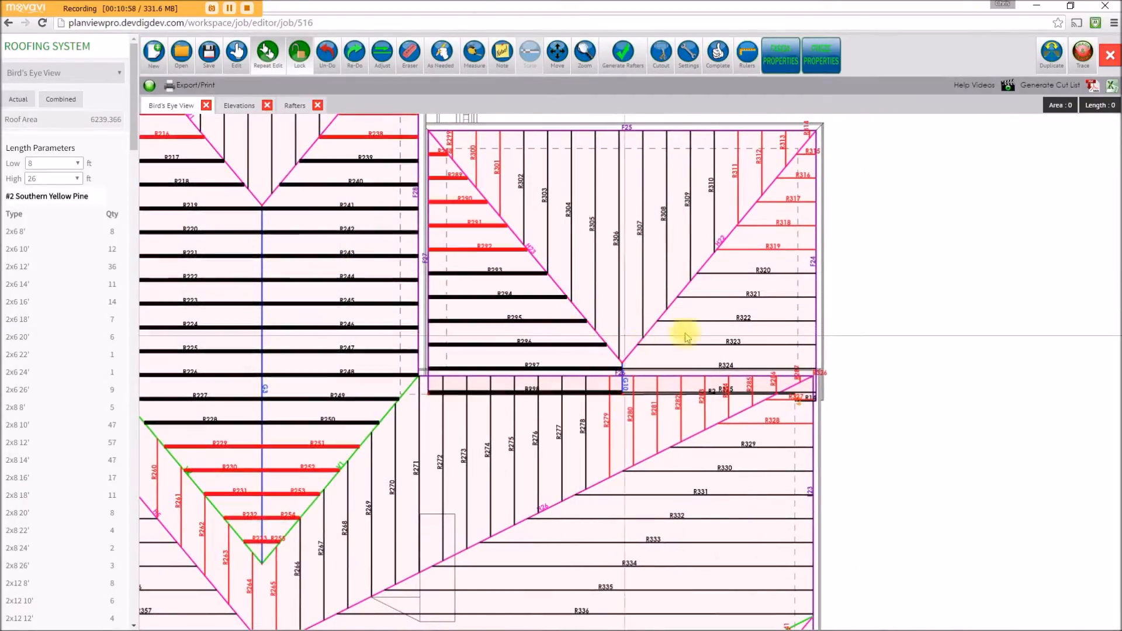
# Repeat the same edit on the surfaces either side of ridges G8 and G7 and the east bump-out's outer surface.
pyautogui.scroll(-5, 676, 430)
pyautogui.moveTo(657, 471); pyautogui.dragTo(639, 271)
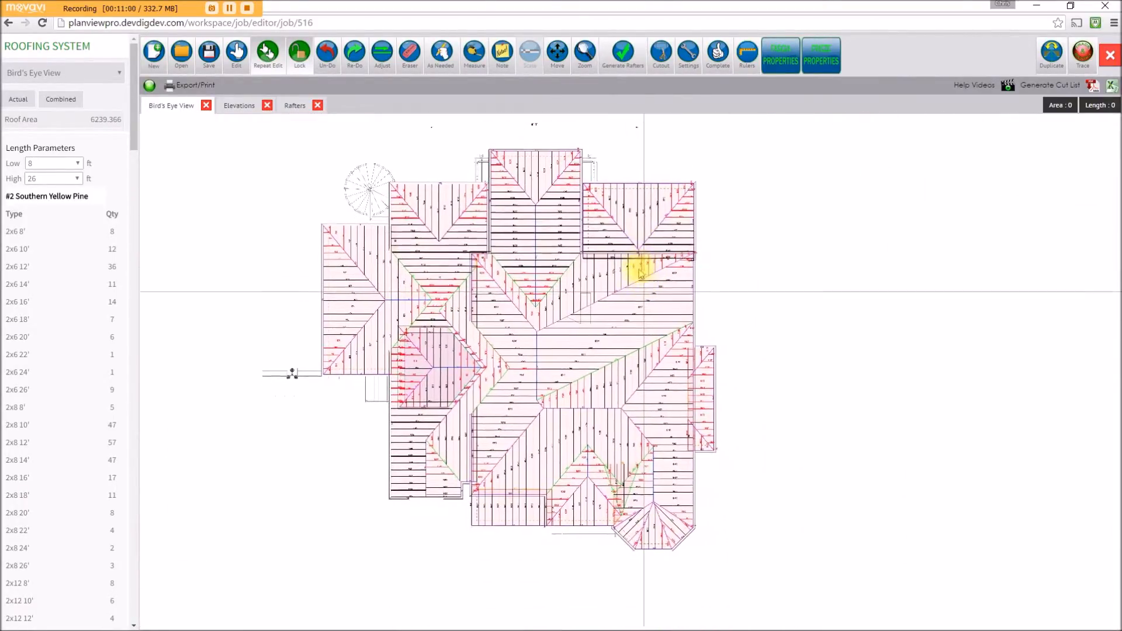
pyautogui.scroll(5, 666, 410)
pyautogui.scroll(1, 655, 446)
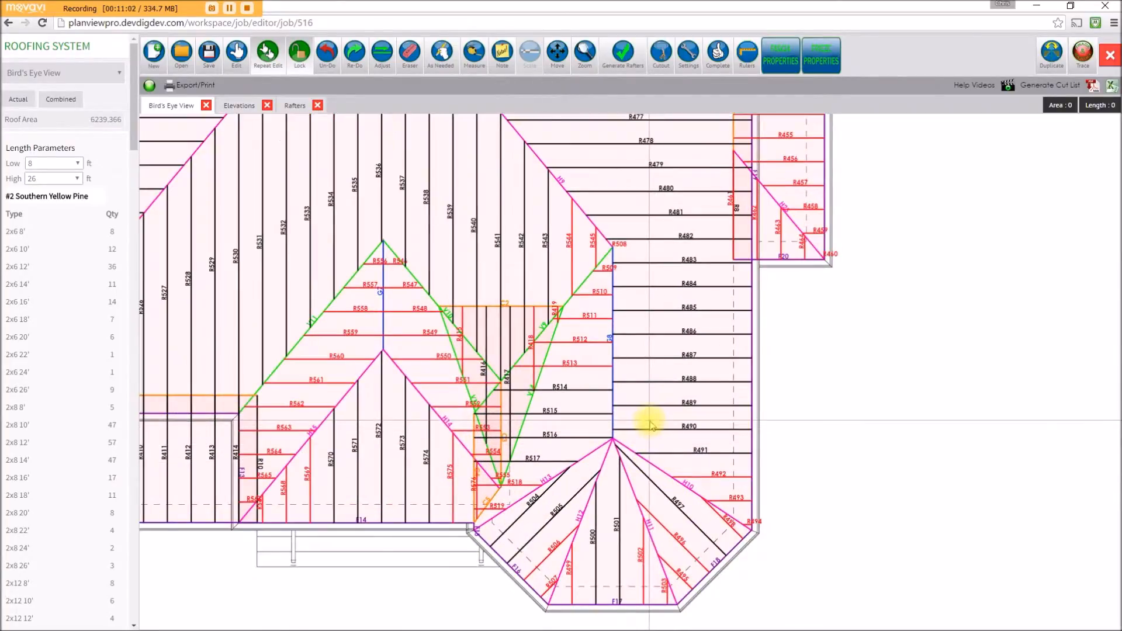
pyautogui.click(574, 430)
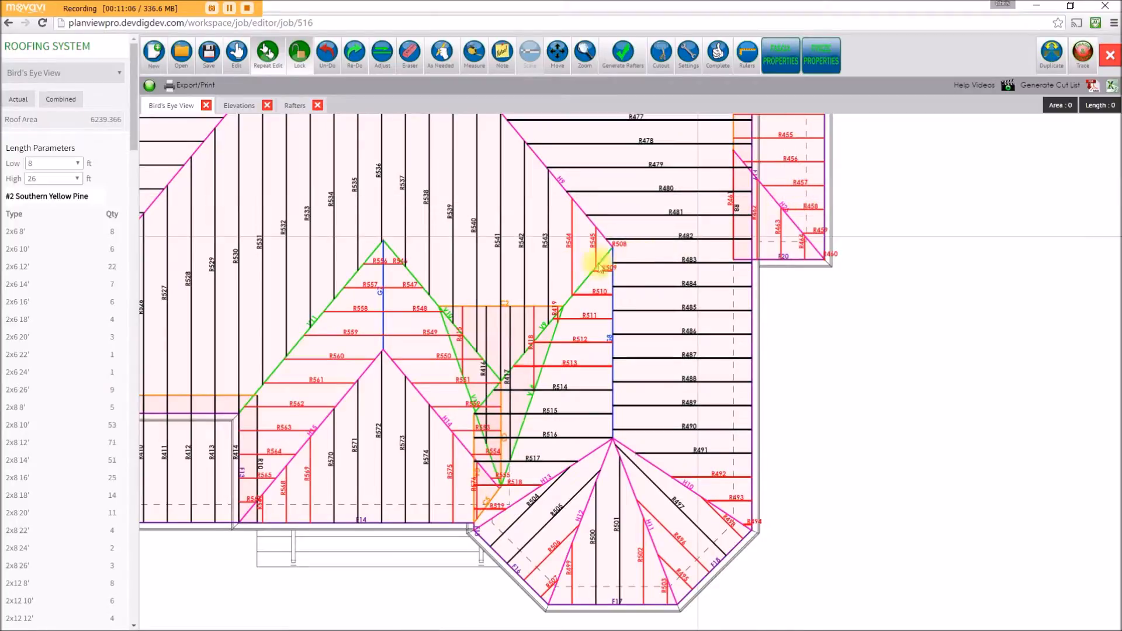
pyautogui.moveTo(419, 361); pyautogui.dragTo(543, 338)
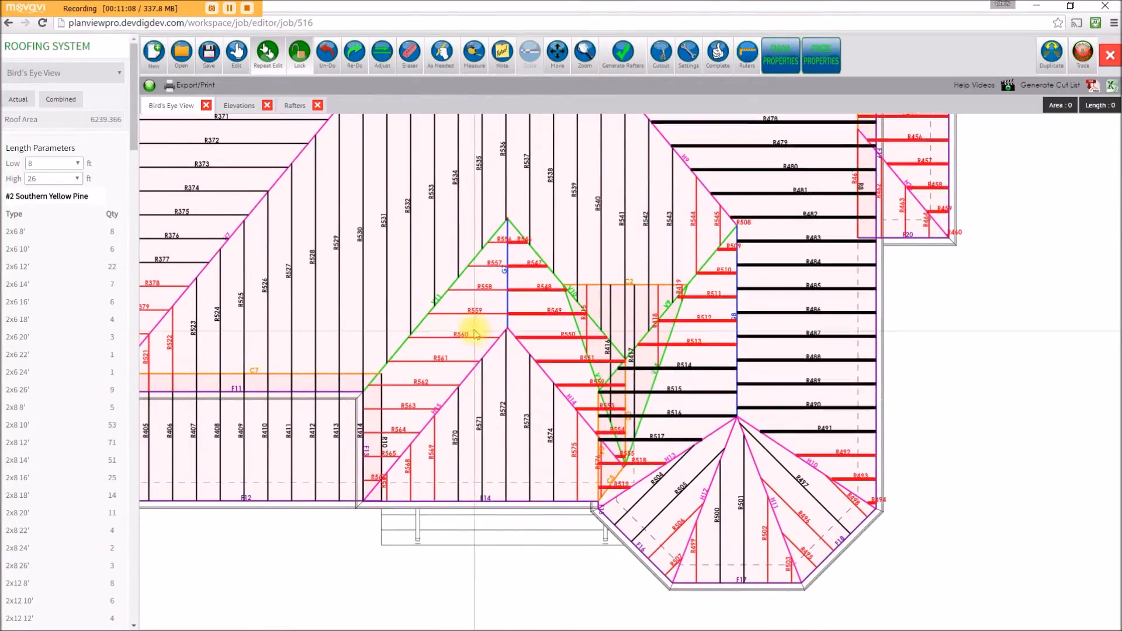
# Repeat the same edit on the main roof's west surface containing R368 to R382 and the surfaces either side of ridge G6.
pyautogui.moveTo(293, 283); pyautogui.dragTo(646, 381)
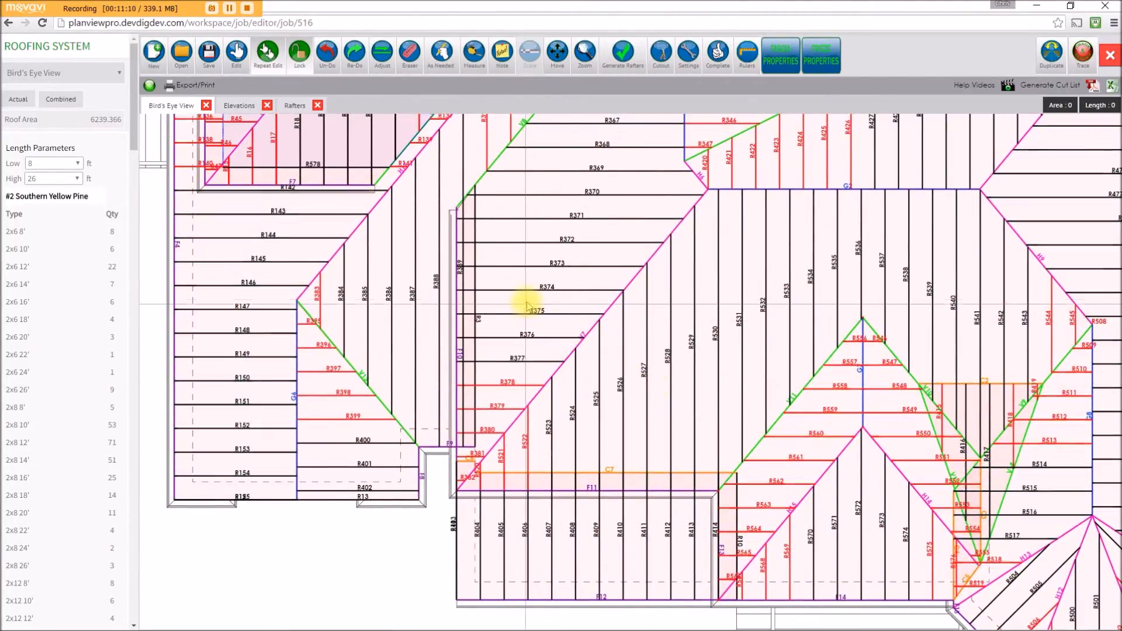
pyautogui.scroll(-3, 579, 376)
pyautogui.scroll(-2, 566, 273)
pyautogui.scroll(5, 464, 436)
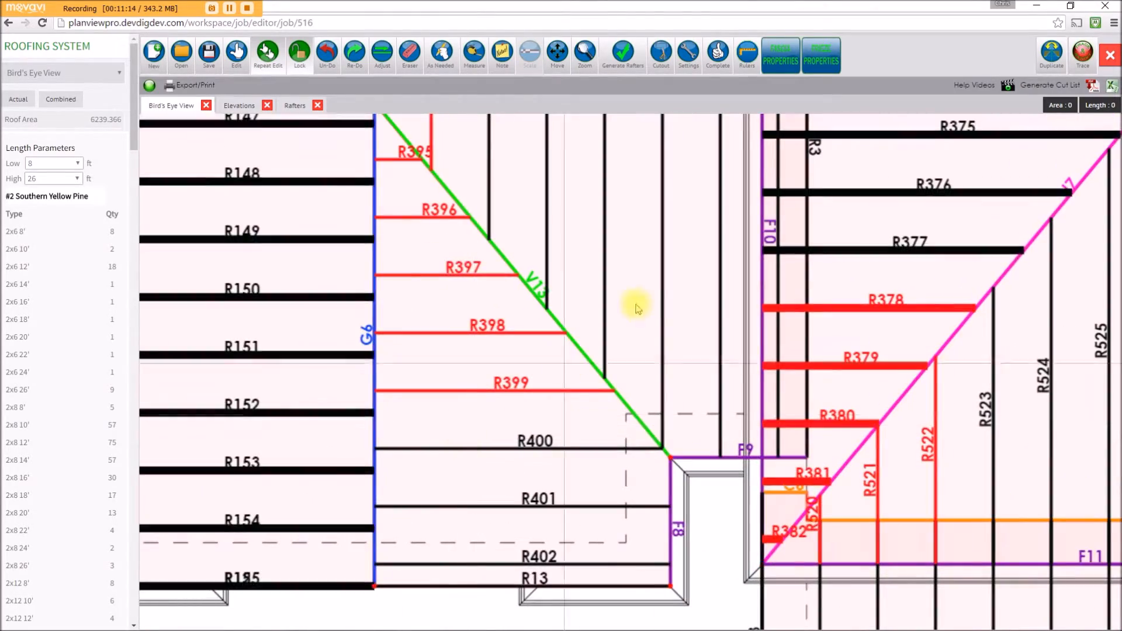
pyautogui.scroll(-5, 661, 275)
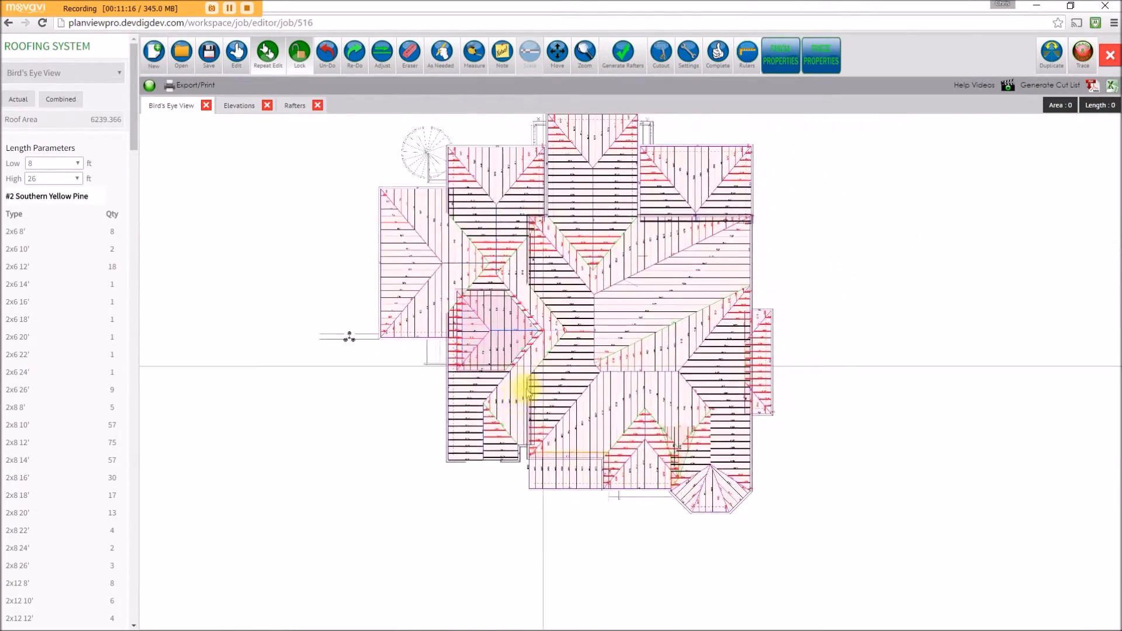
# Check the whole roof plan for surfaces missed by the repeated edit, save the job, and show the completion marks.
pyautogui.moveTo(534, 380); pyautogui.dragTo(503, 409)
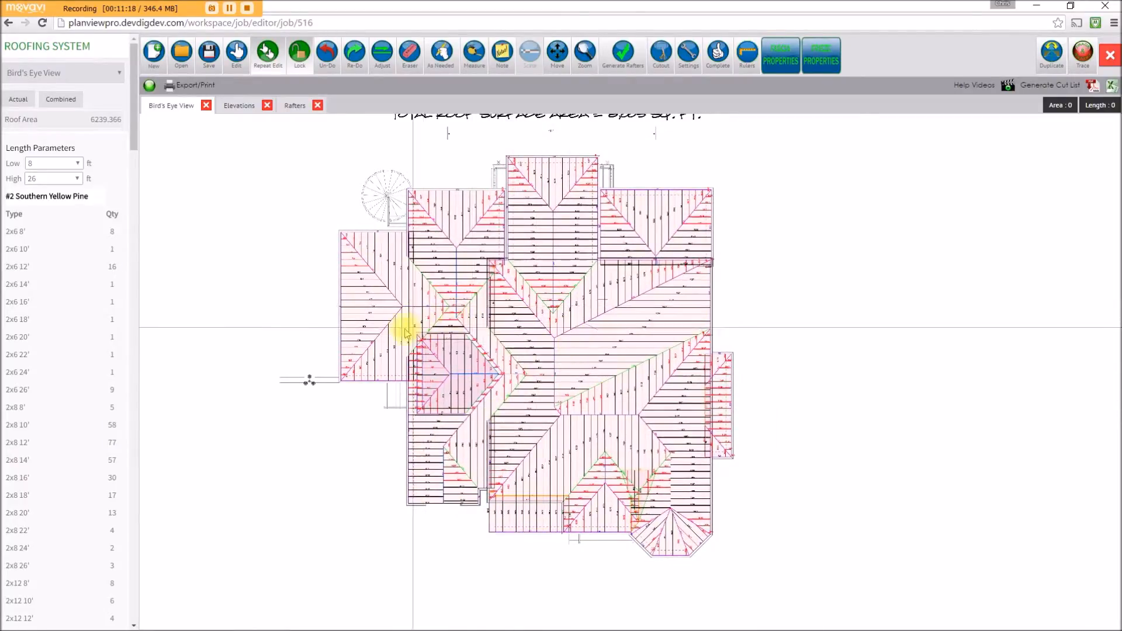
pyautogui.scroll(4, 406, 331)
pyautogui.scroll(-4, 639, 300)
pyautogui.moveTo(636, 296); pyautogui.dragTo(460, 315)
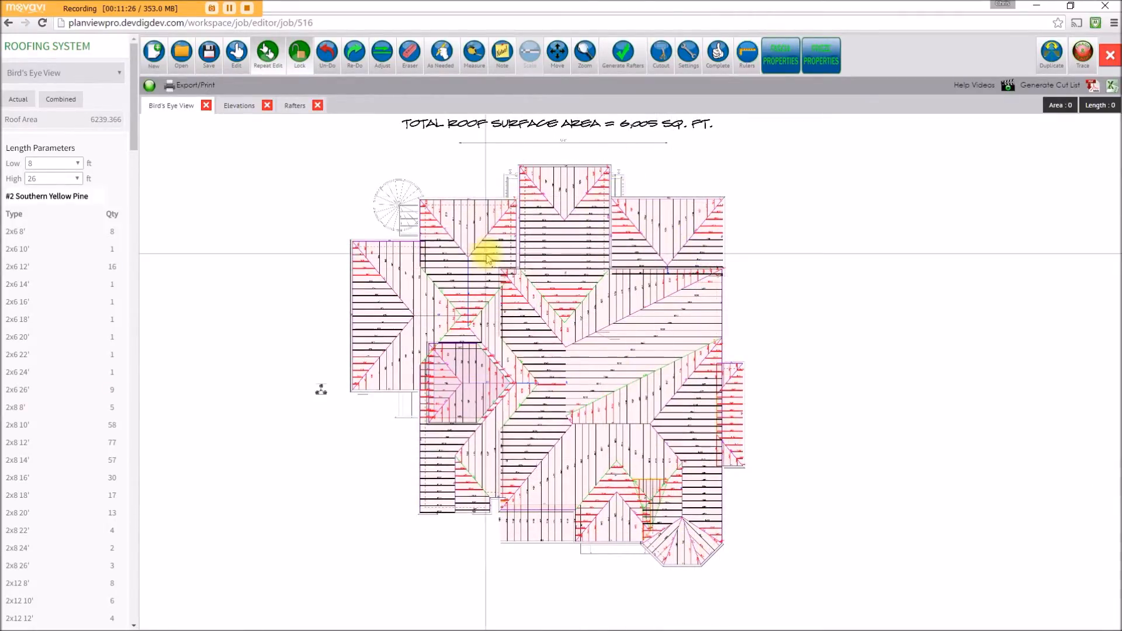
pyautogui.click(536, 303)
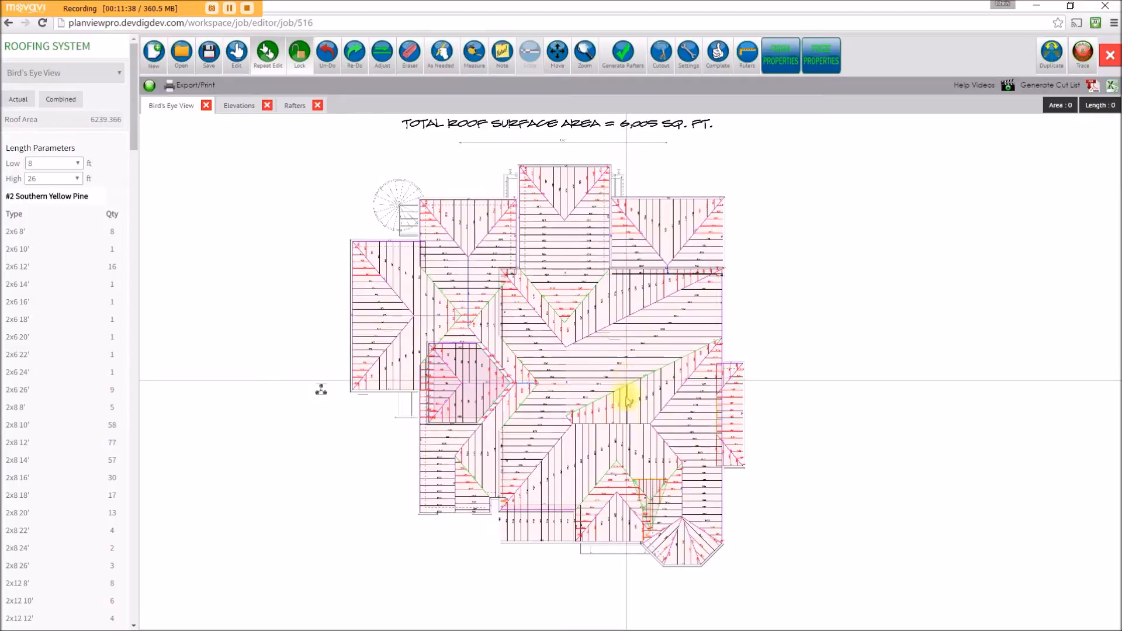
pyautogui.moveTo(622, 423); pyautogui.dragTo(561, 441)
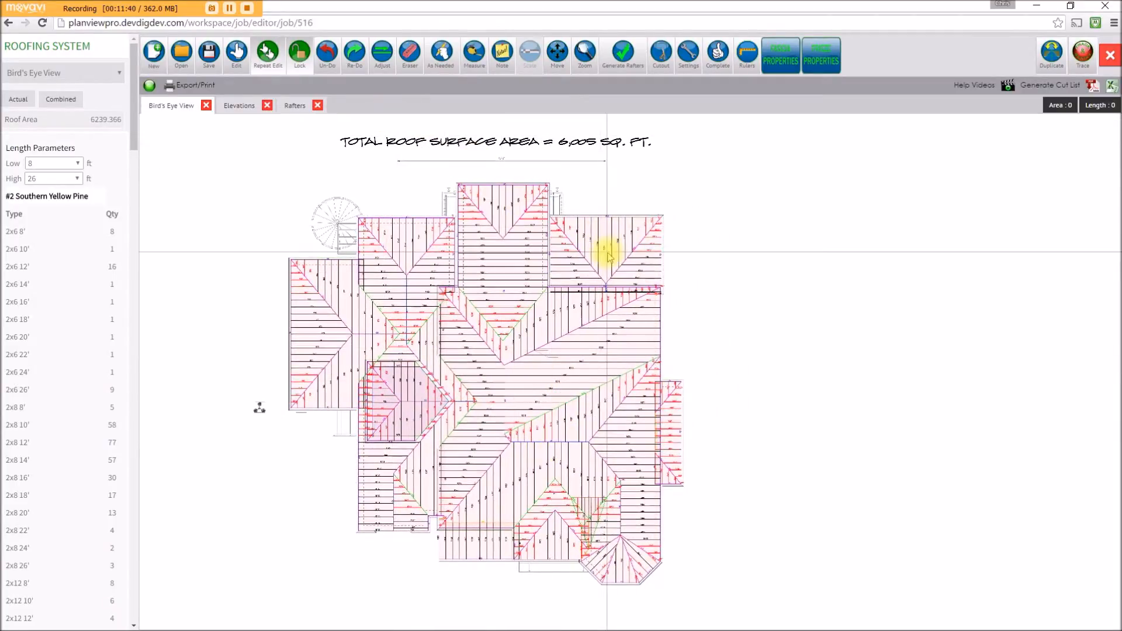
pyautogui.click(210, 65)
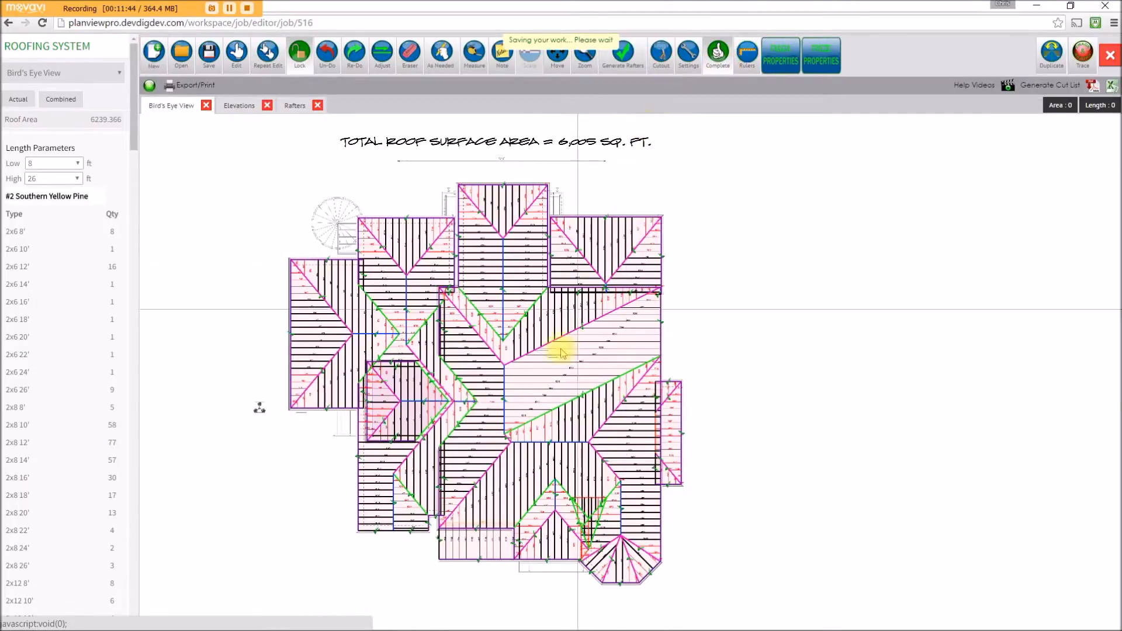
# Set the main roof's unfinished surface east of ridge G9 to a 5-inch pitch rise and choose its board size.
pyautogui.scroll(3, 552, 404)
pyautogui.scroll(-2, 611, 350)
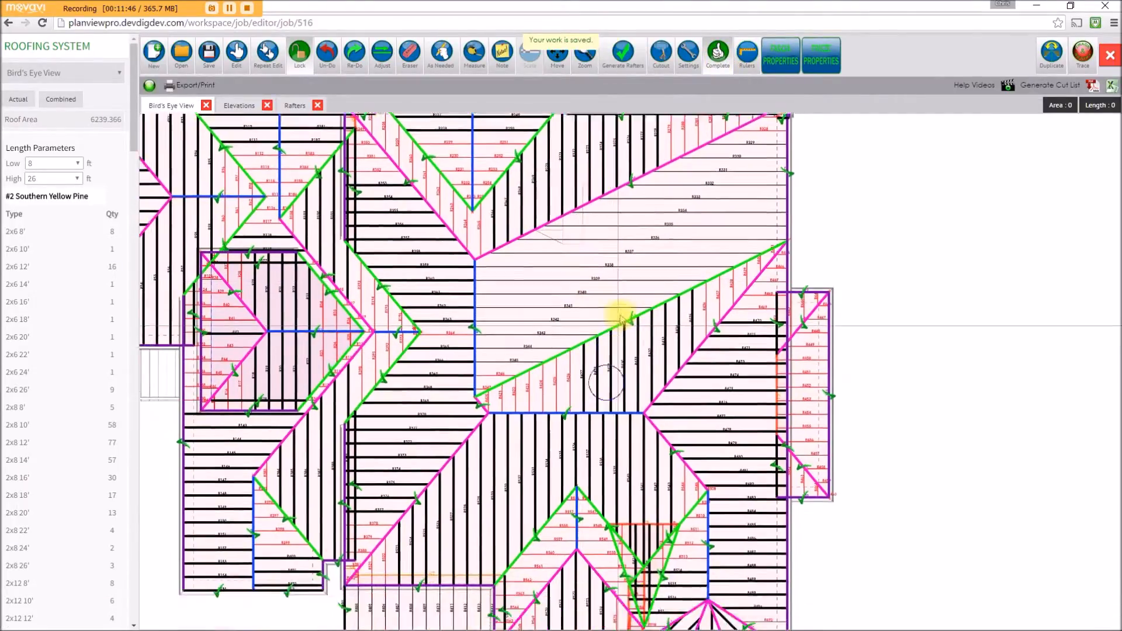
pyautogui.scroll(3, 619, 421)
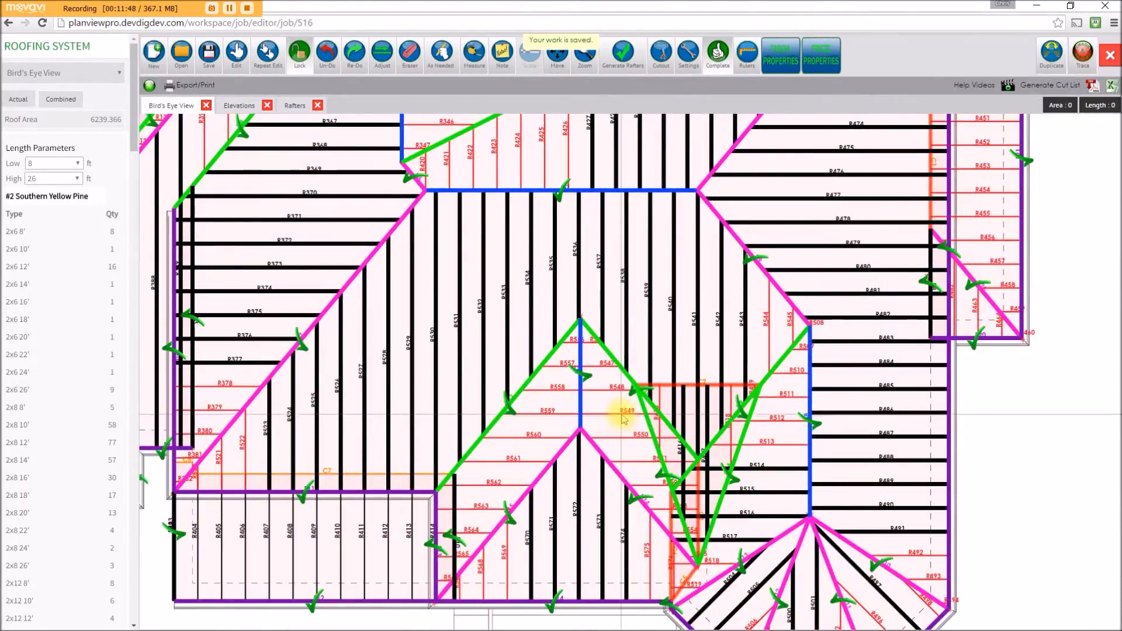
pyautogui.scroll(-5, 624, 418)
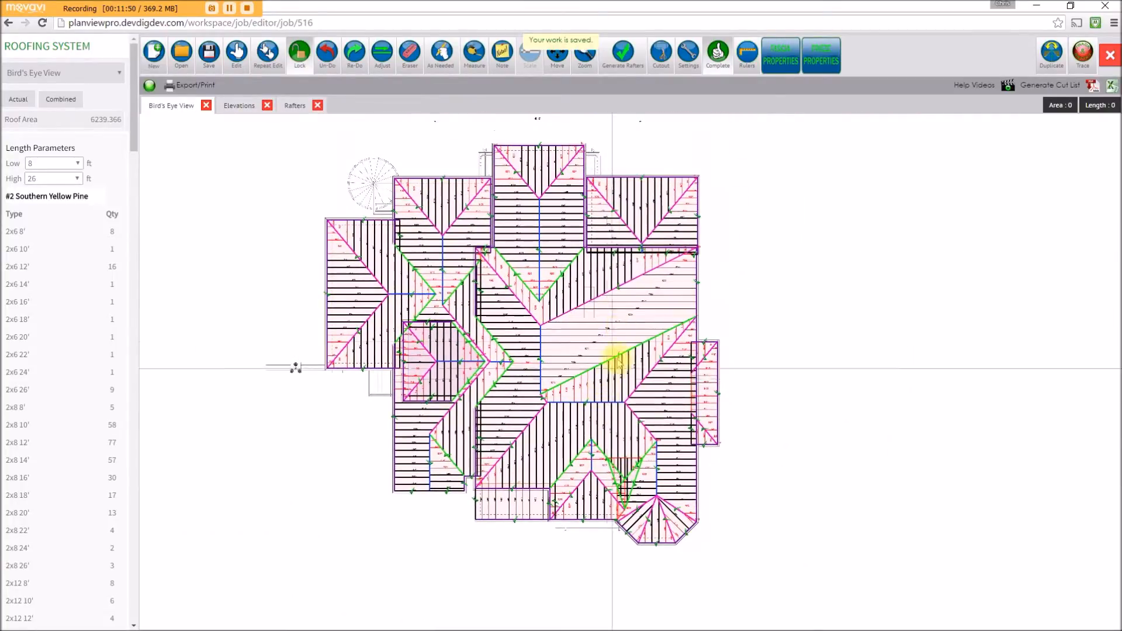
pyautogui.scroll(4, 646, 322)
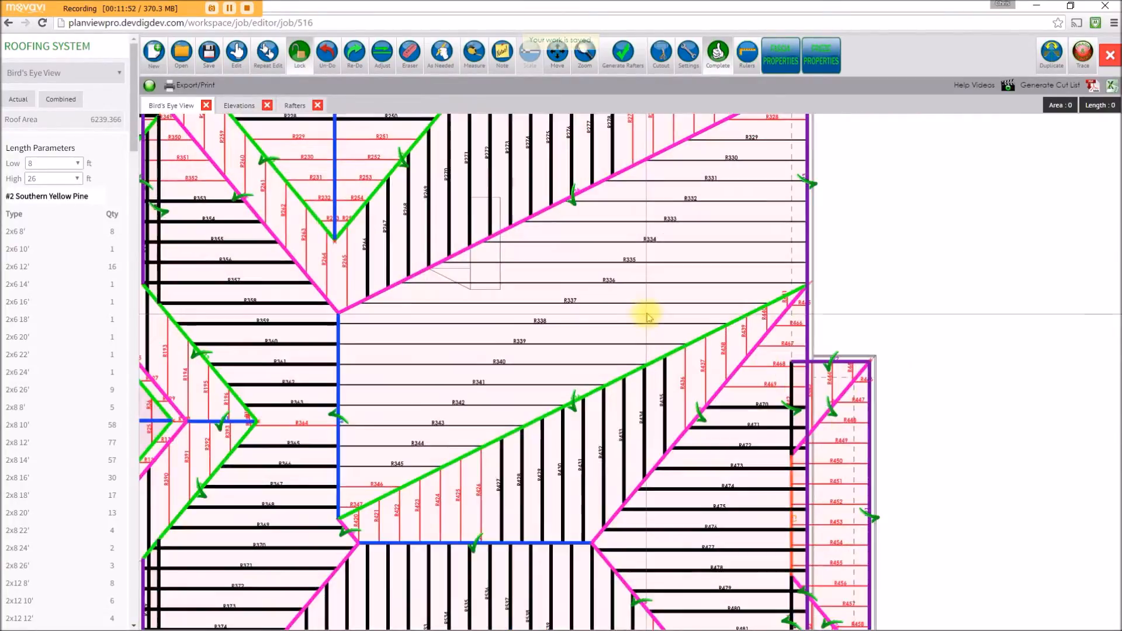
pyautogui.scroll(1, 647, 319)
pyautogui.click(237, 53)
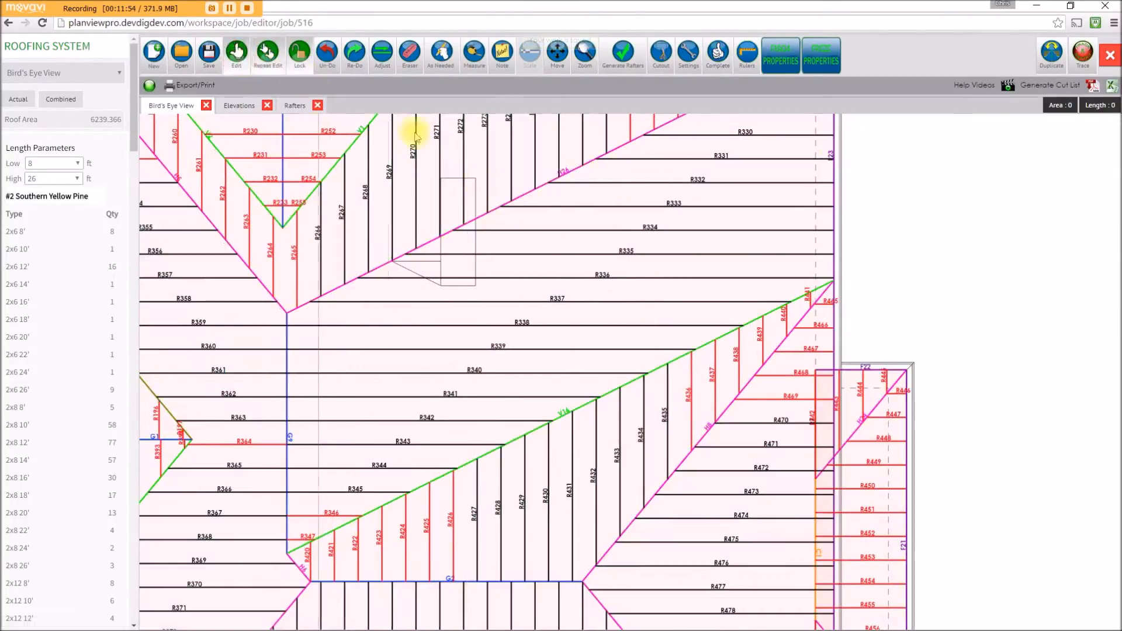
pyautogui.click(563, 318)
pyautogui.click(508, 177)
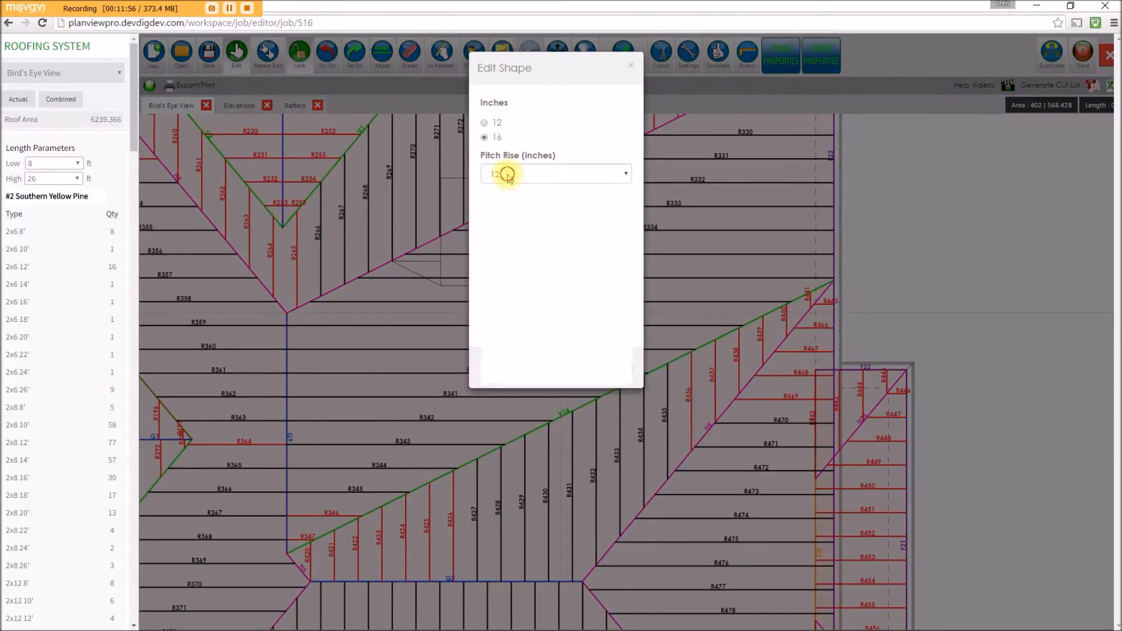
pyautogui.click(506, 245)
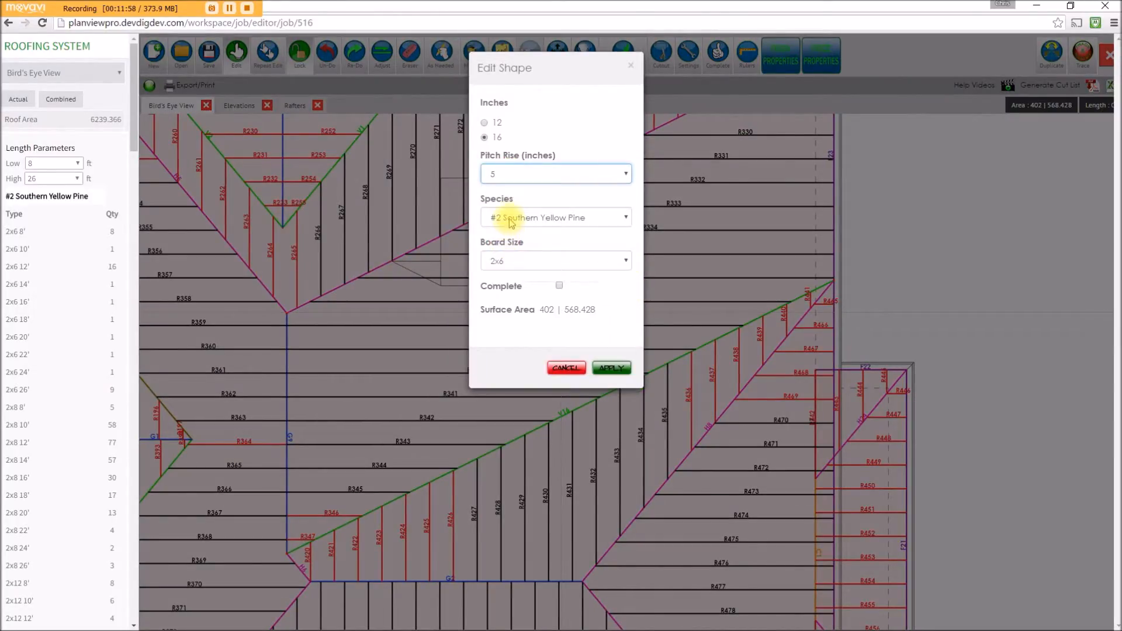
pyautogui.click(522, 264)
pyautogui.click(515, 295)
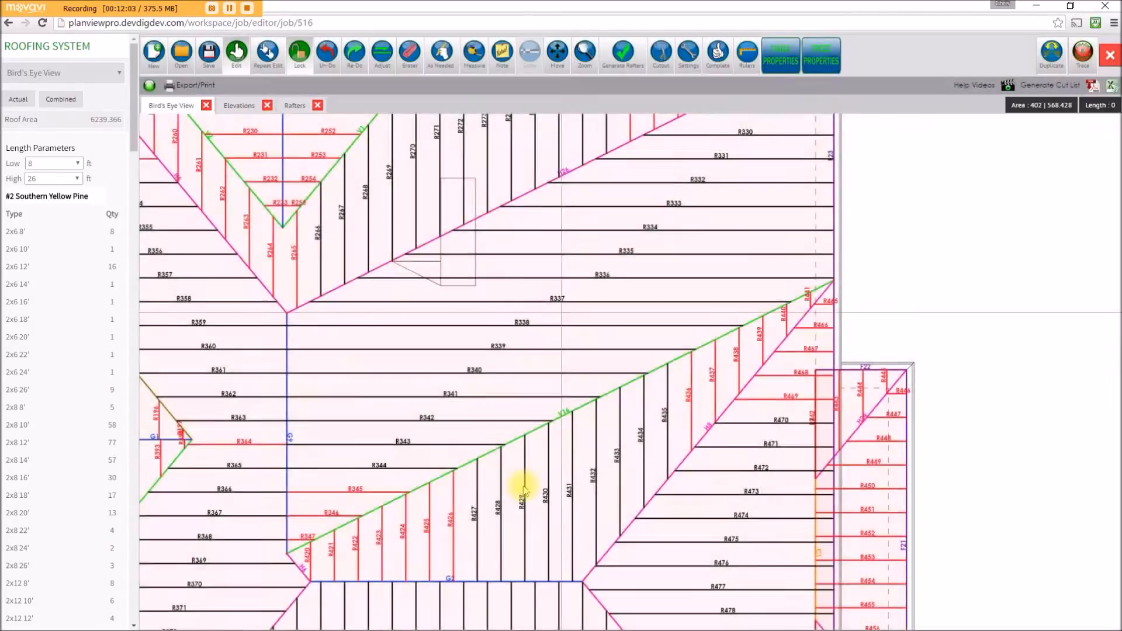
# Set the front lower strip between F11 and F12, containing rafters R404 to R414, to a 4-inch pitch rise and choose its board size.
pyautogui.scroll(-4, 524, 486)
pyautogui.moveTo(524, 486); pyautogui.dragTo(576, 265)
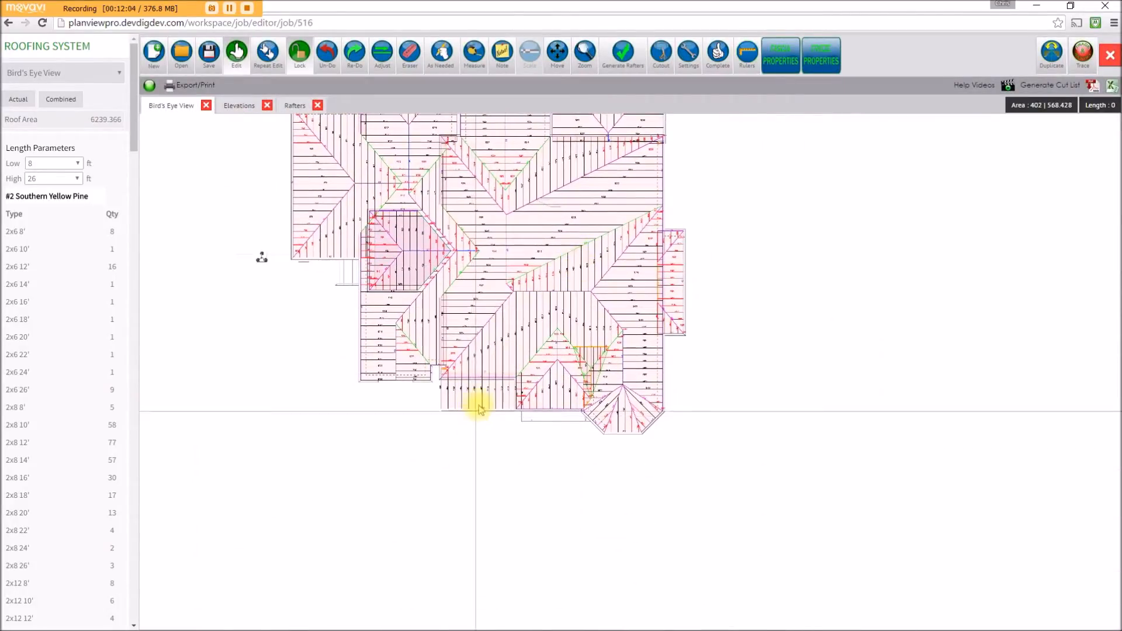
pyautogui.scroll(5, 479, 409)
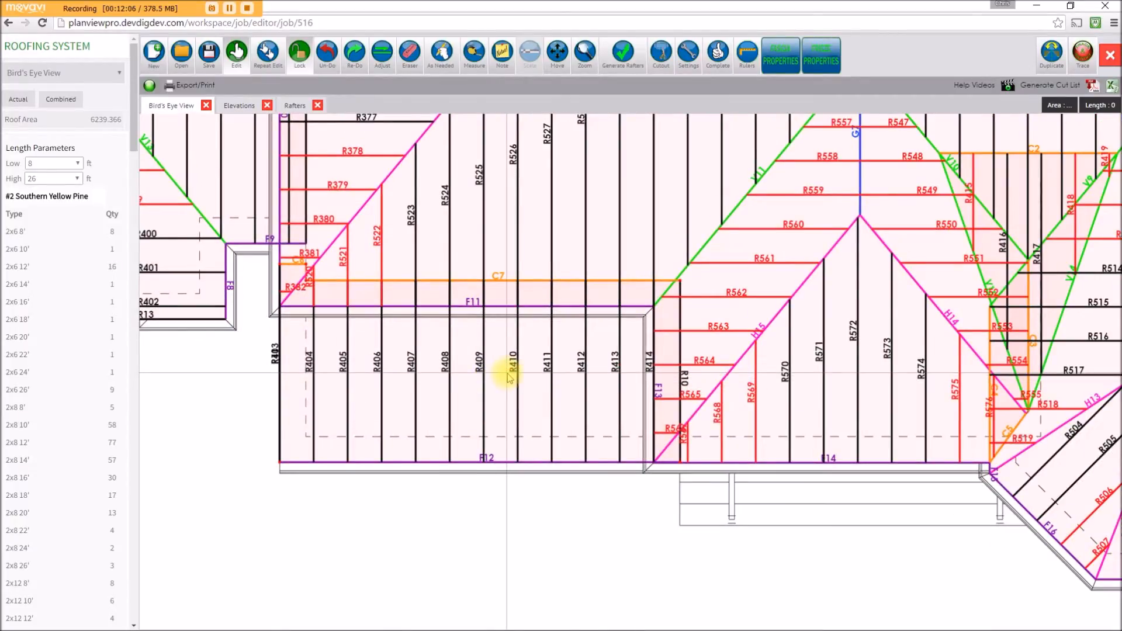
pyautogui.click(574, 221)
pyautogui.click(508, 174)
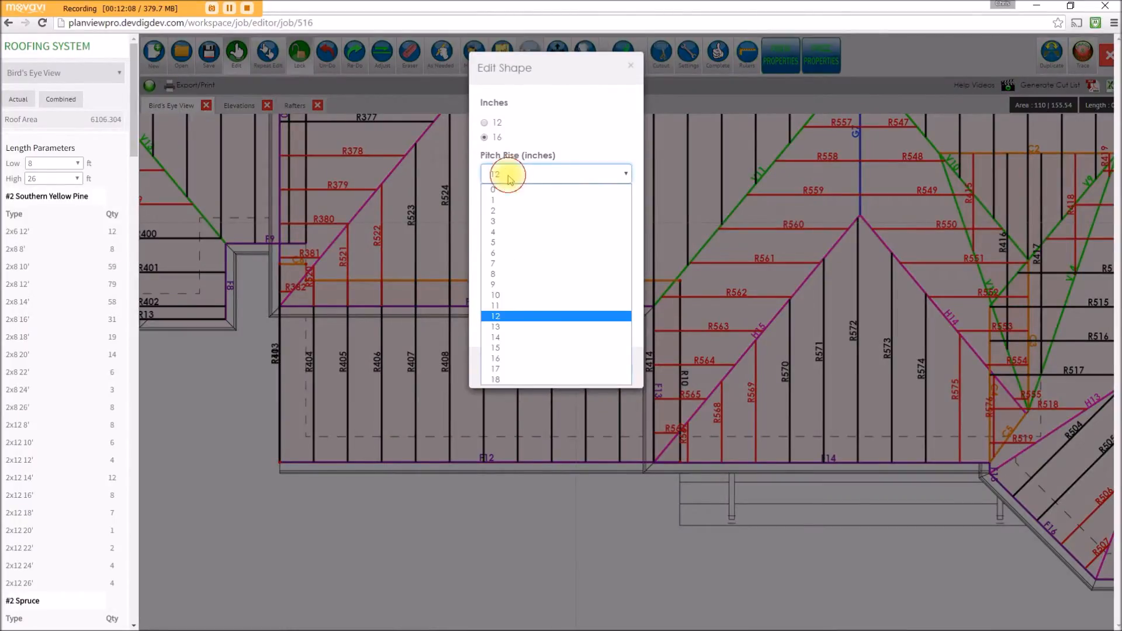
pyautogui.click(506, 233)
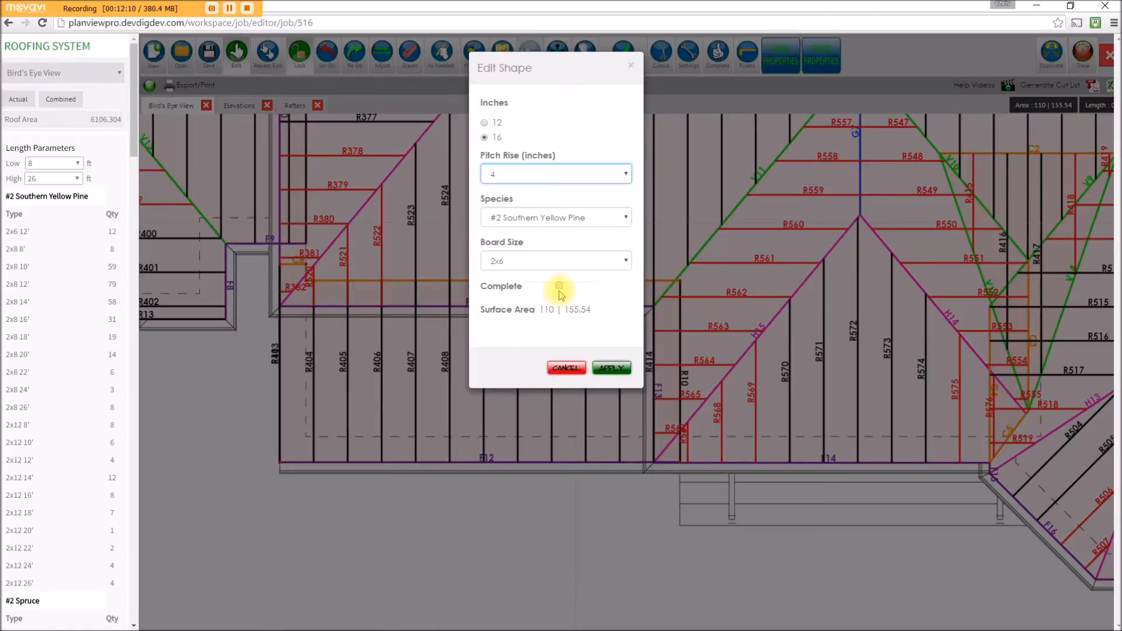
pyautogui.click(507, 301)
pyautogui.click(611, 368)
# Save the job and show the completion marks to check every surface across the roof plan.
pyautogui.scroll(-5, 651, 209)
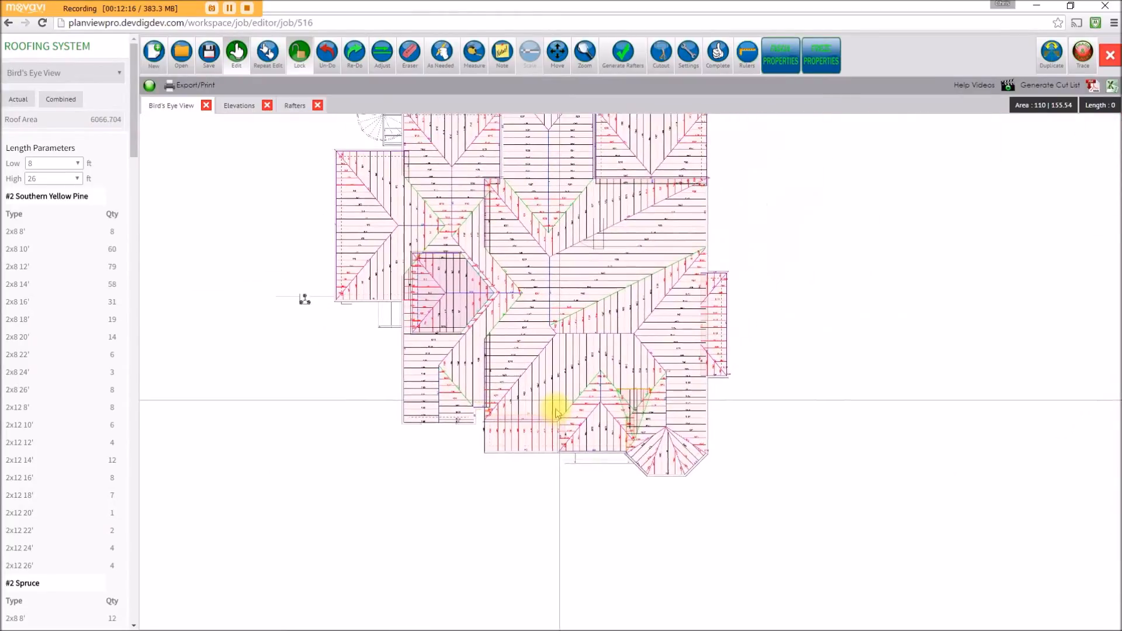
pyautogui.moveTo(555, 412); pyautogui.dragTo(563, 493)
pyautogui.click(209, 56)
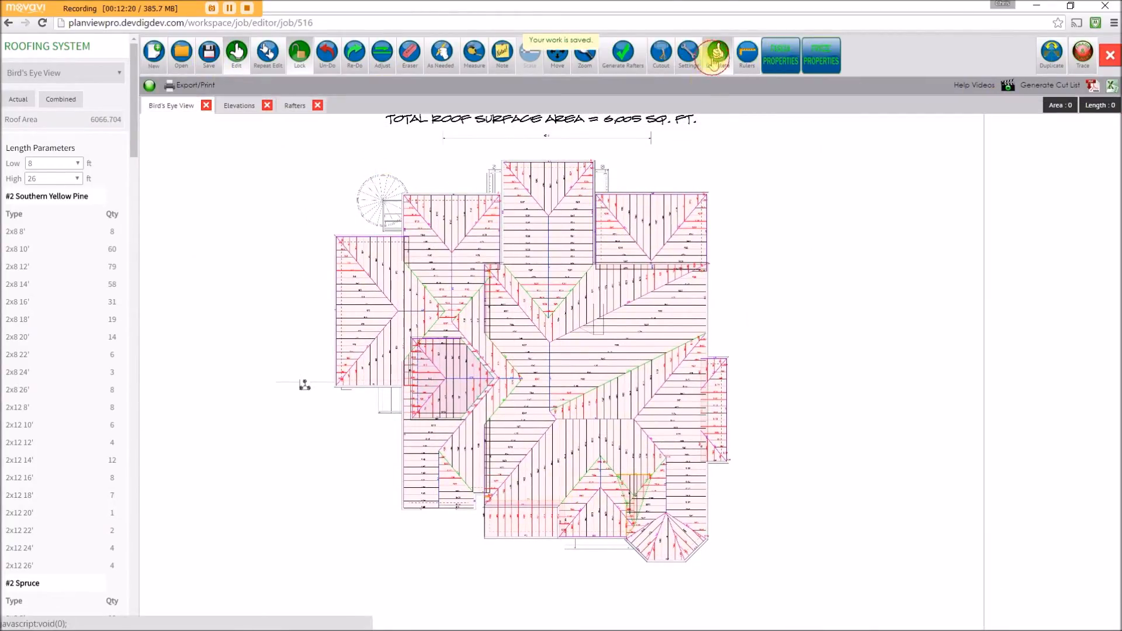
pyautogui.scroll(4, 603, 326)
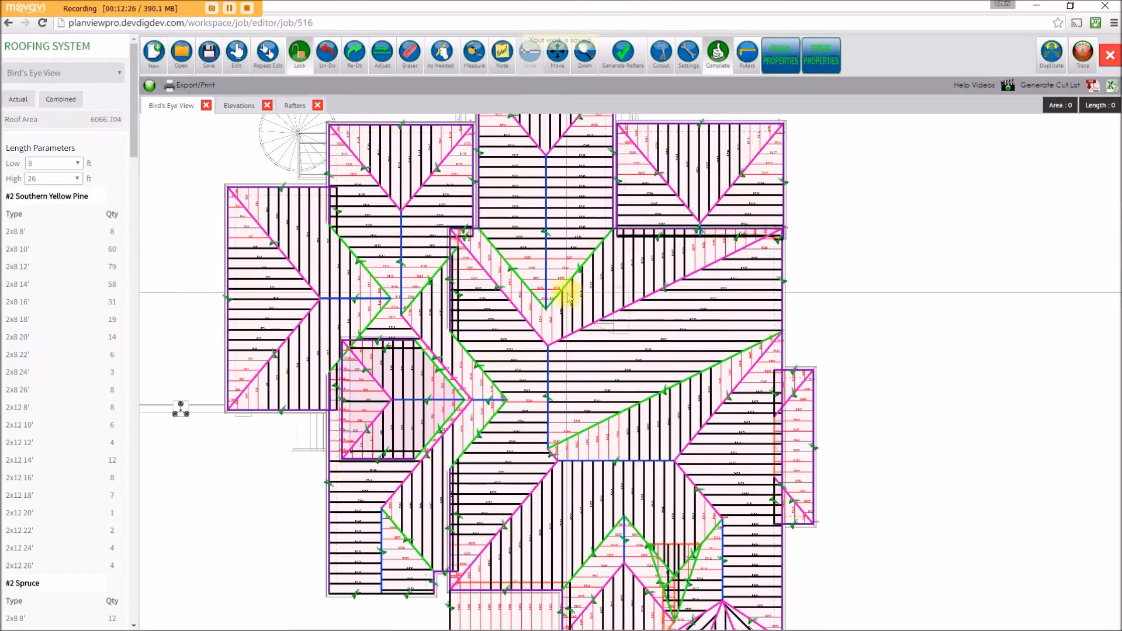
pyautogui.moveTo(666, 228); pyautogui.dragTo(656, 262)
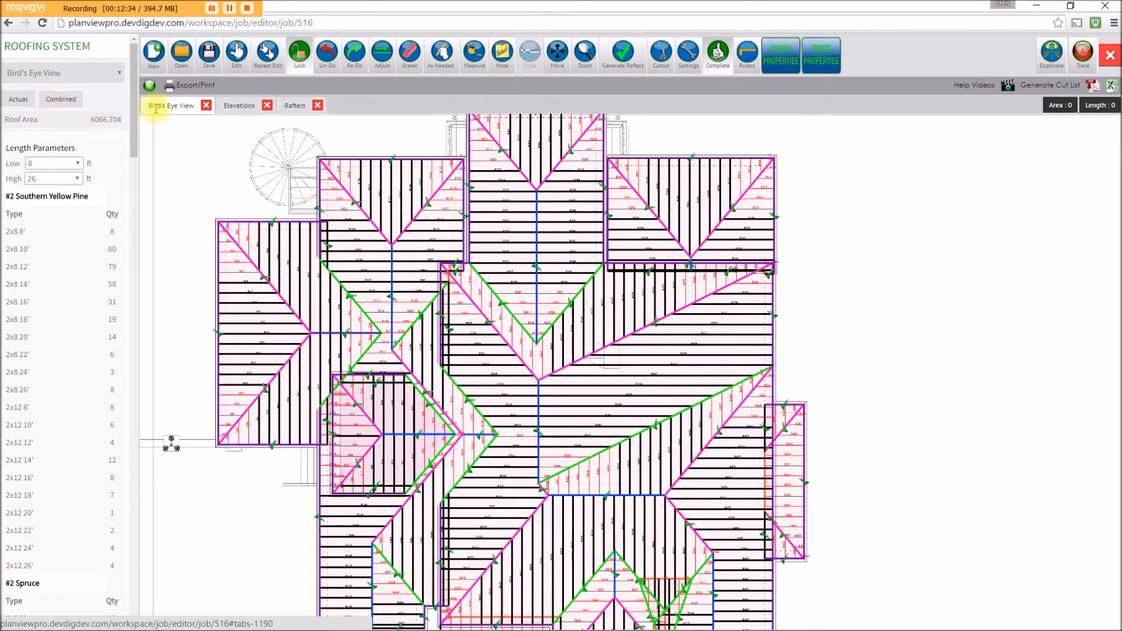
pyautogui.moveTo(134, 100); pyautogui.dragTo(143, 74)
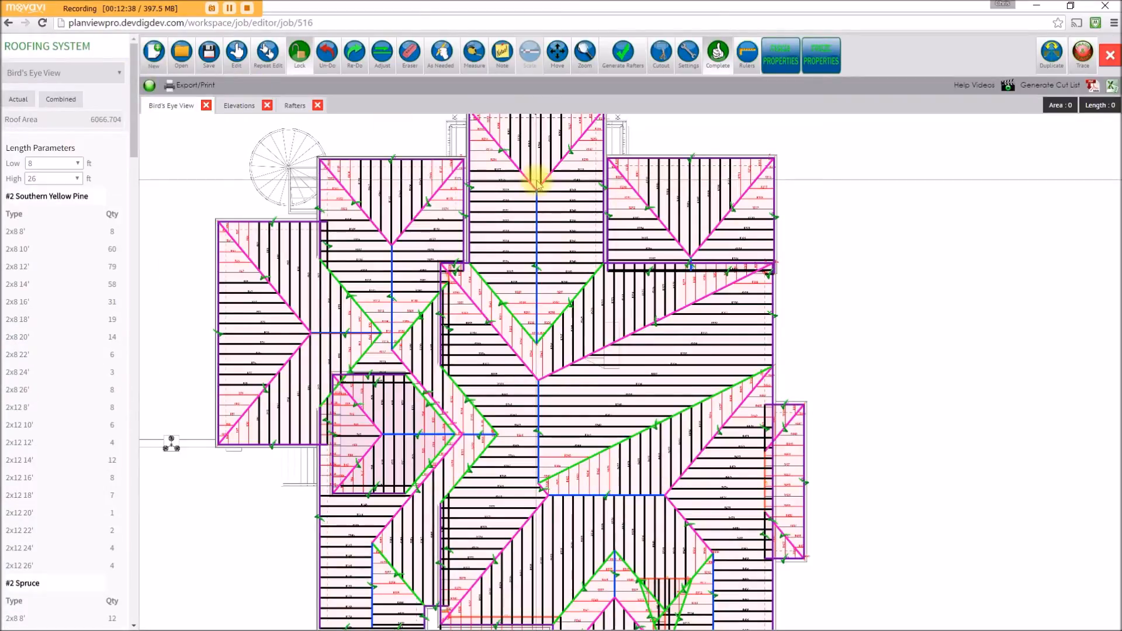